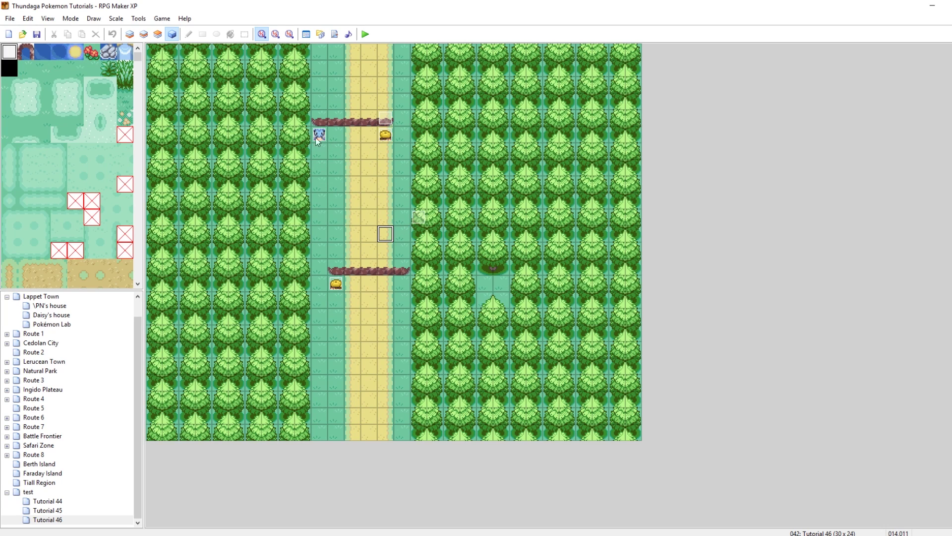
Examine the event commands of the lower youngster trainer on the Tutorial 46 map without changing them
click(337, 284)
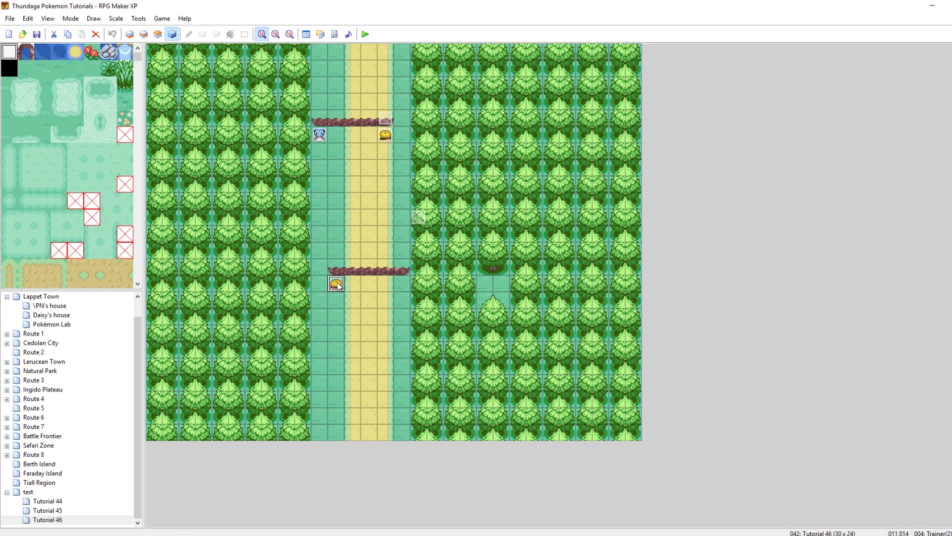
double_click(337, 284)
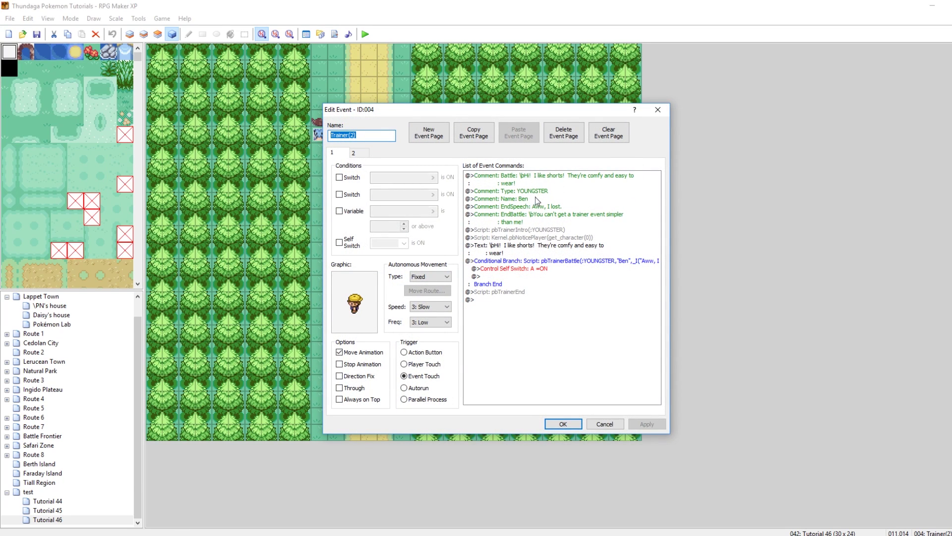
click(658, 110)
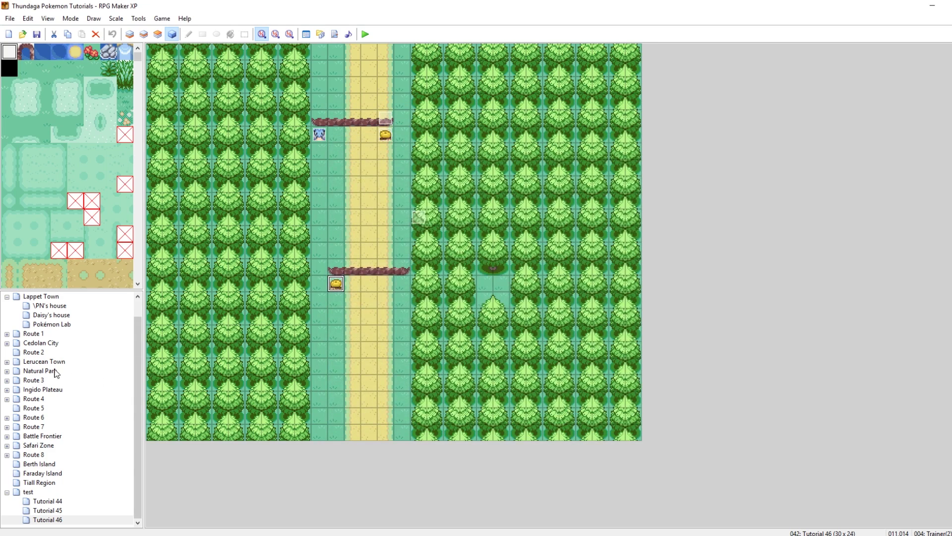
View the trainer events on the Route 3 map and return to the Tutorial 46 map
click(35, 380)
click(237, 219)
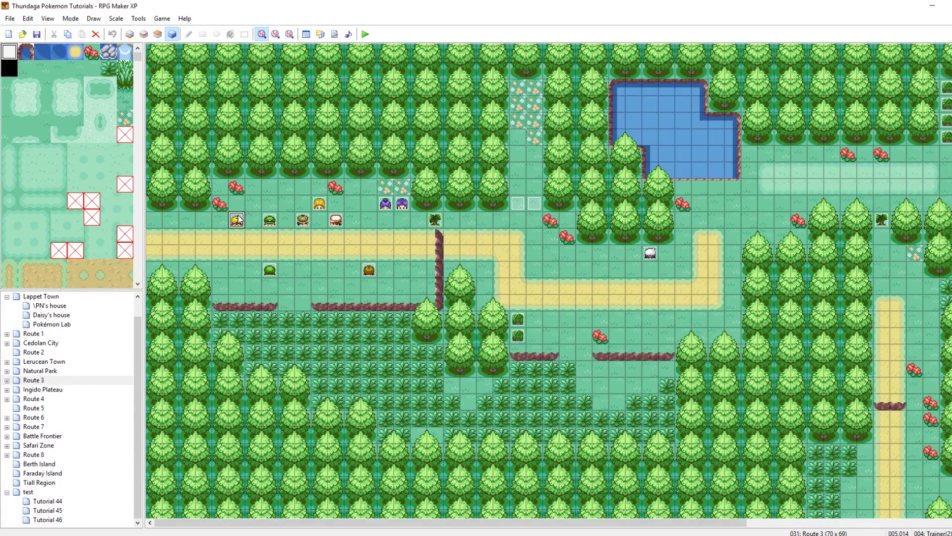
click(48, 520)
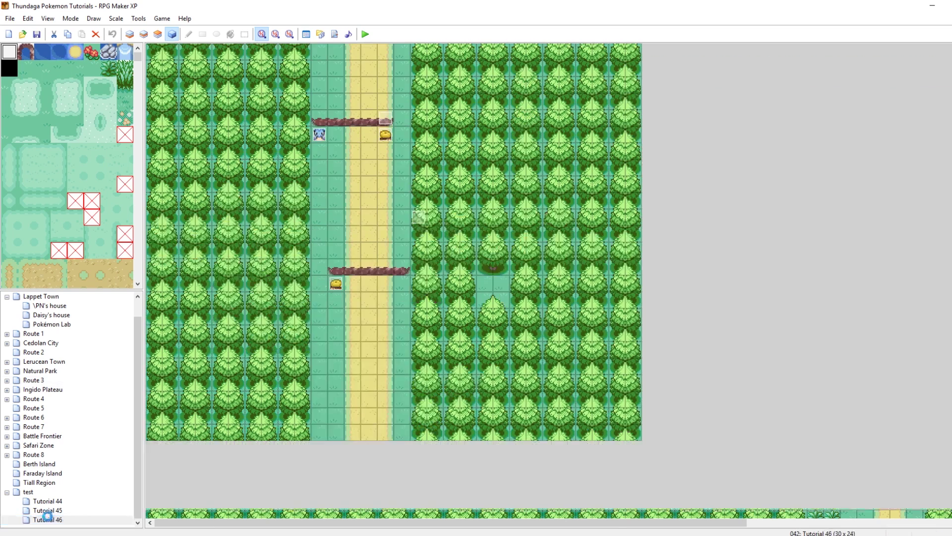
Insert the comment "Continue: true" after the EndBattle comment in the lower youngster trainer's event
double_click(337, 286)
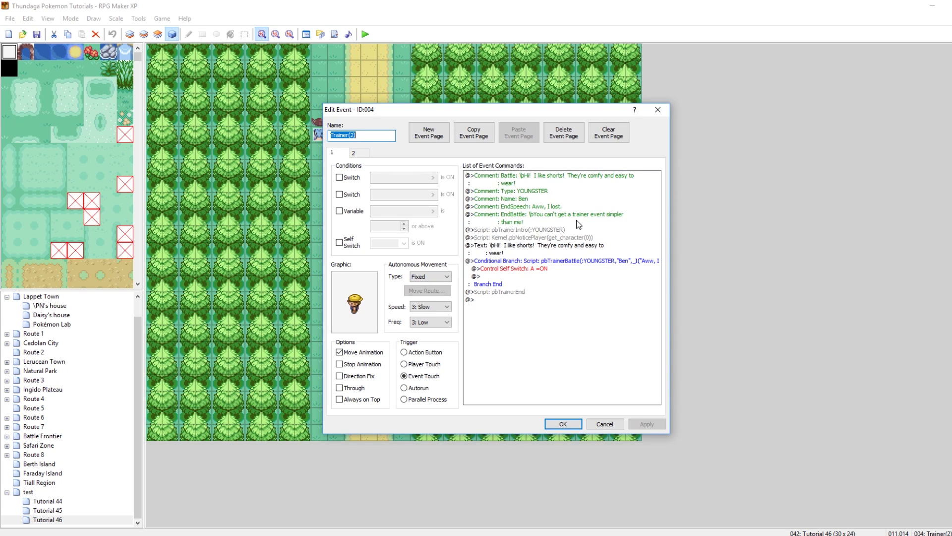
click(514, 220)
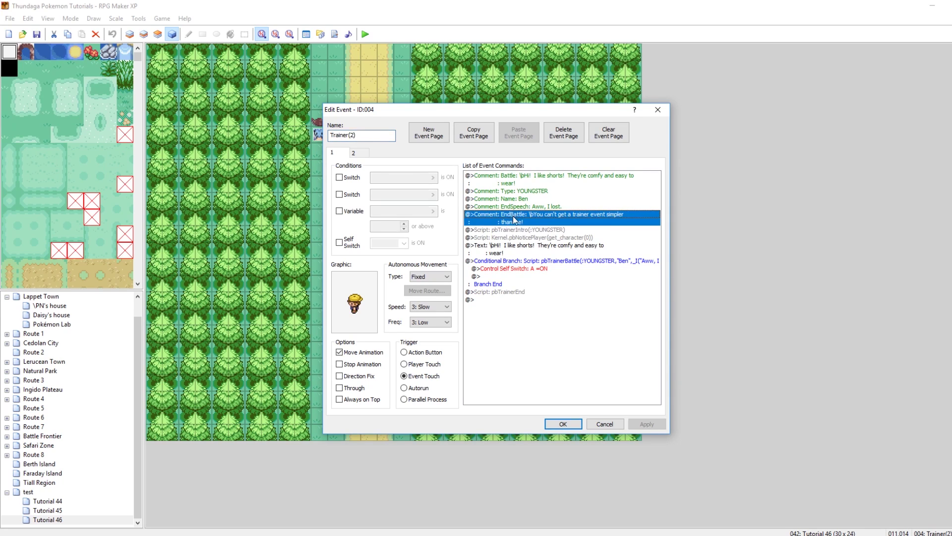
click(520, 231)
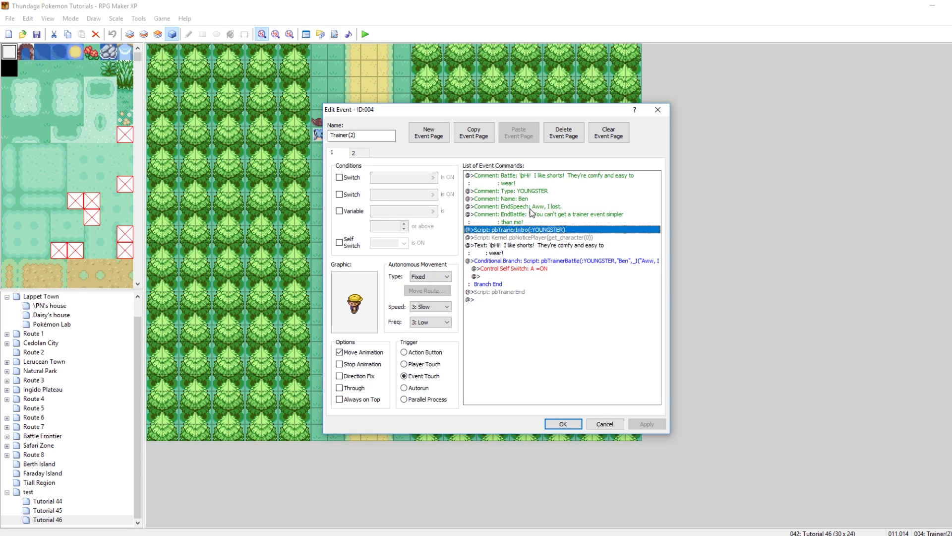
right_click(529, 228)
click(546, 235)
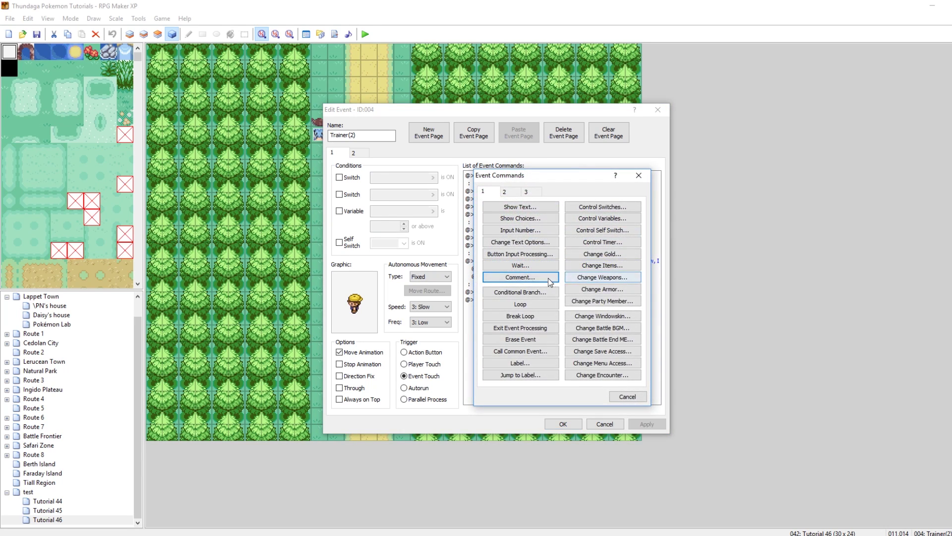
click(548, 281)
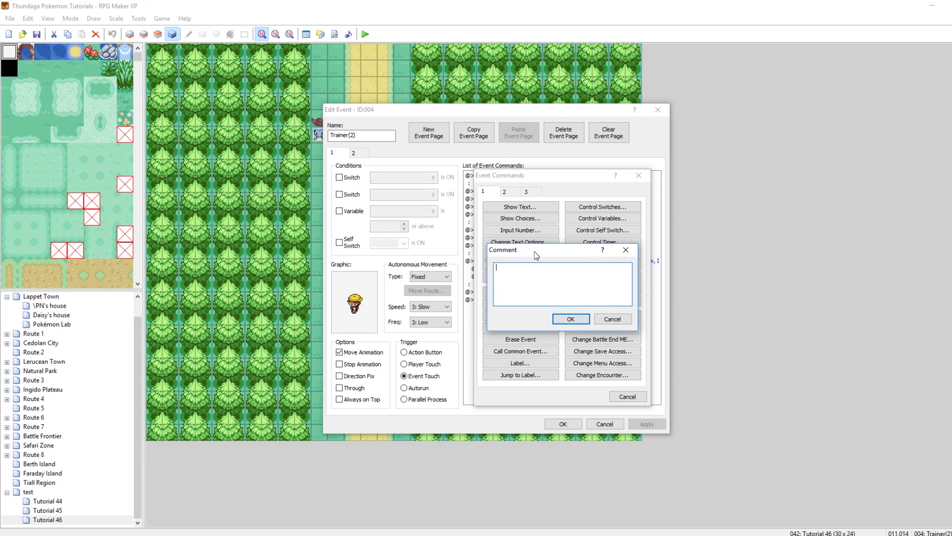
text(Continue: true)
click(571, 320)
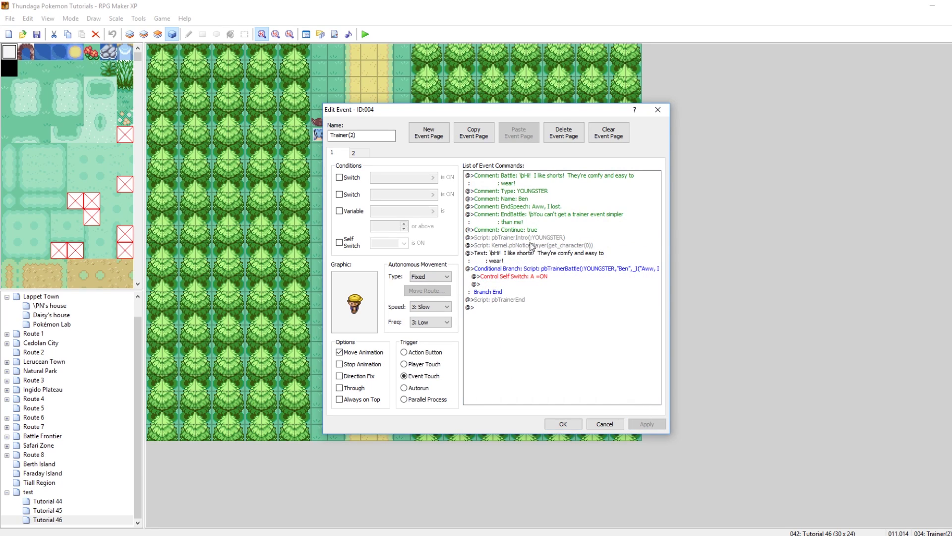
Insert an "Outcome:" comment without a number after the Continue comment in the trainer's event, and save the event
click(525, 233)
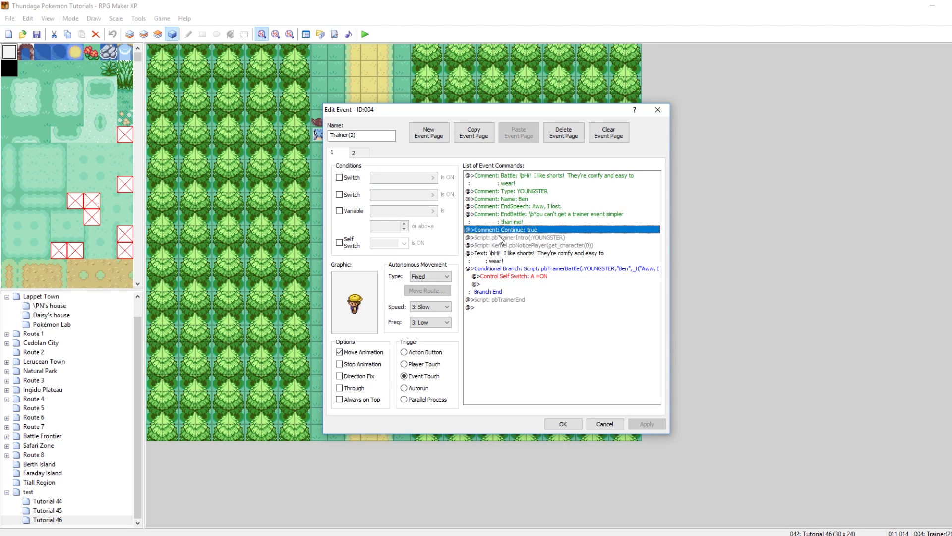
right_click(503, 238)
click(519, 245)
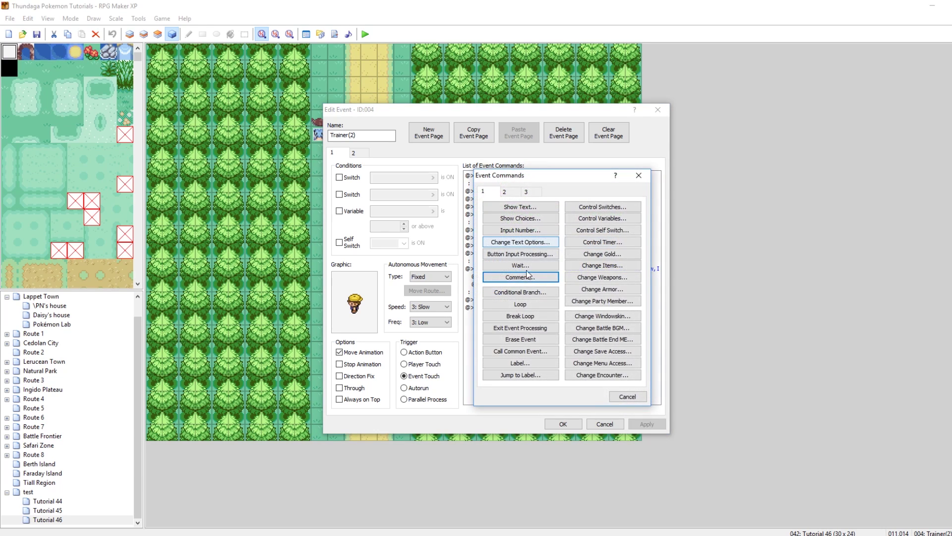
click(511, 277)
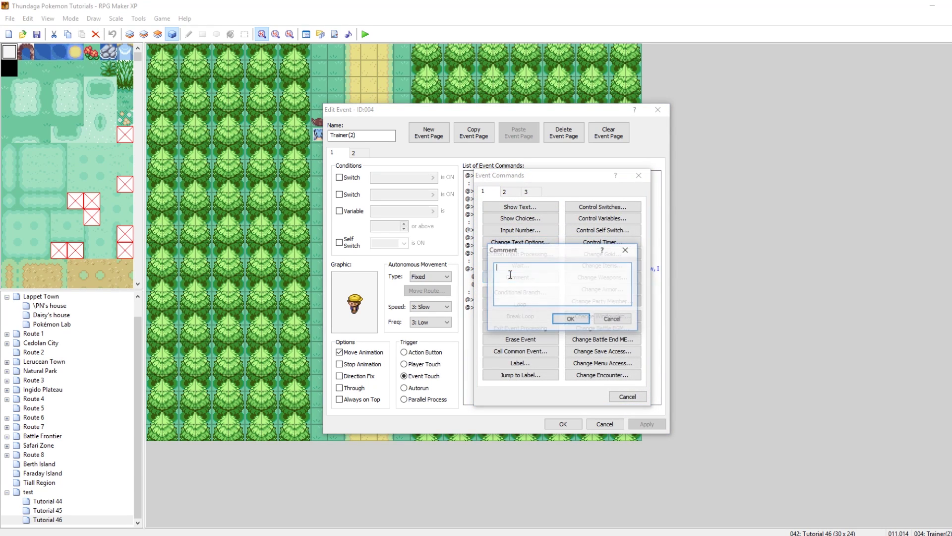
text(Outcoi)
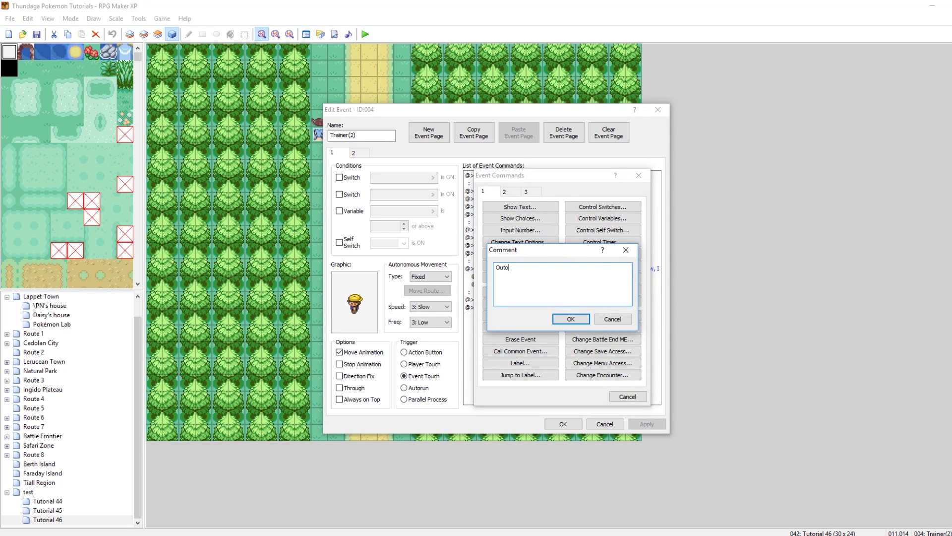
key(BackSpace)
text(me:)
click(567, 319)
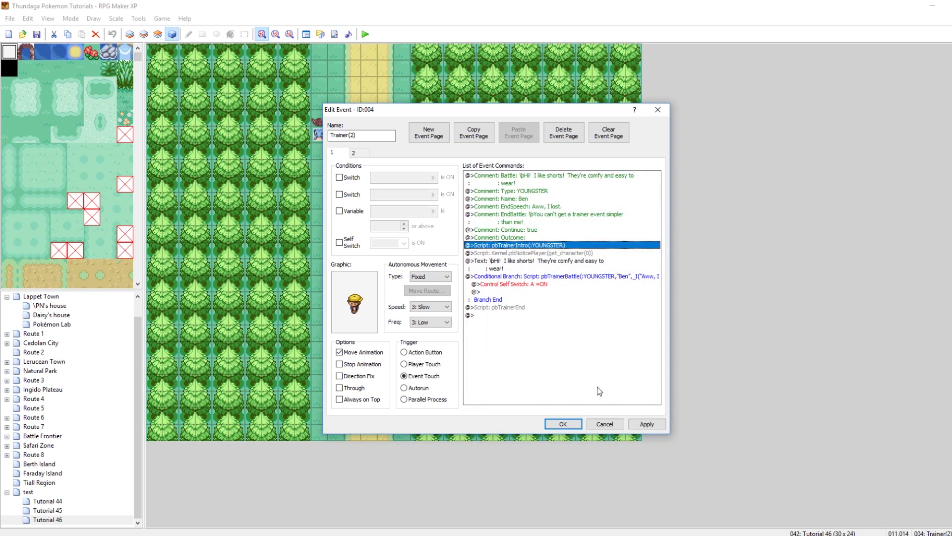
click(565, 425)
Name variable 0030 "YoungsterWin" through a Control Variables command in a new event on the path, and discard both the command and the event
right_click(353, 229)
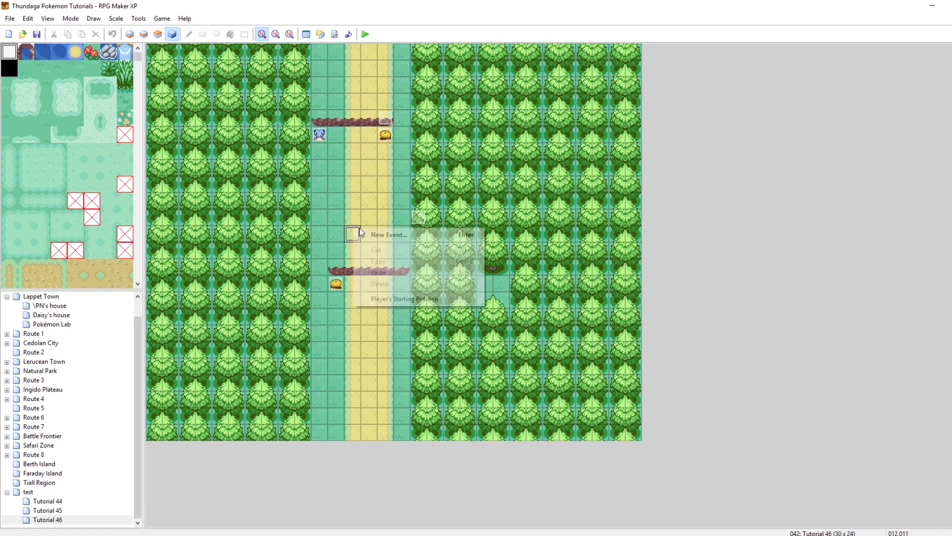
click(372, 234)
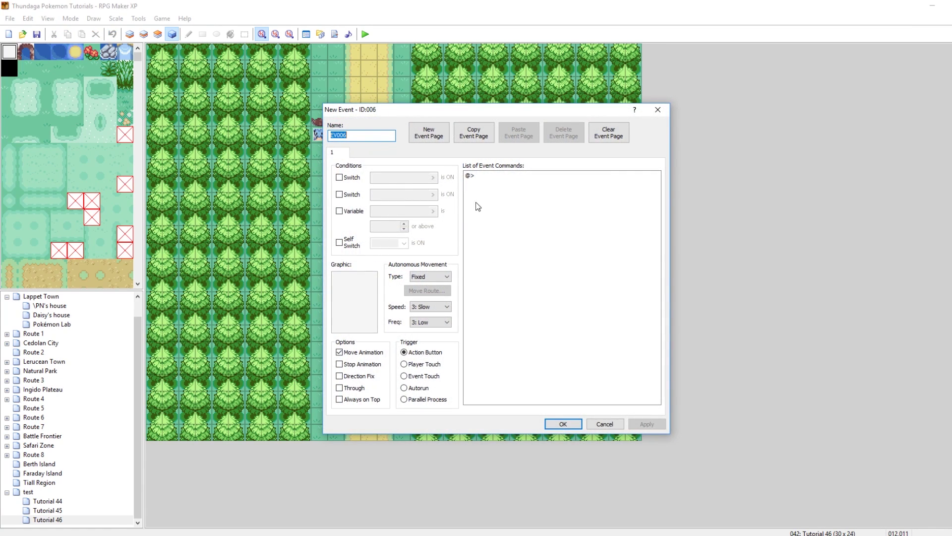
right_click(489, 178)
click(499, 188)
click(600, 219)
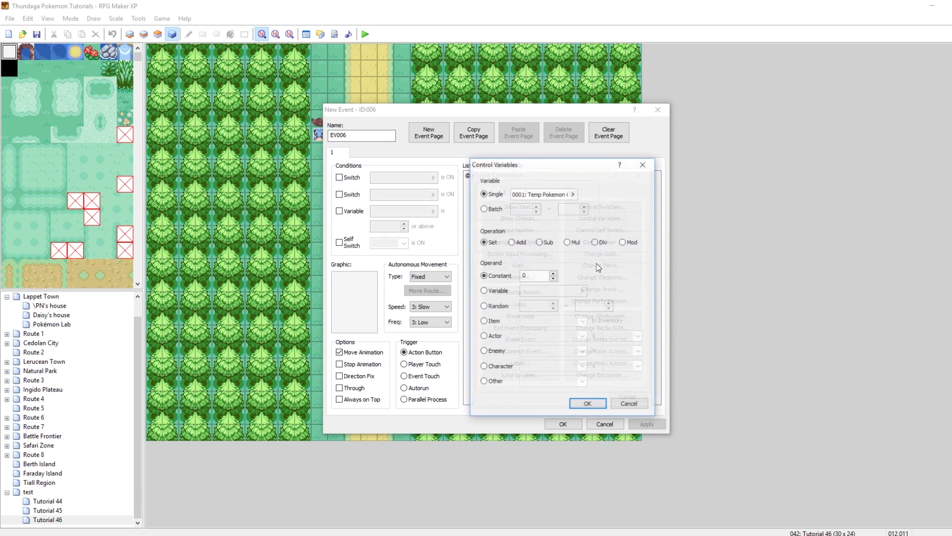
click(526, 194)
click(513, 215)
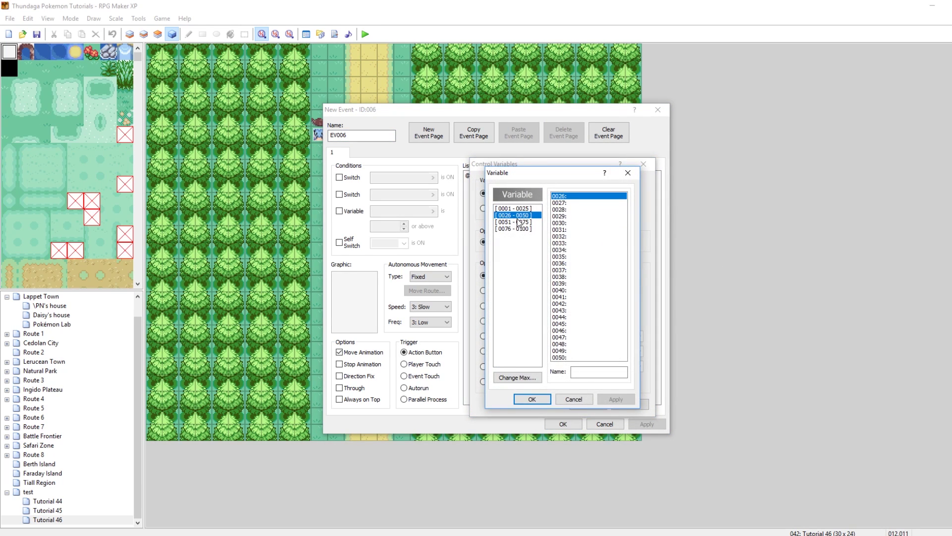
click(578, 223)
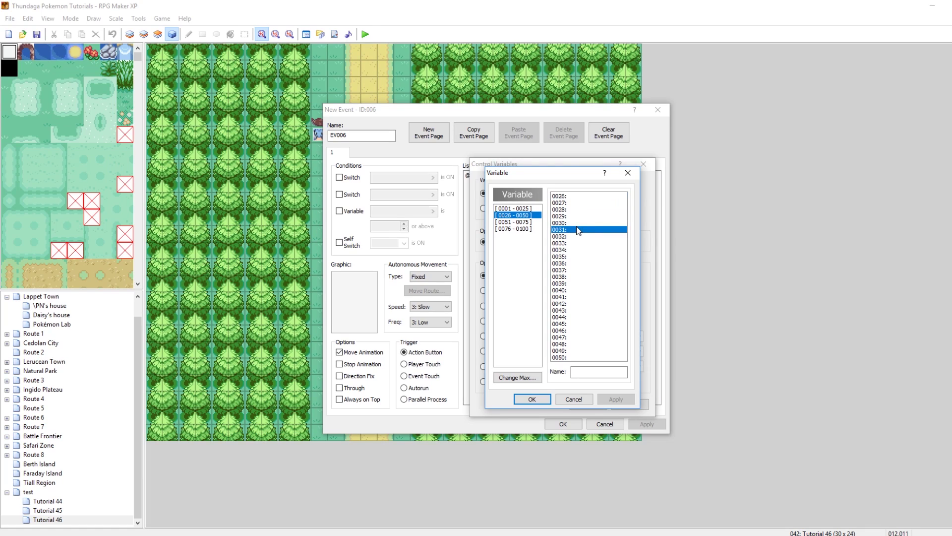
click(588, 370)
text(You)
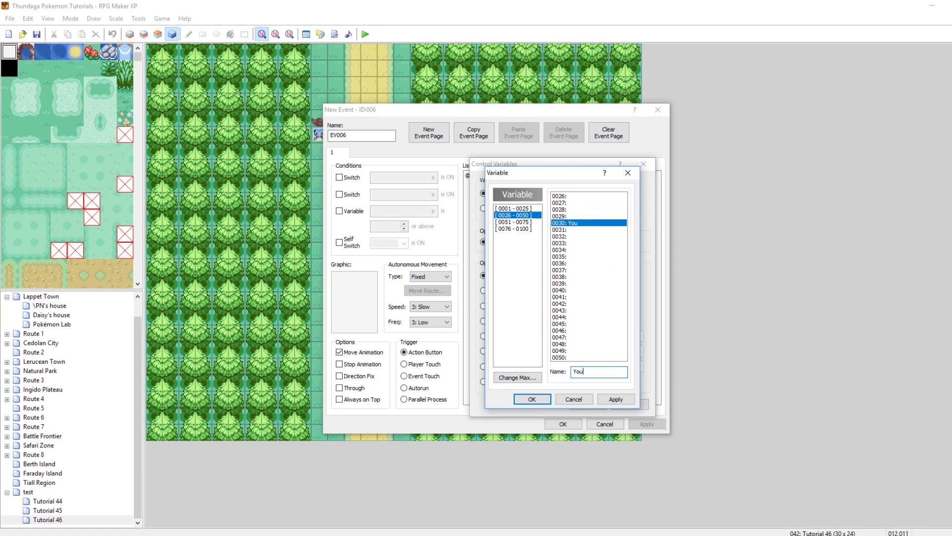
text(ngsterWin)
click(540, 399)
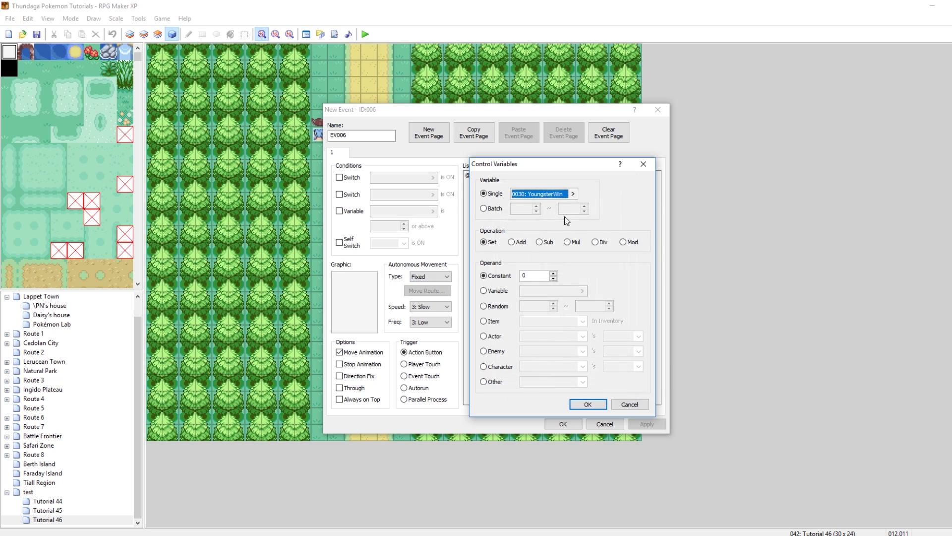
click(643, 165)
click(639, 175)
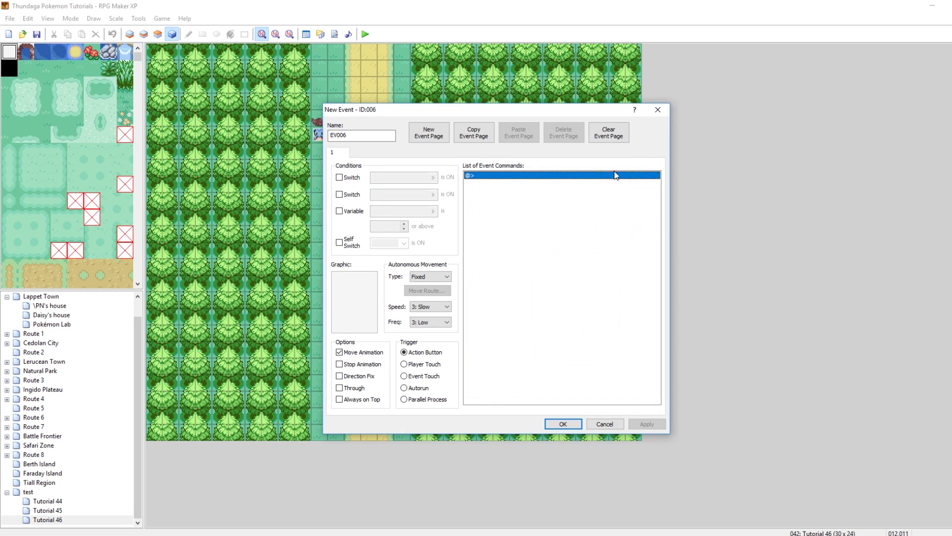
click(657, 110)
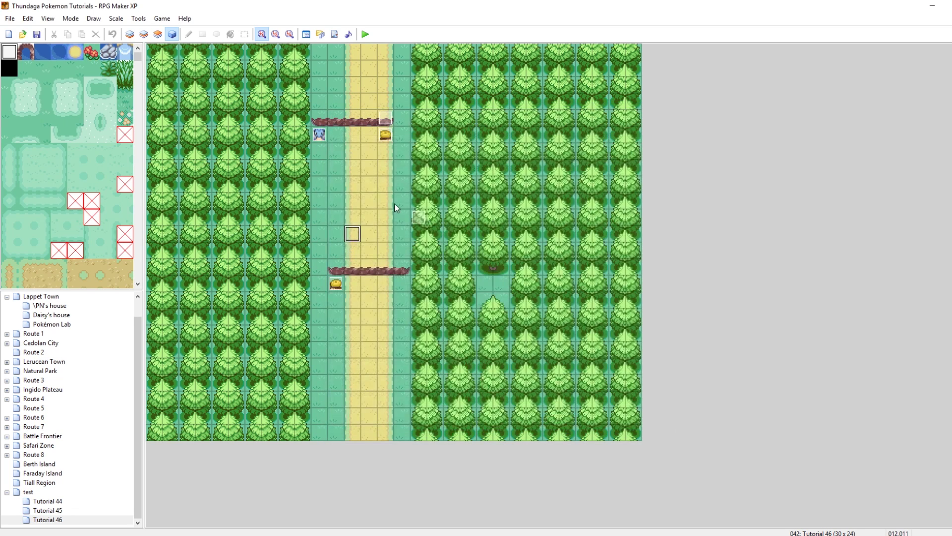
Edit the Outcome comment in the lower trainer's event to read "Outcome: 30", and close the event
click(337, 284)
double_click(341, 287)
click(521, 239)
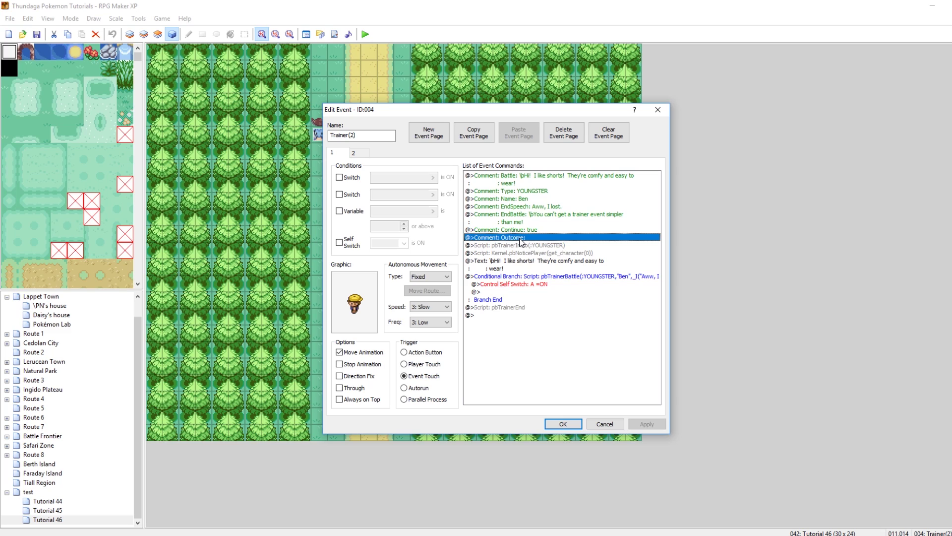
right_click(521, 241)
click(548, 255)
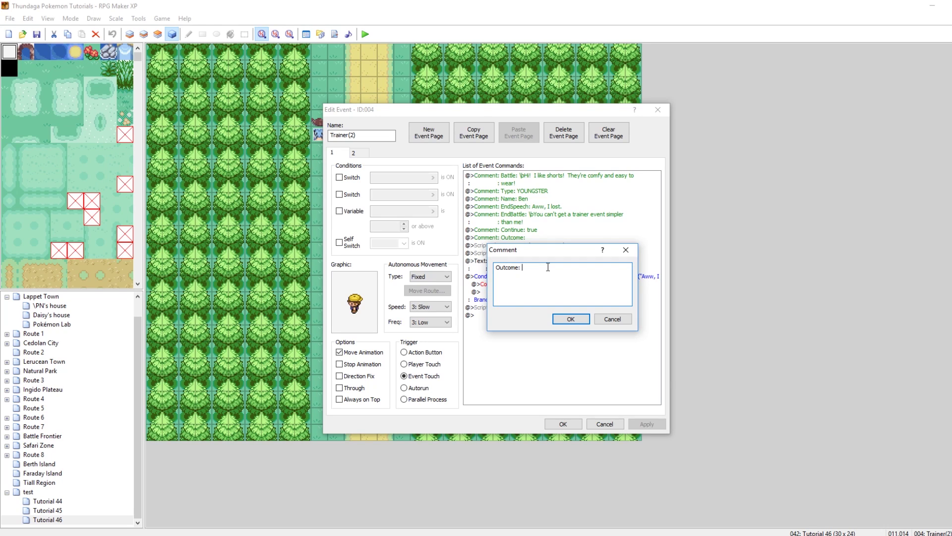
text(30)
click(571, 319)
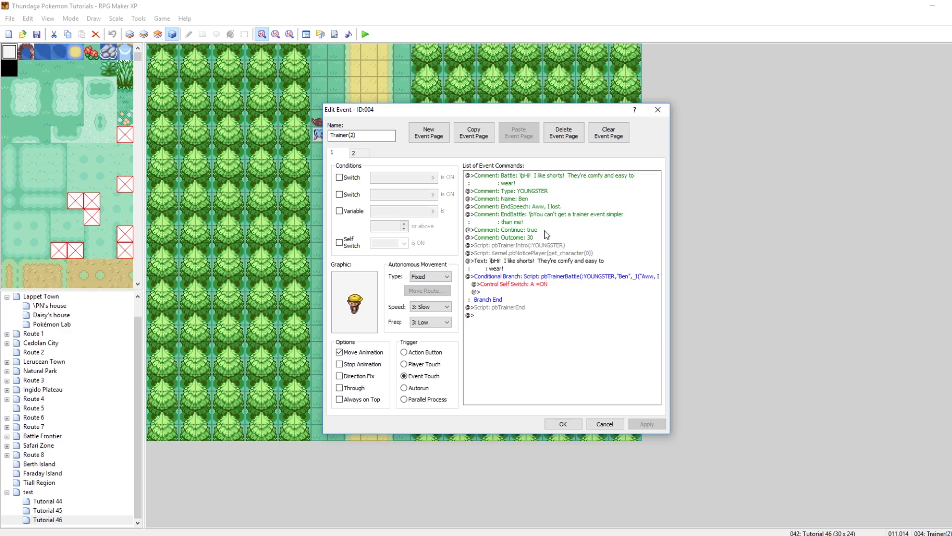
click(665, 111)
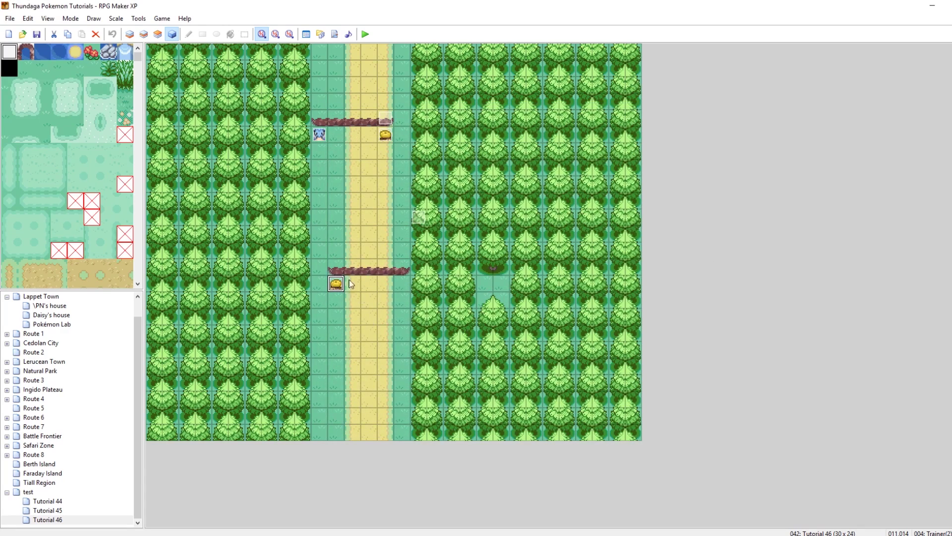
Create an event just above the lower trainer with the condition variable 0030: YoungsterWin is 1 or above and the Autorun trigger
right_click(336, 263)
click(355, 269)
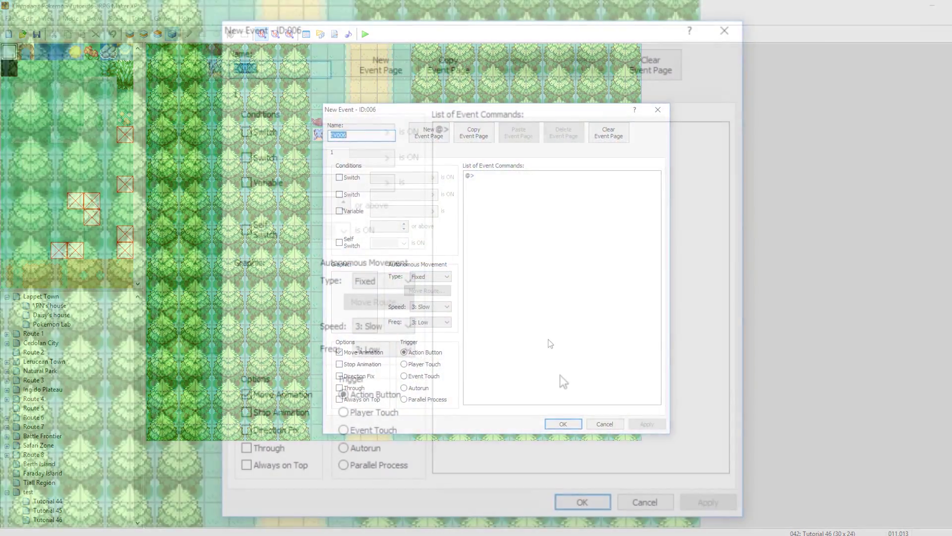
click(360, 212)
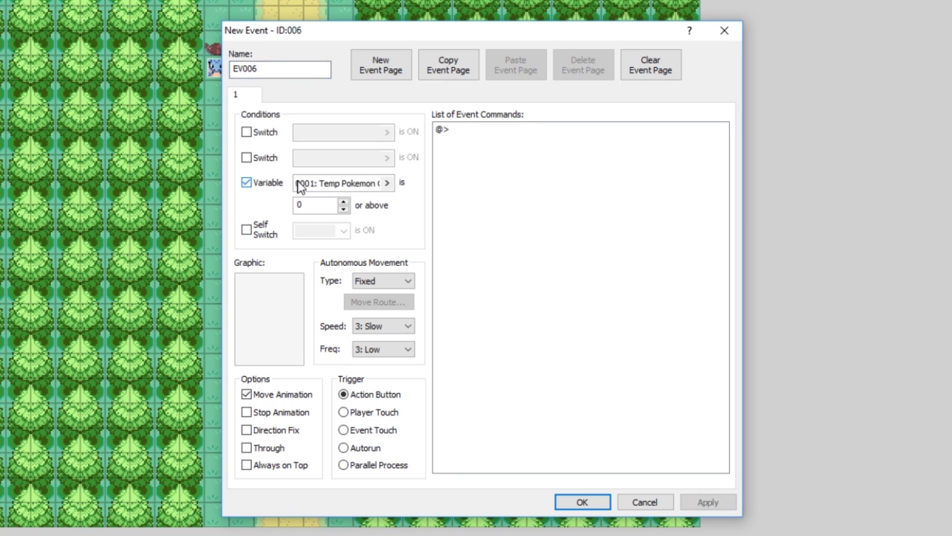
click(299, 187)
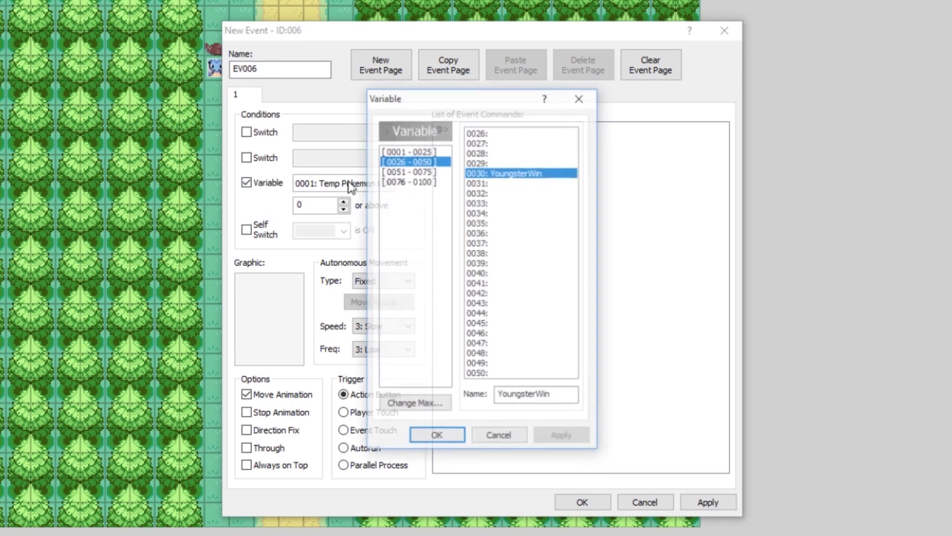
click(449, 435)
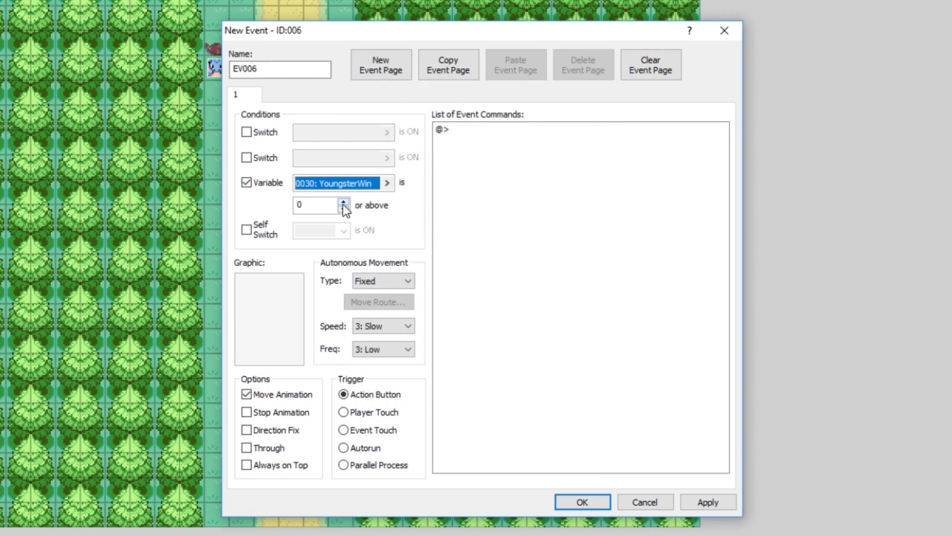
click(343, 203)
click(714, 500)
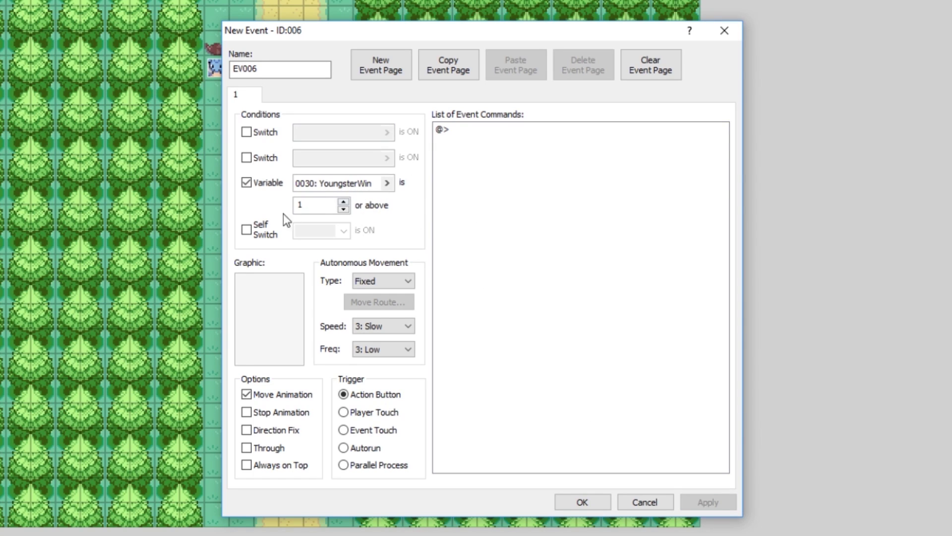
click(343, 448)
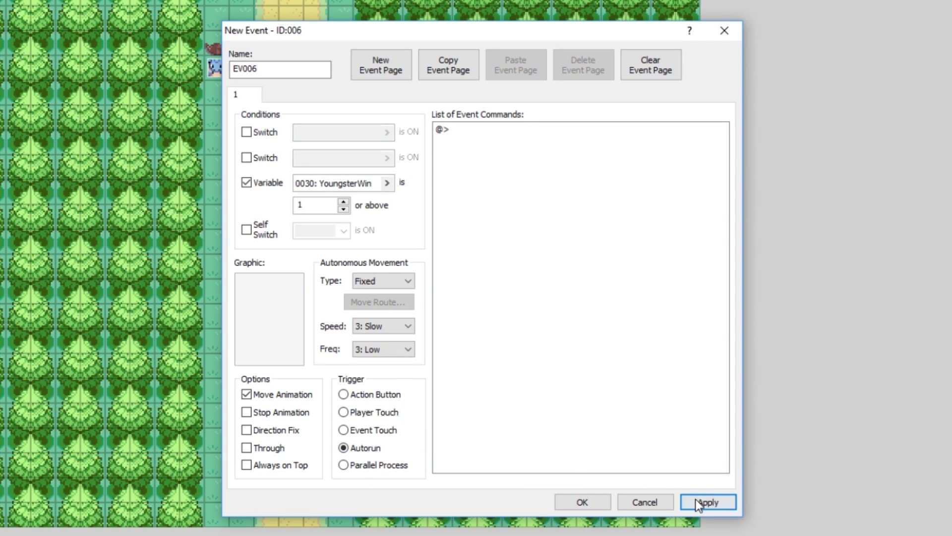
Insert a conditional branch in the autorun event for variable 0030: YoungsterWin equal to 1, with handling when conditions do not apply
click(696, 499)
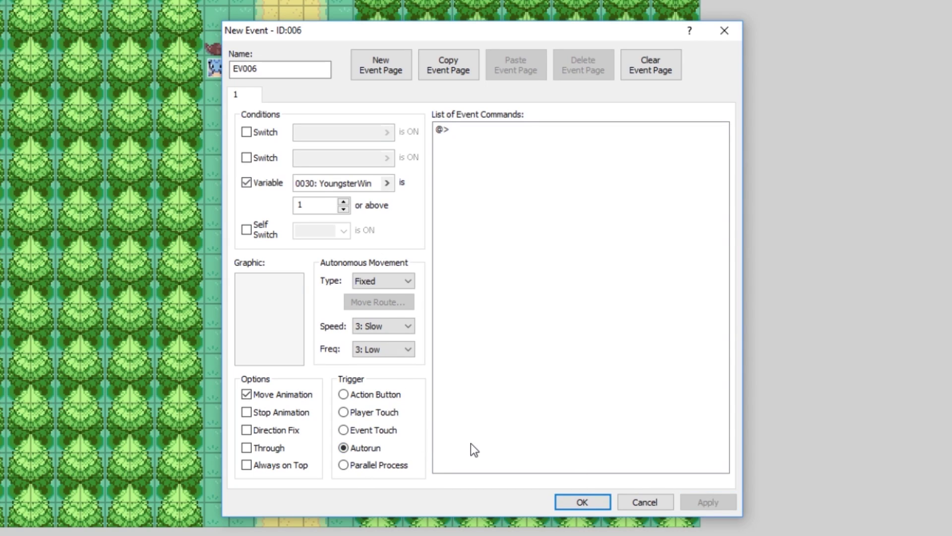
right_click(479, 131)
click(509, 141)
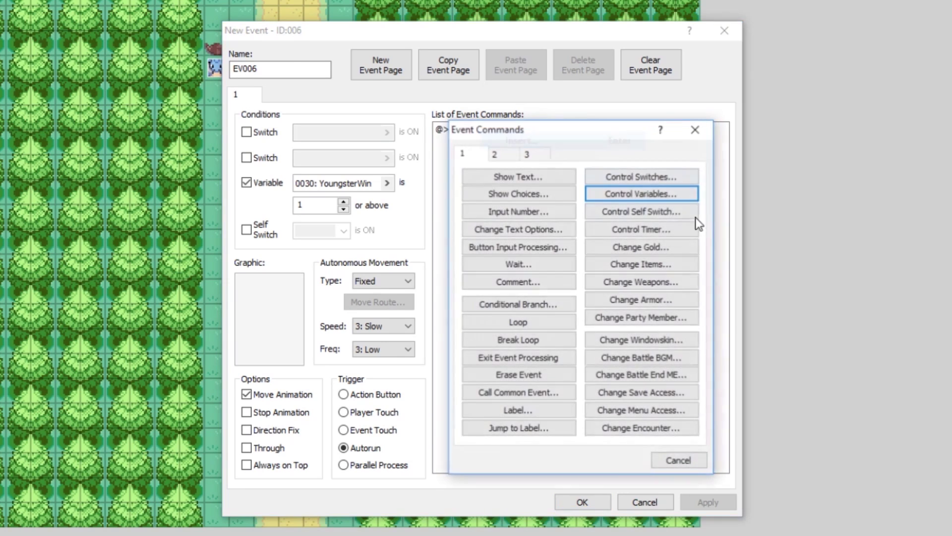
click(520, 303)
click(496, 243)
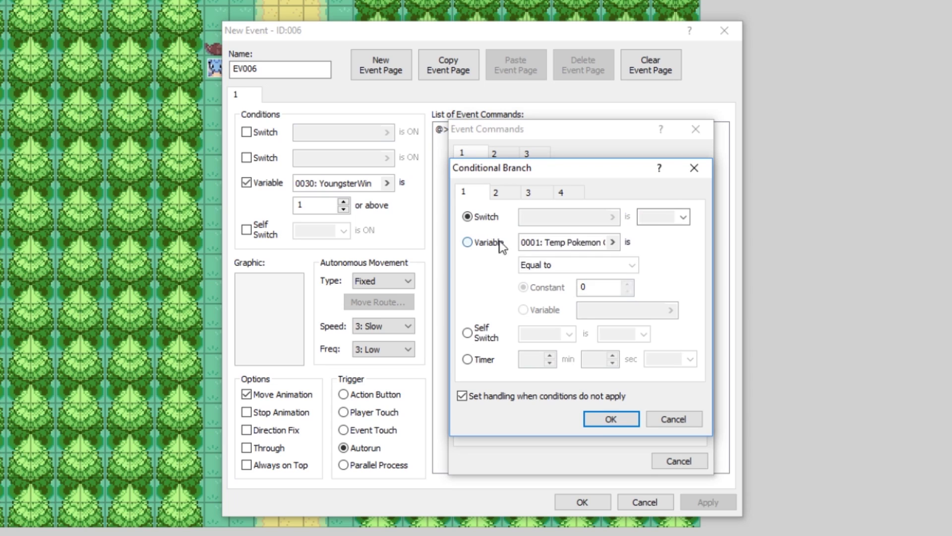
click(543, 245)
click(538, 463)
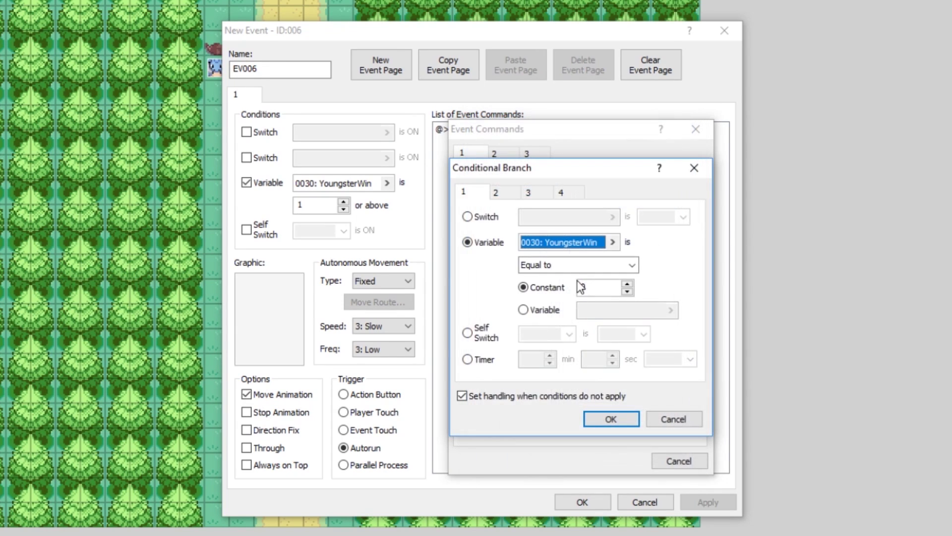
click(628, 284)
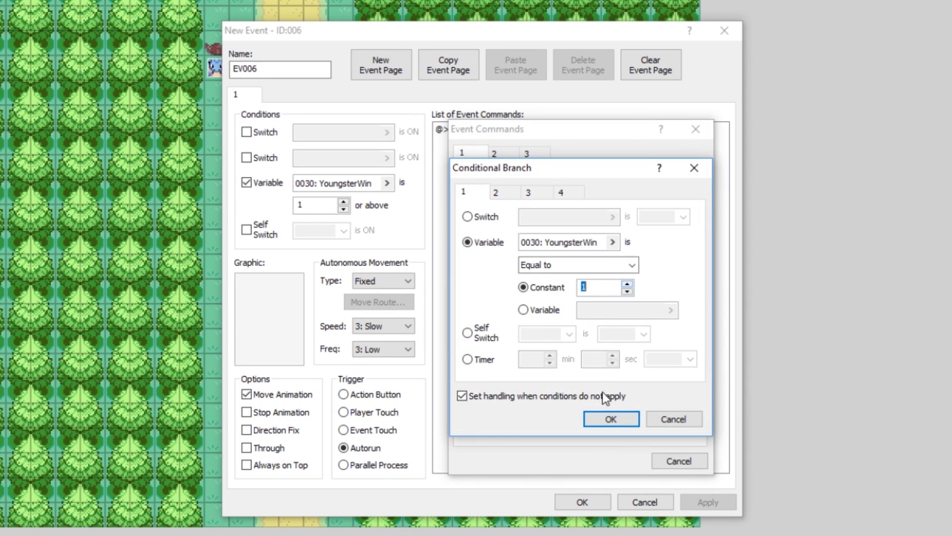
click(606, 420)
click(708, 501)
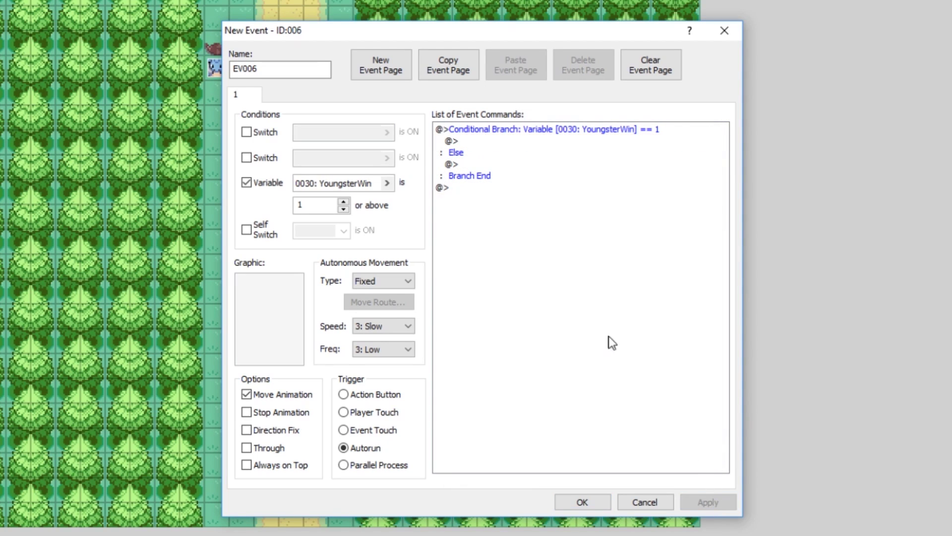
Add the text message "YOU WON!" inside the conditional branch's true case and apply the change
click(471, 151)
right_click(471, 141)
click(502, 151)
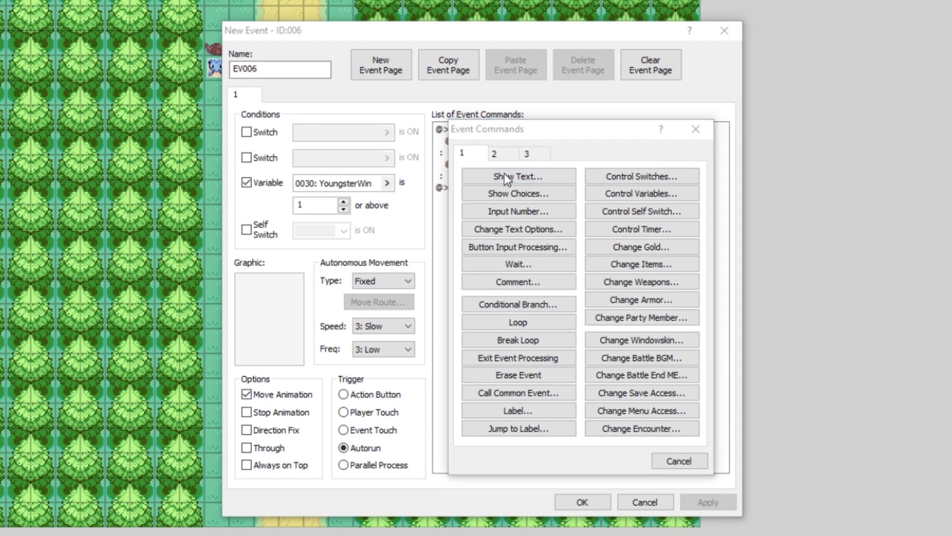
click(504, 173)
text(YOU)
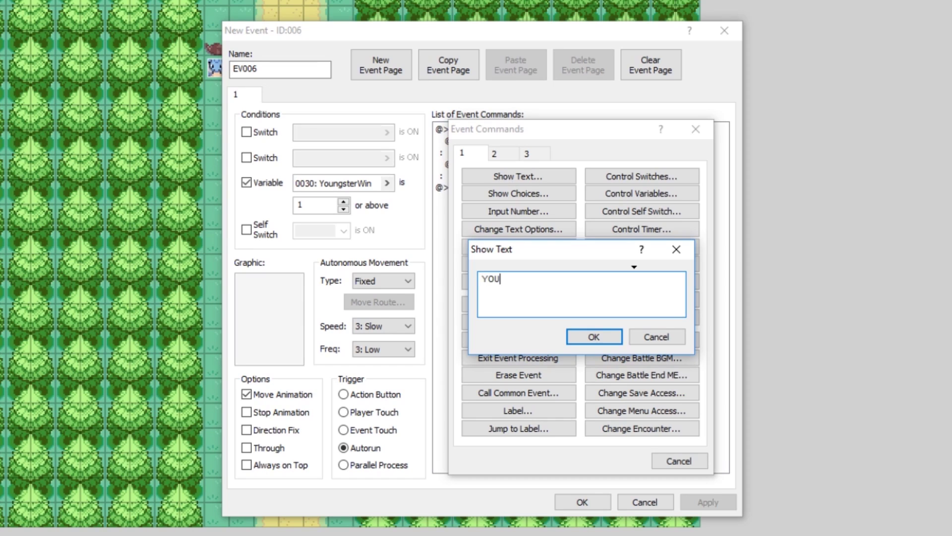
text( WON!)
key(Return)
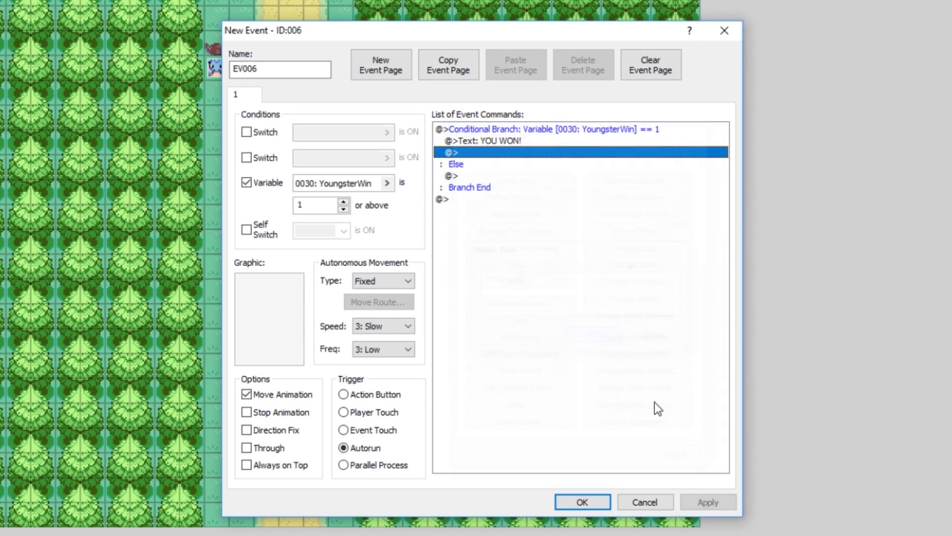
click(709, 502)
Add the text message "You lost! You stink, get good." under the branch's Else case and apply the change
click(492, 180)
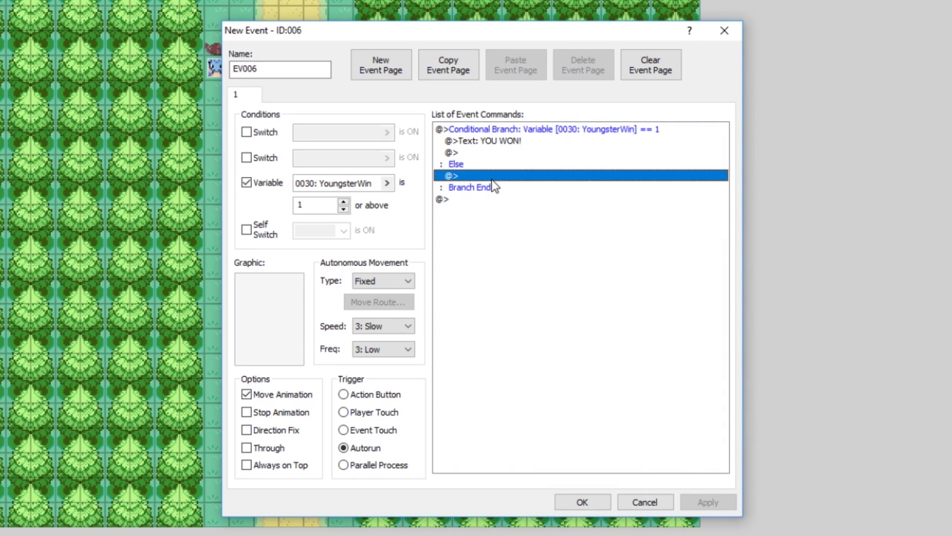
right_click(492, 179)
click(523, 189)
click(518, 178)
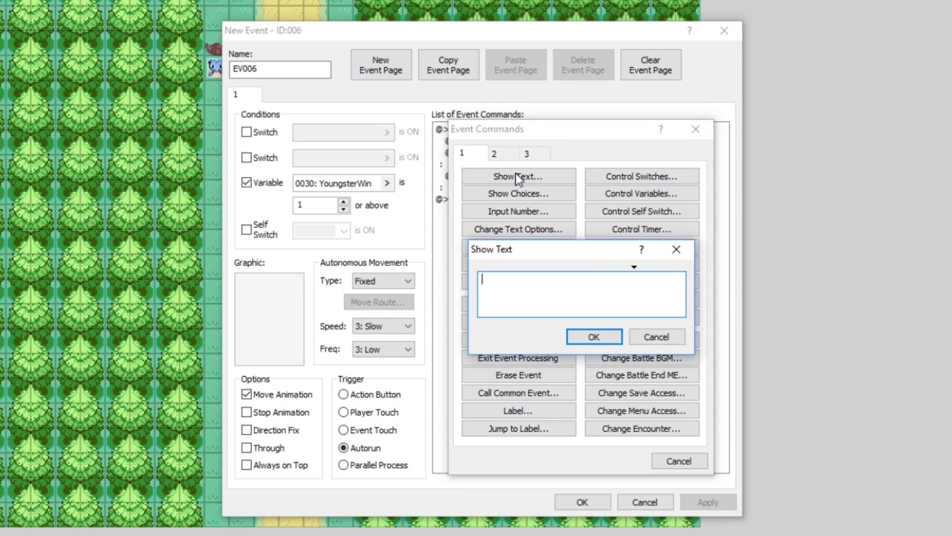
text(You lost! You stink, get goo)
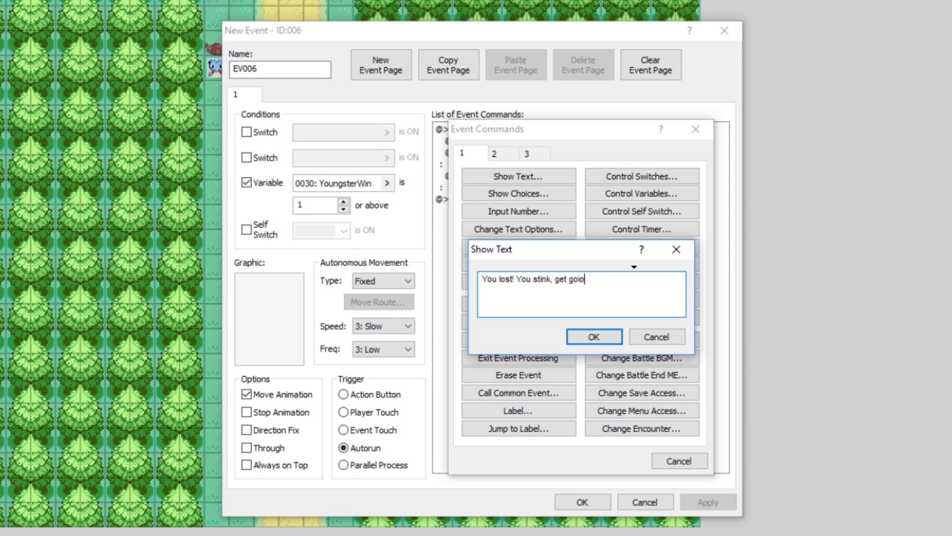
key(BackSpace)
text(od.)
click(588, 335)
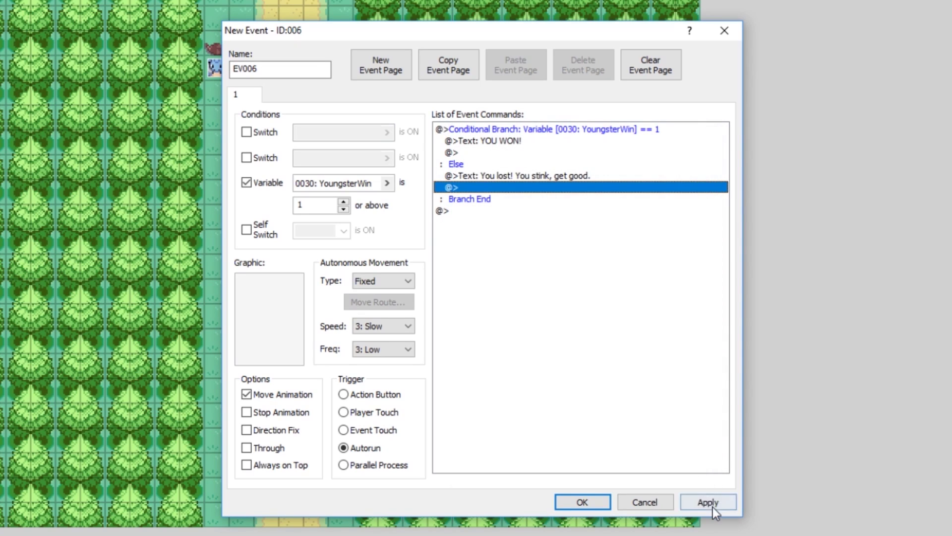
click(711, 503)
click(517, 141)
click(525, 130)
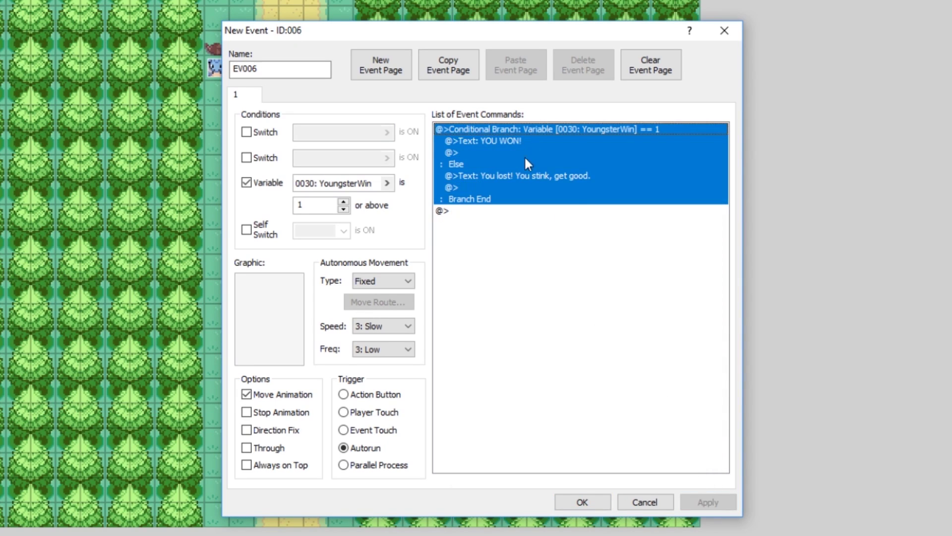
click(526, 163)
click(541, 178)
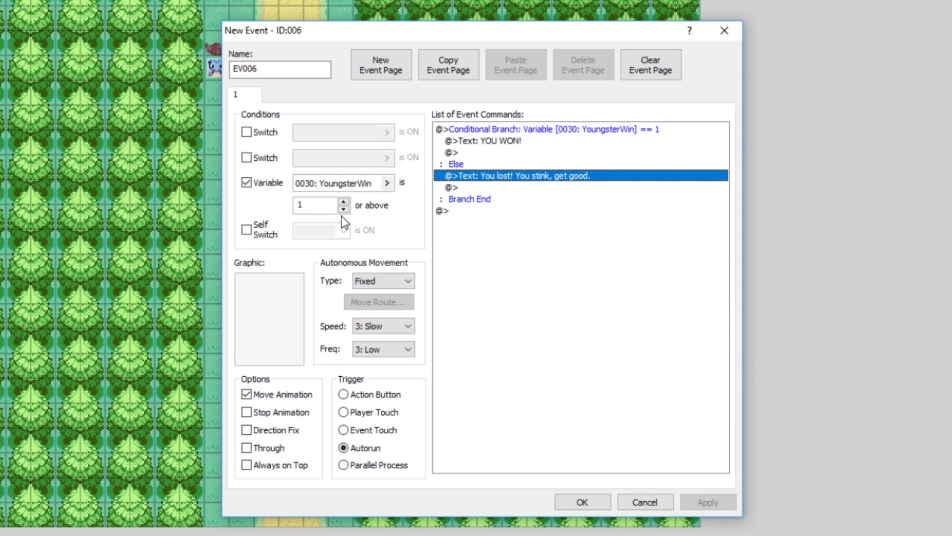
Insert a Control Variables command after the "YOU WON!" text that sets 0030: YoungsterWin to 0
right_click(478, 155)
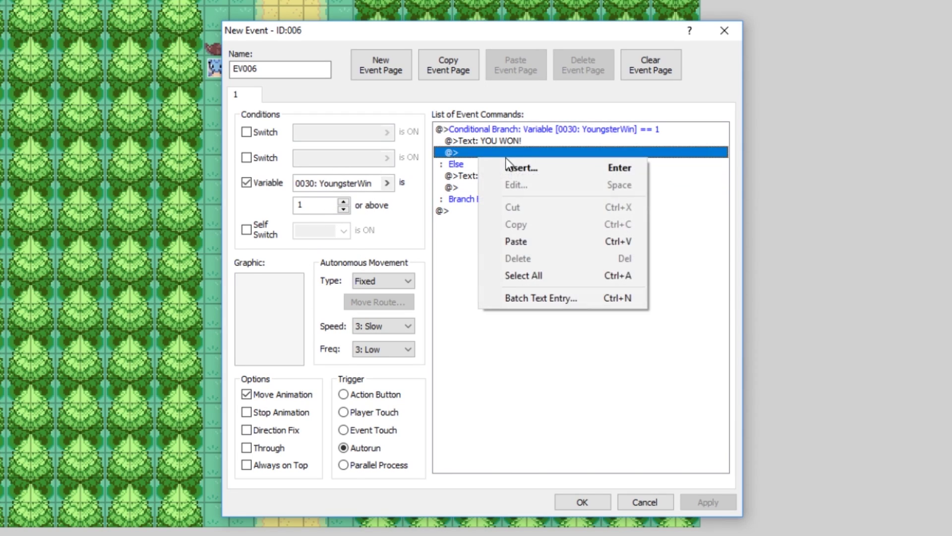
click(598, 163)
click(647, 193)
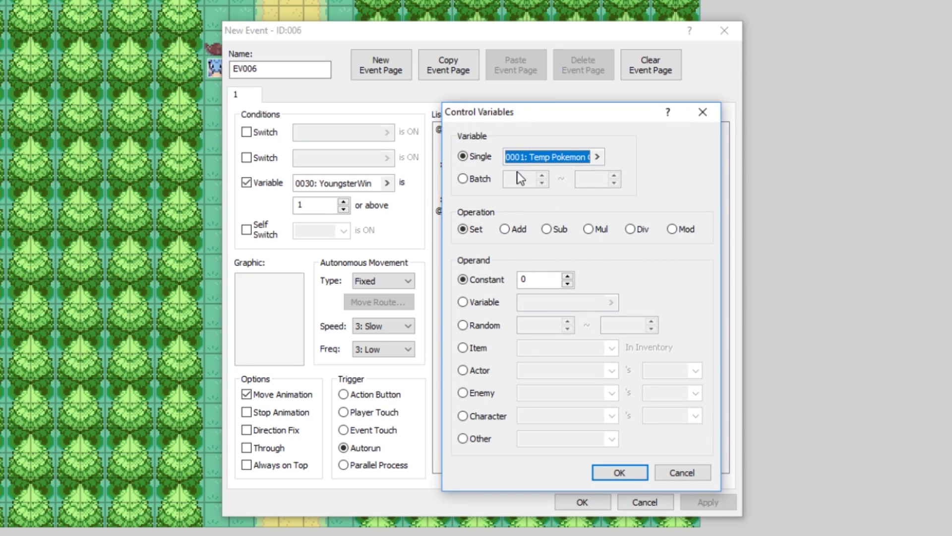
click(526, 156)
click(545, 468)
click(620, 472)
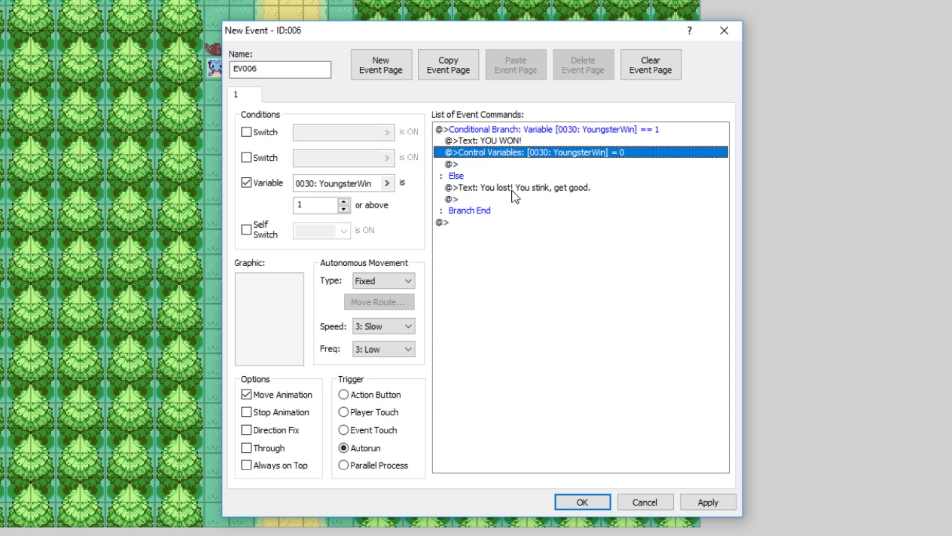
Paste a copy of the YoungsterWin = 0 command after the losing text in the Else case, and save the event
click(496, 200)
key(ctrl+v)
click(721, 499)
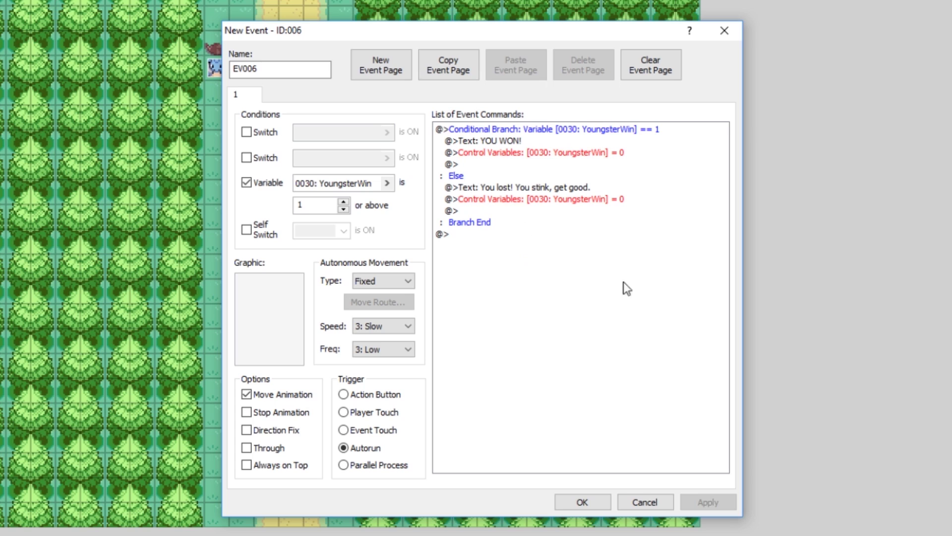
click(555, 187)
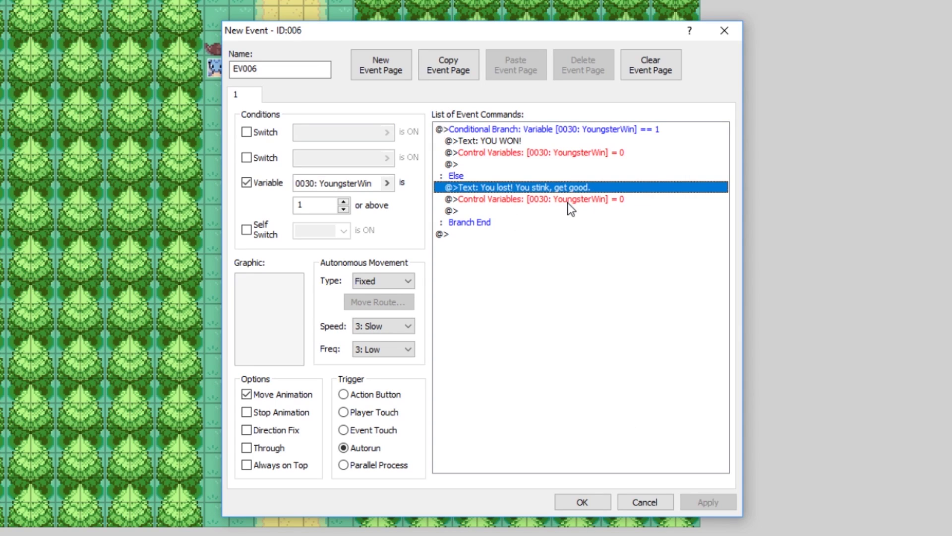
click(582, 502)
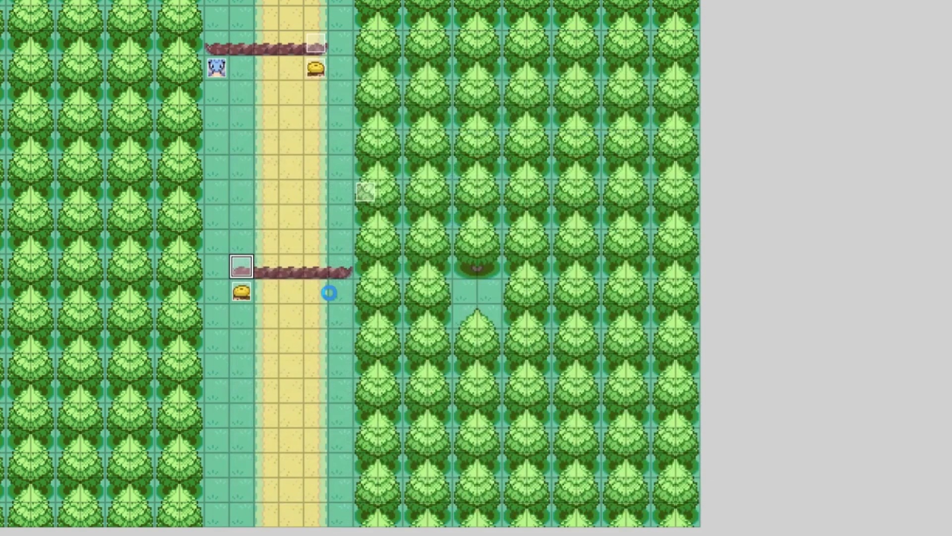
Examine the self switch command and both pages of the lower trainer's event, and the commands of the autorun event above it
double_click(242, 294)
click(512, 289)
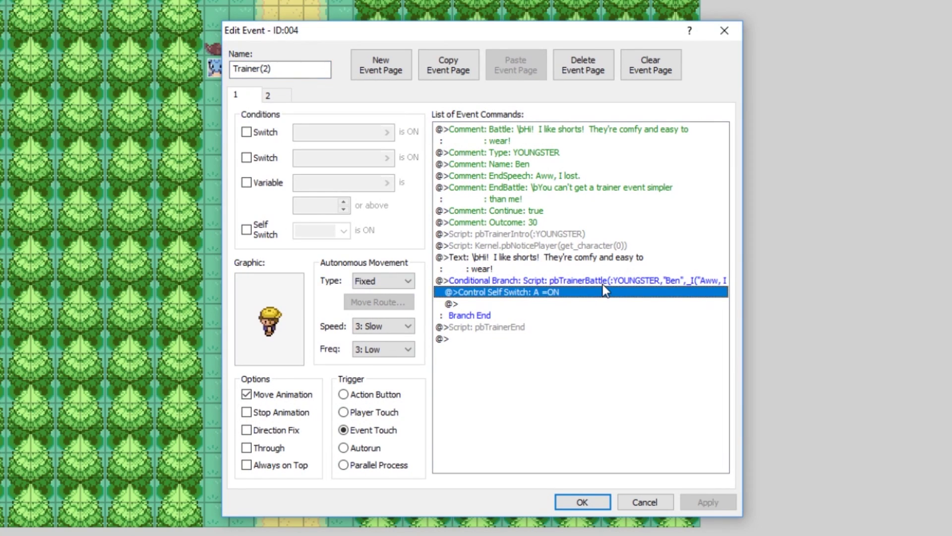
click(517, 286)
click(521, 291)
click(280, 97)
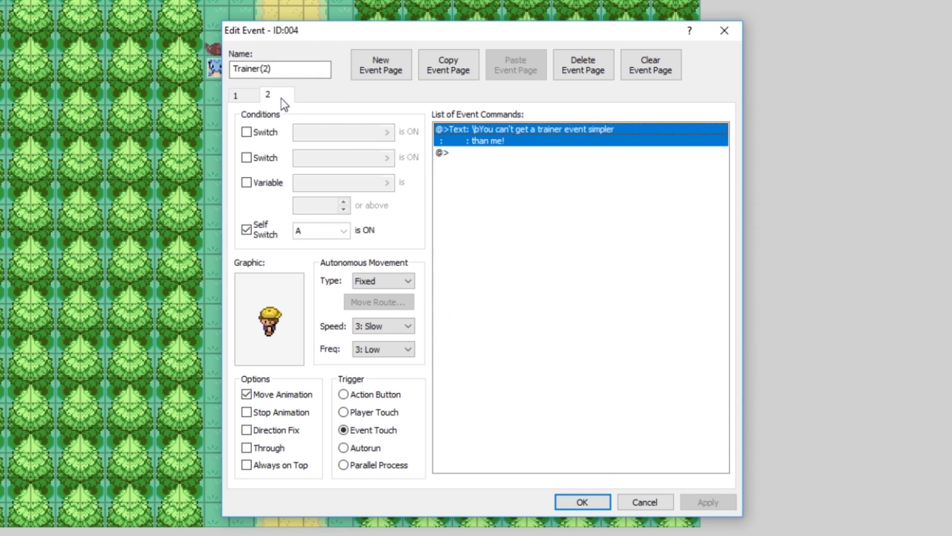
click(235, 97)
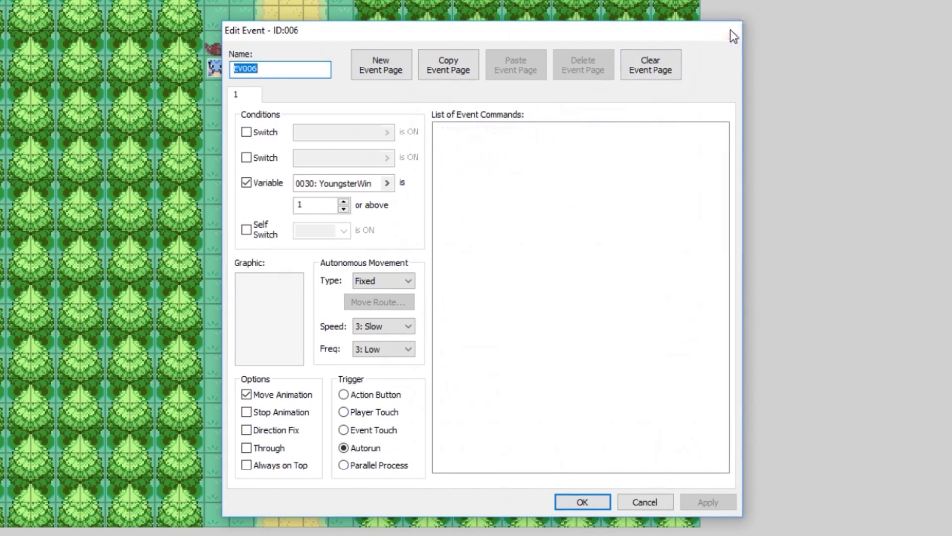
click(733, 36)
double_click(246, 270)
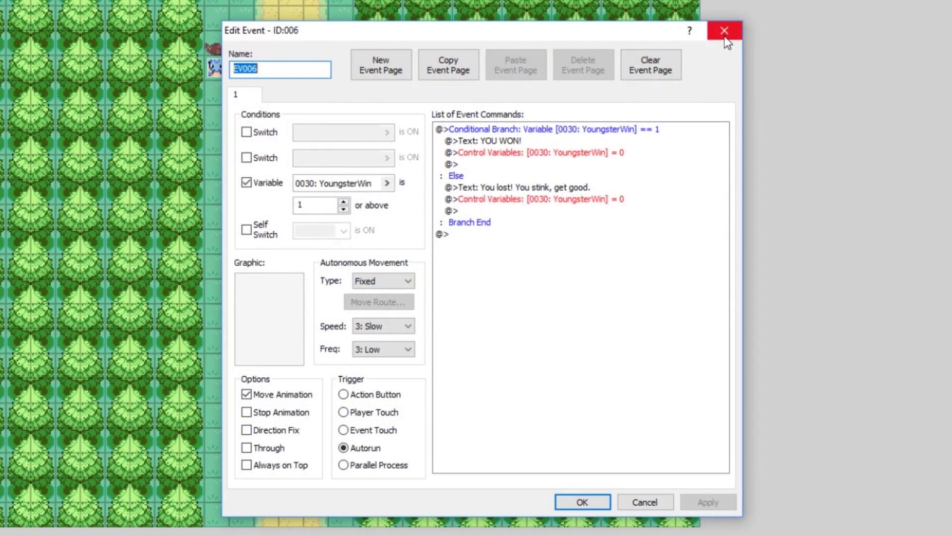
click(725, 35)
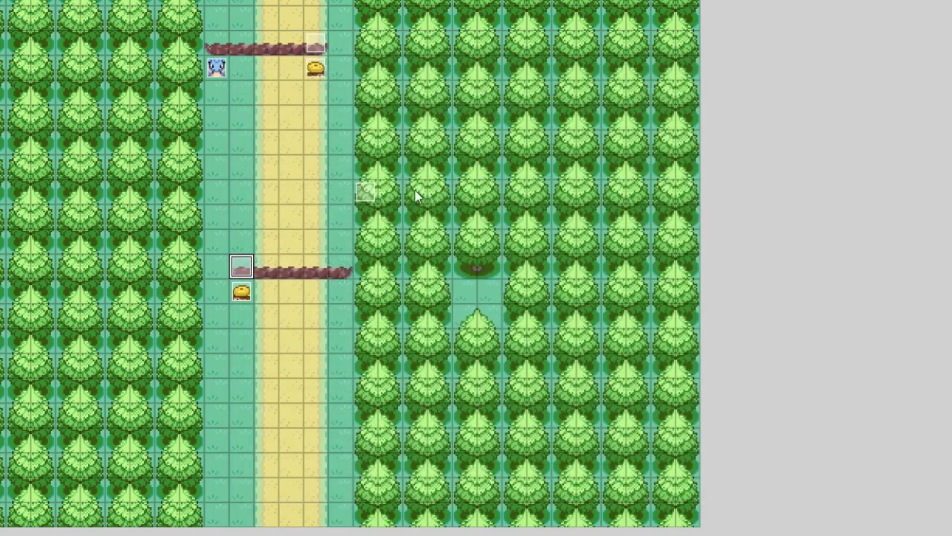
Copy the script pbSetSelfSwitch(4,"A",true) from event EV005 among the trees to the end of the autorun event's Else case, and save
double_click(363, 193)
click(462, 130)
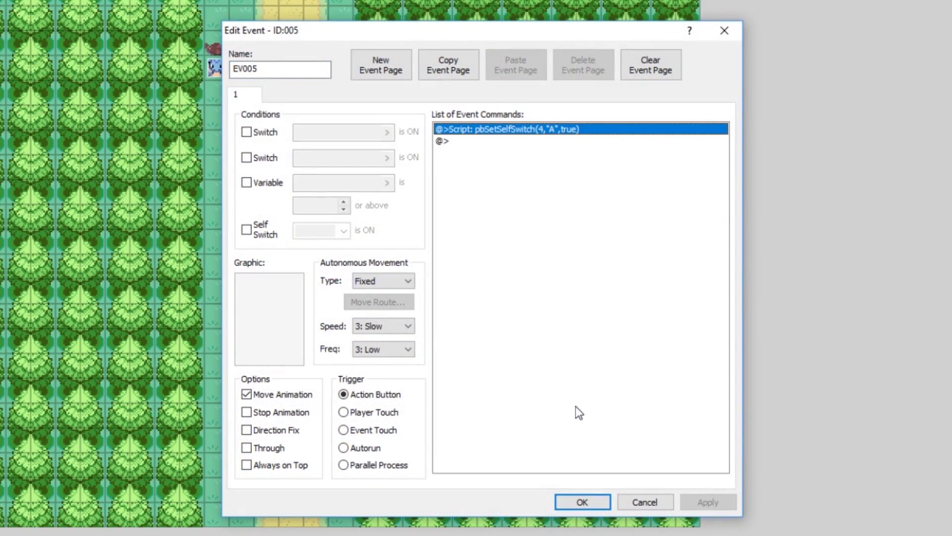
click(582, 502)
double_click(248, 267)
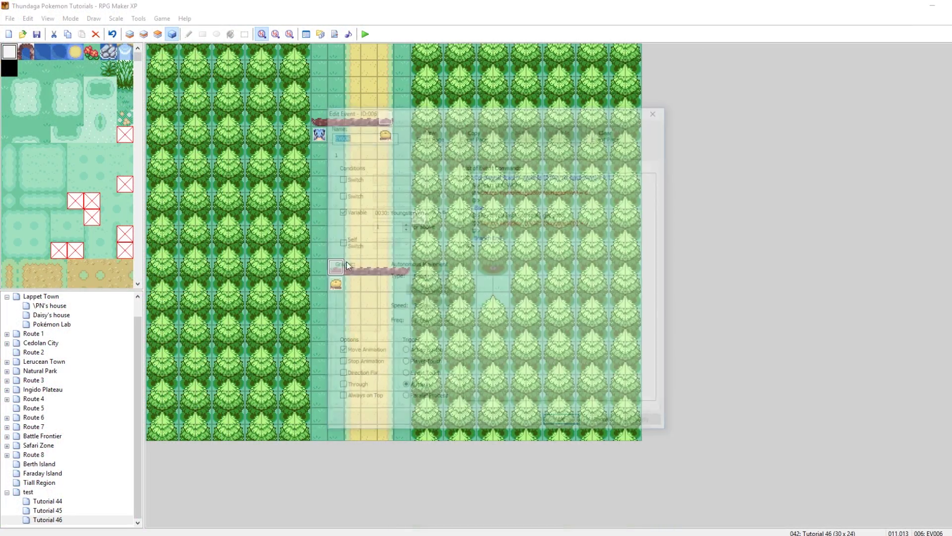
click(499, 237)
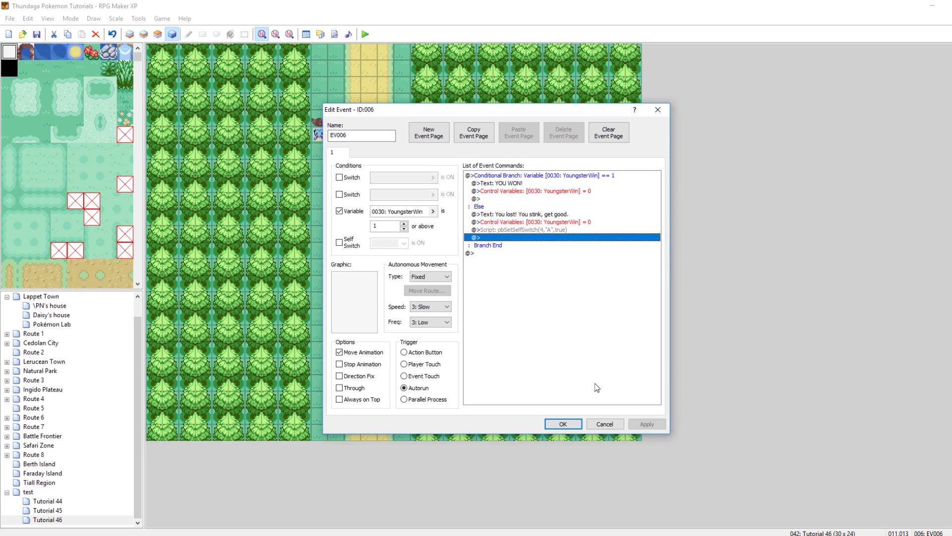
click(563, 424)
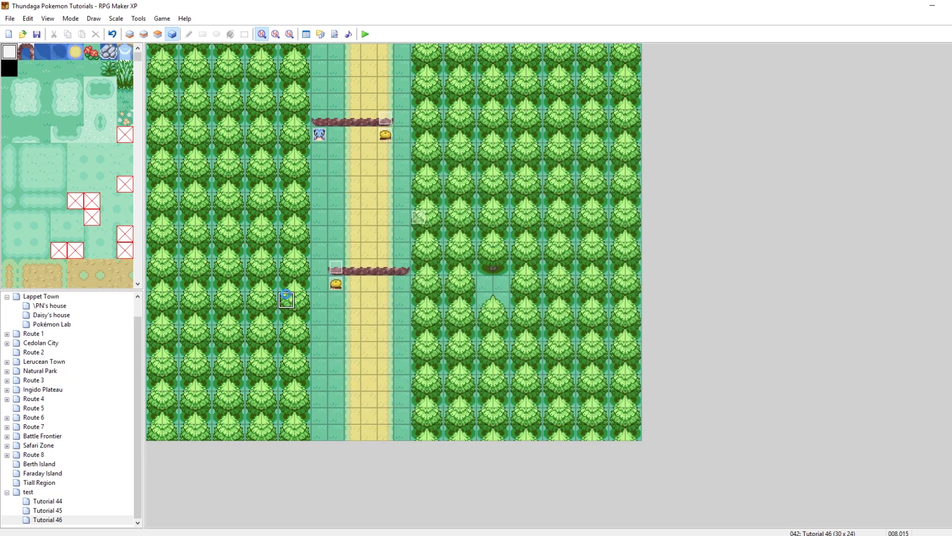
Examine the pbSetSelfSwitch scripts at the end of the "Rival controller left" event on the Route 3 map, and close the event
click(39, 400)
click(64, 381)
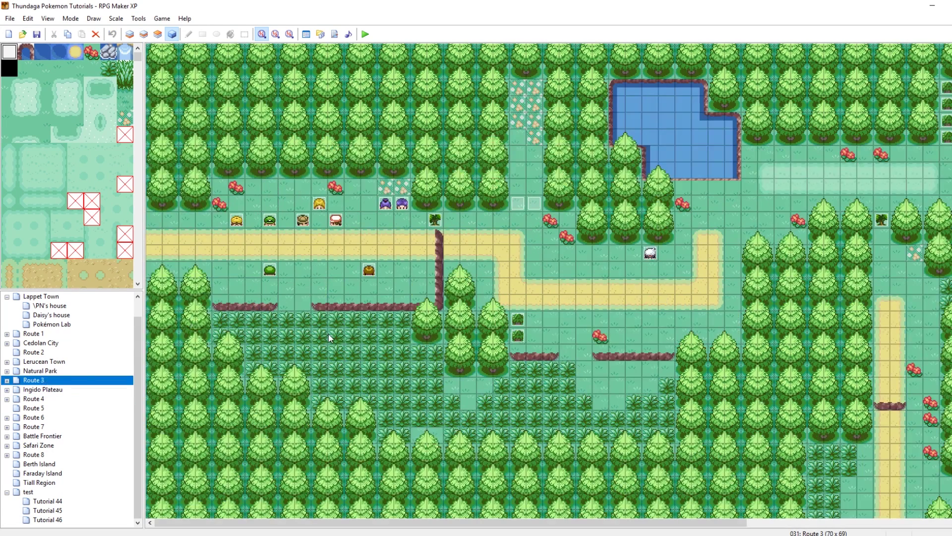
double_click(516, 205)
scroll(568, 347, down, 10)
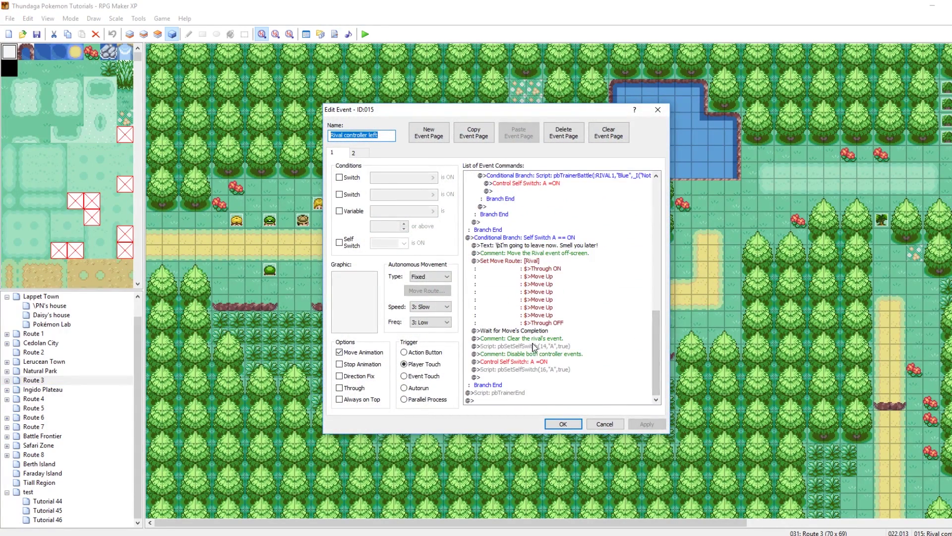
click(555, 378)
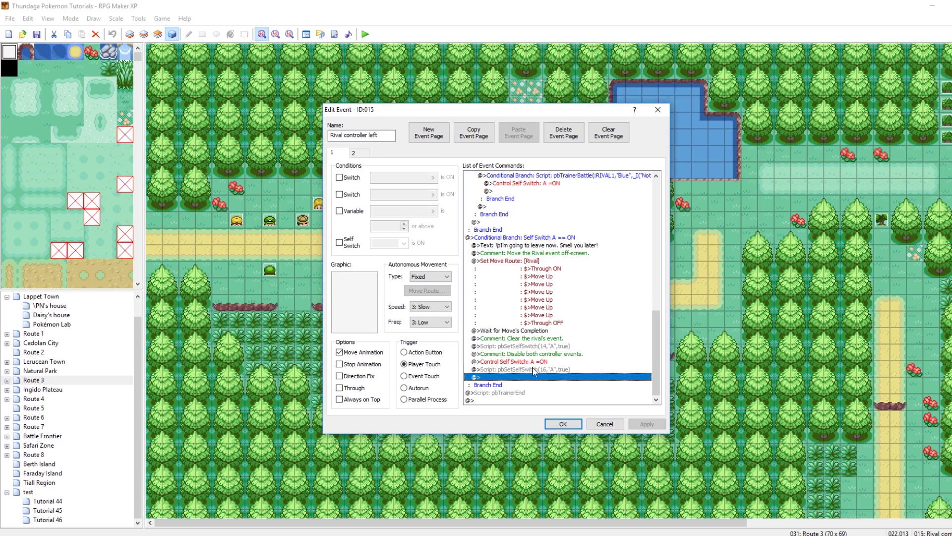
click(534, 370)
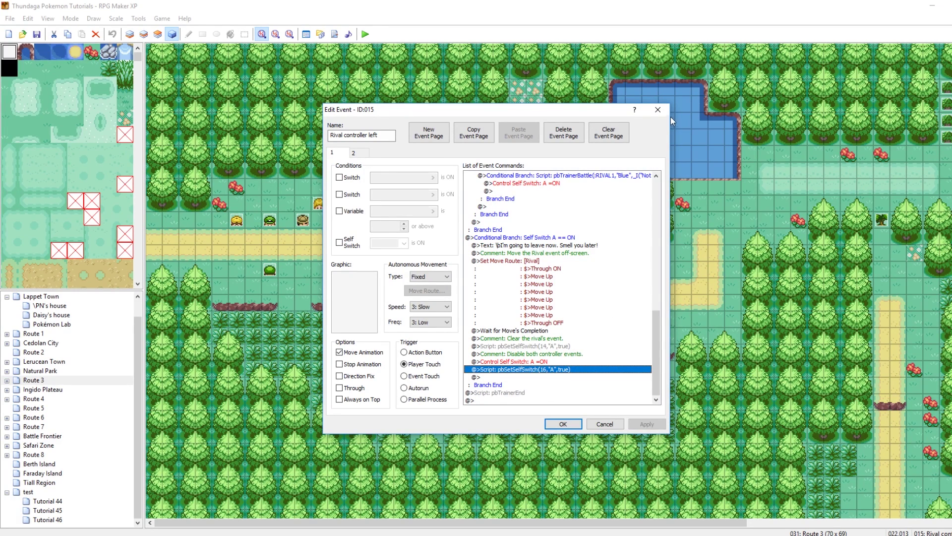
click(658, 109)
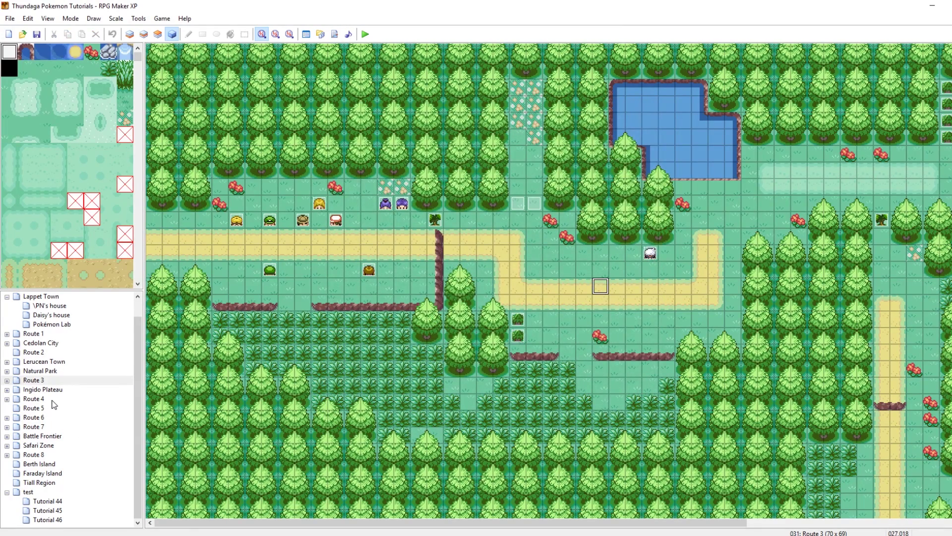
Examine both pages of the Trainer(2) event on the Tutorial 46 map, including the self switch A command and condition
click(58, 519)
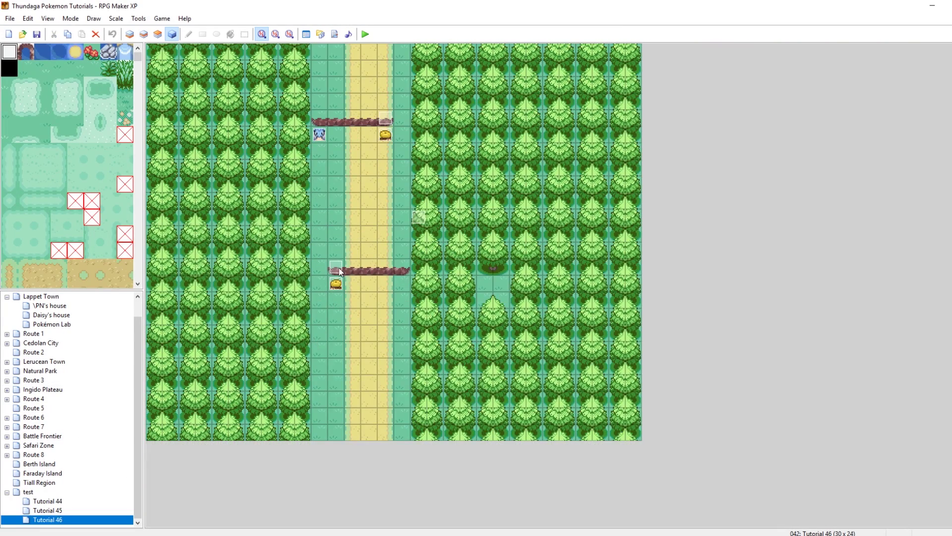
double_click(336, 284)
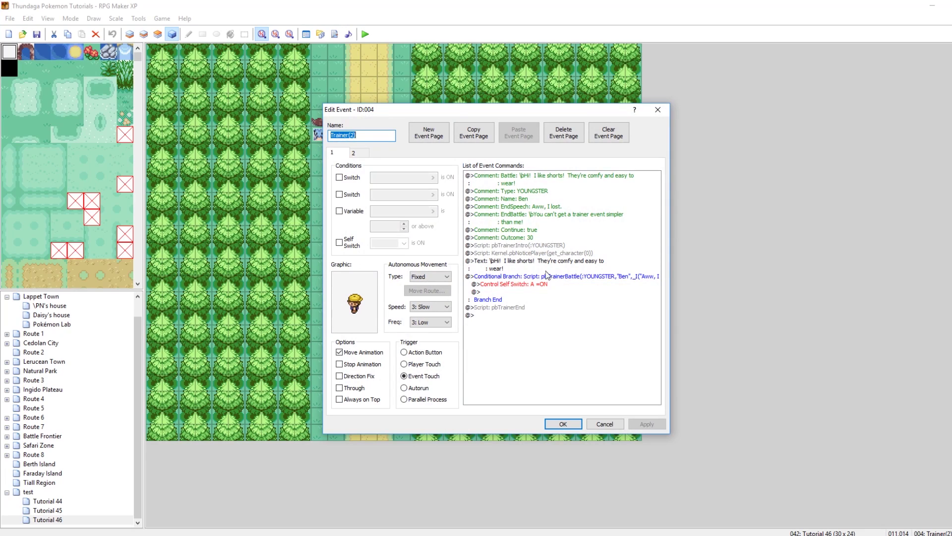
click(537, 286)
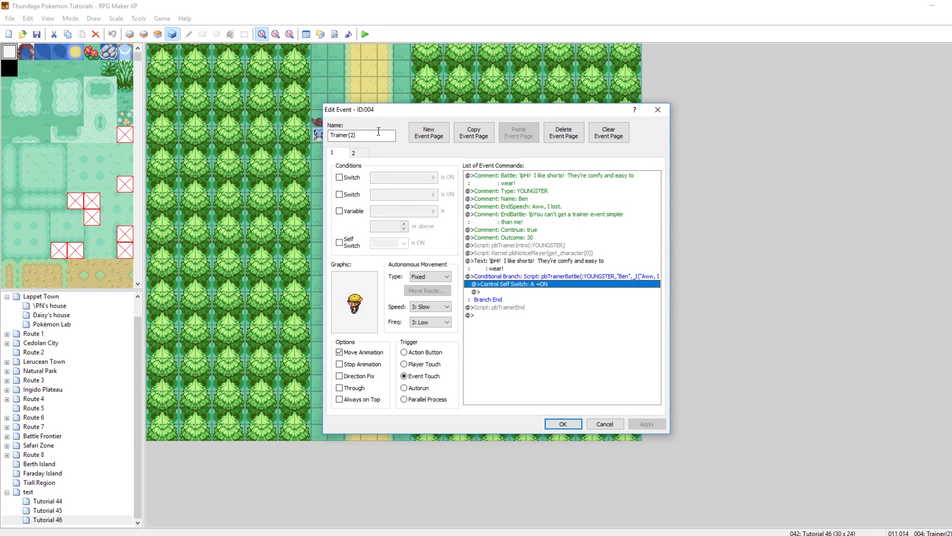
click(361, 154)
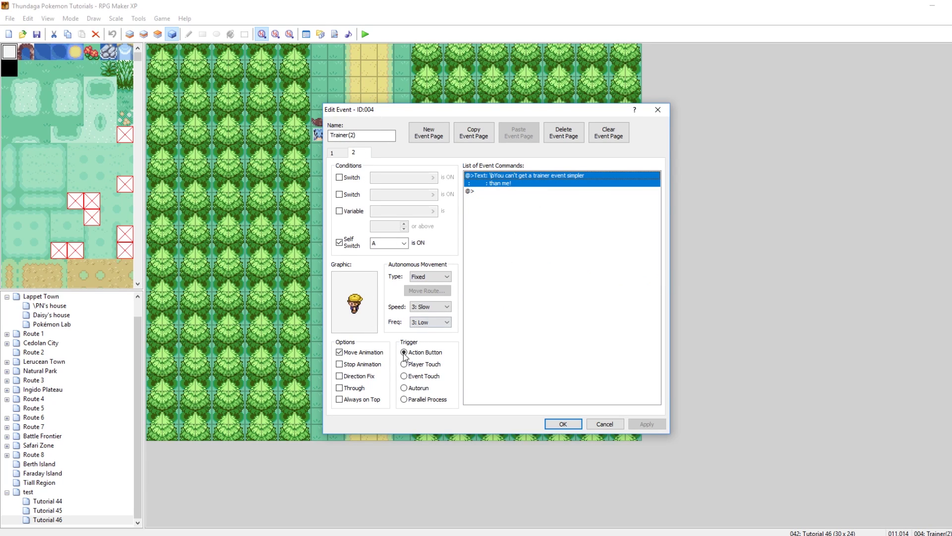
click(504, 192)
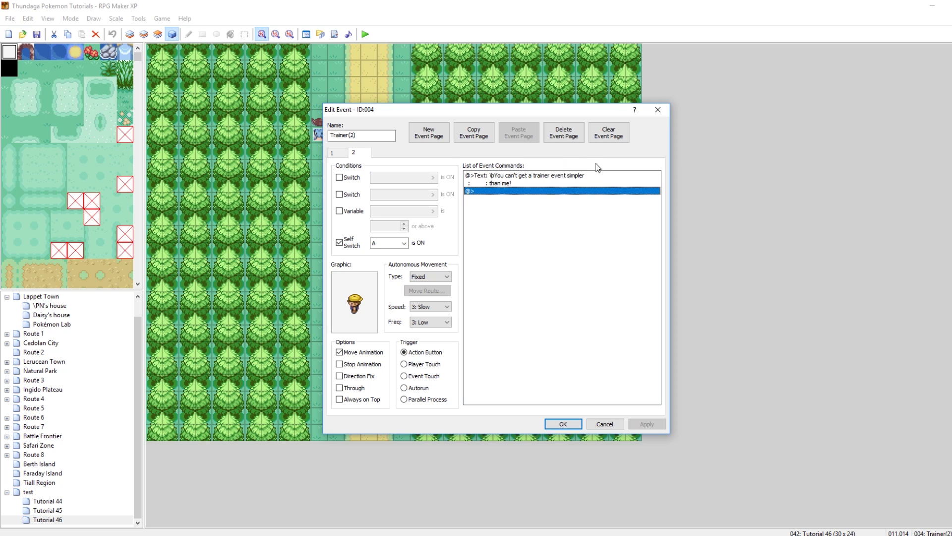
click(657, 109)
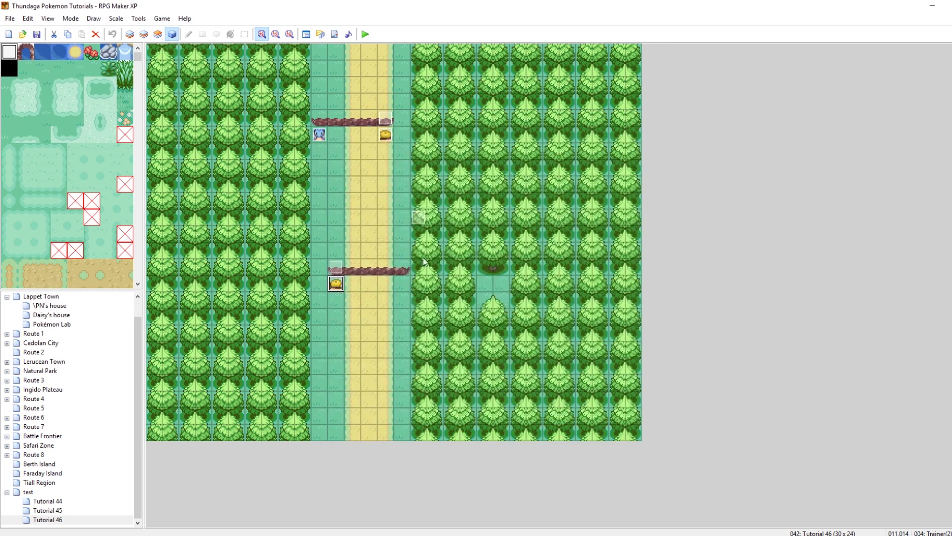
Delete the pbSetSelfSwitch(4,"A",true) script from the Else case of autorun event EV006 and apply the change
double_click(339, 268)
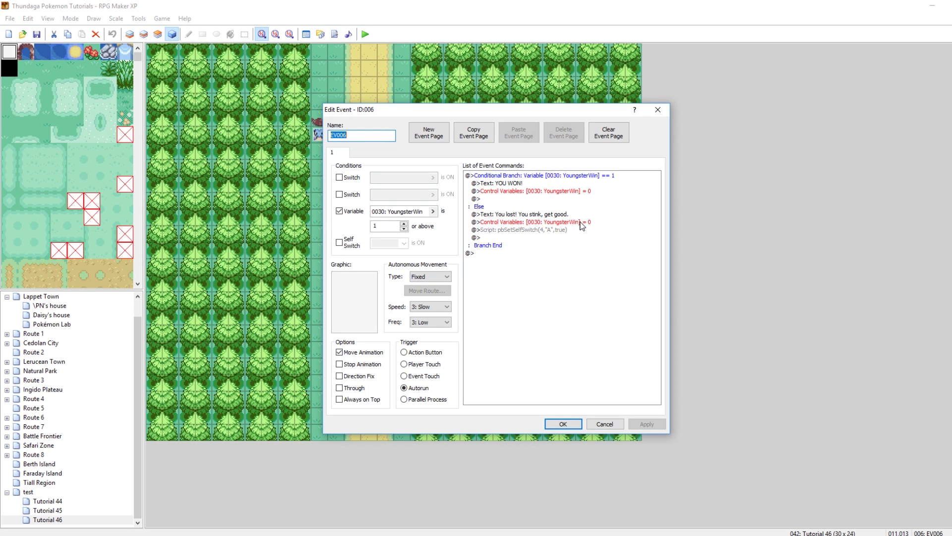
click(538, 229)
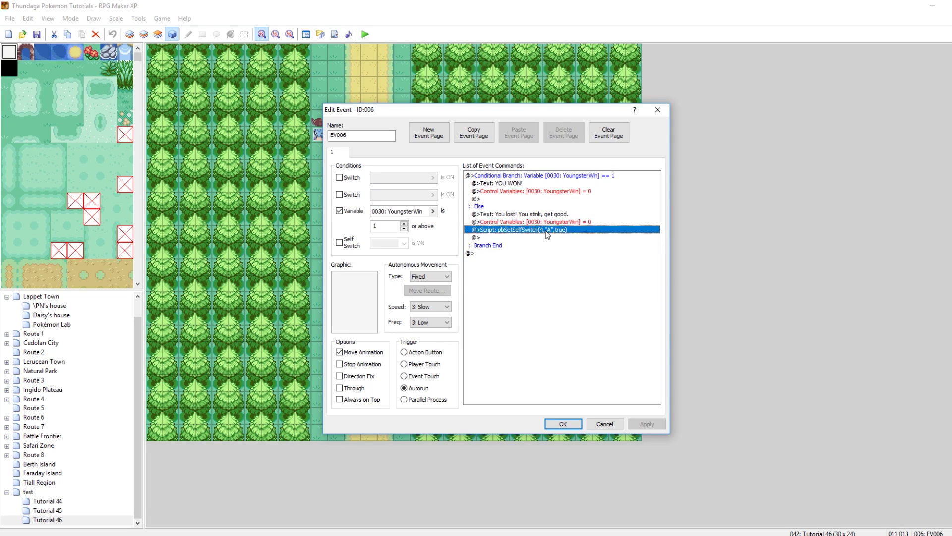
key(Delete)
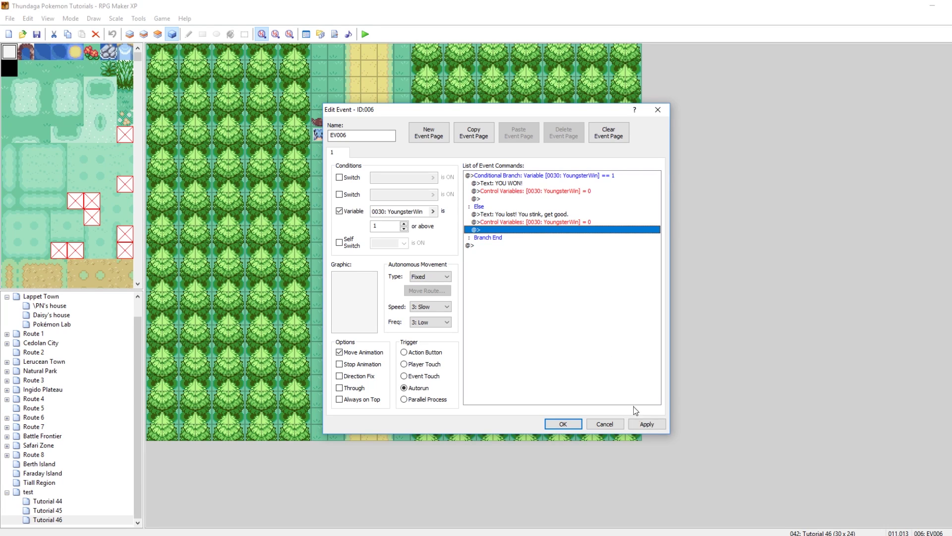
click(647, 424)
Add a Set Move Route command moving the player down once after YoungsterWin = 0 in the Else case, and save the event
click(528, 219)
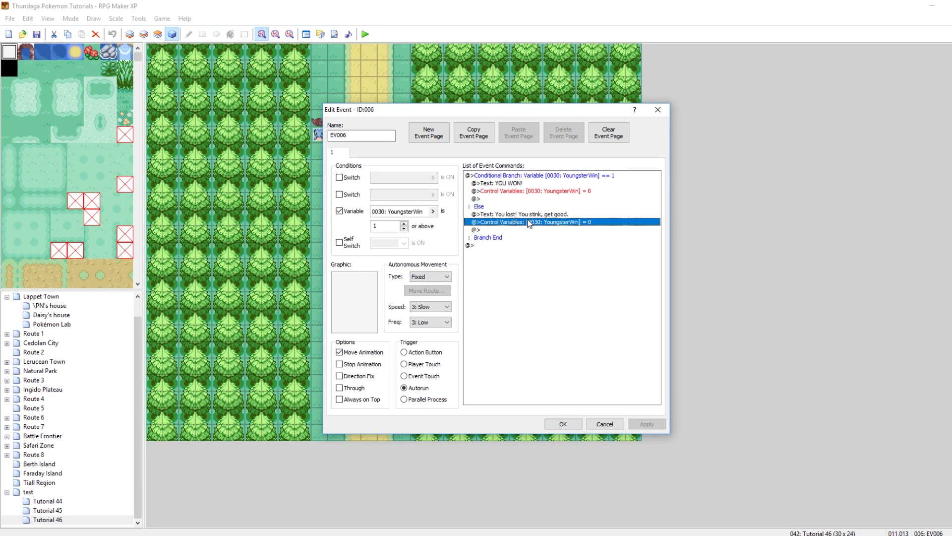
click(515, 230)
right_click(516, 229)
click(531, 235)
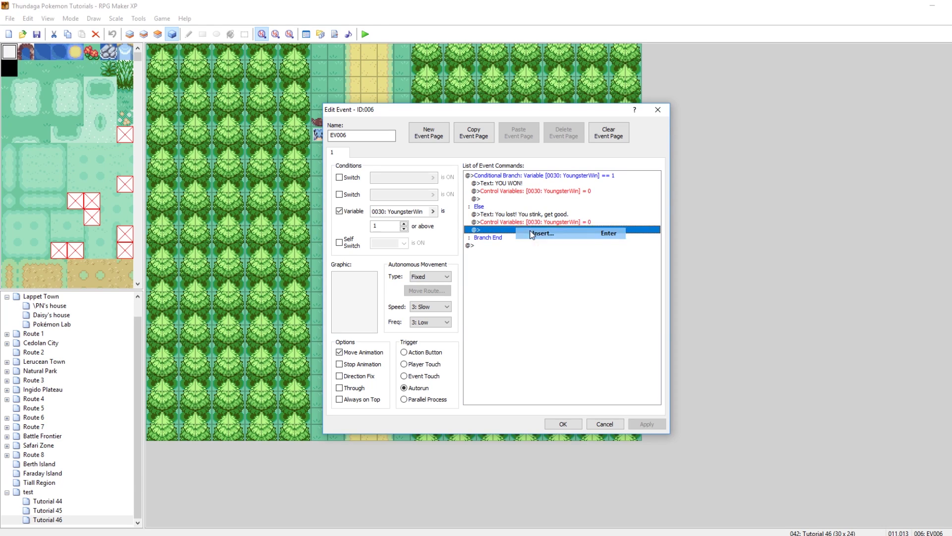
click(505, 191)
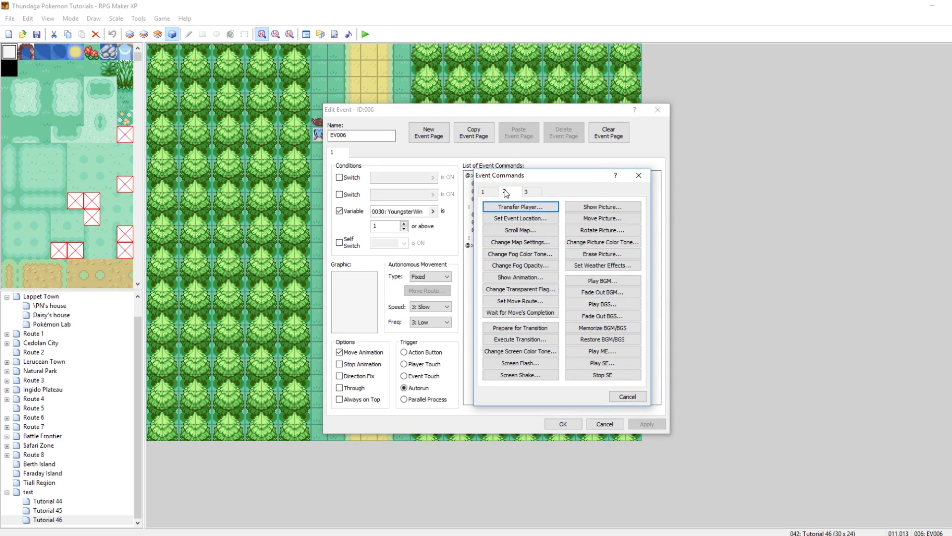
click(521, 302)
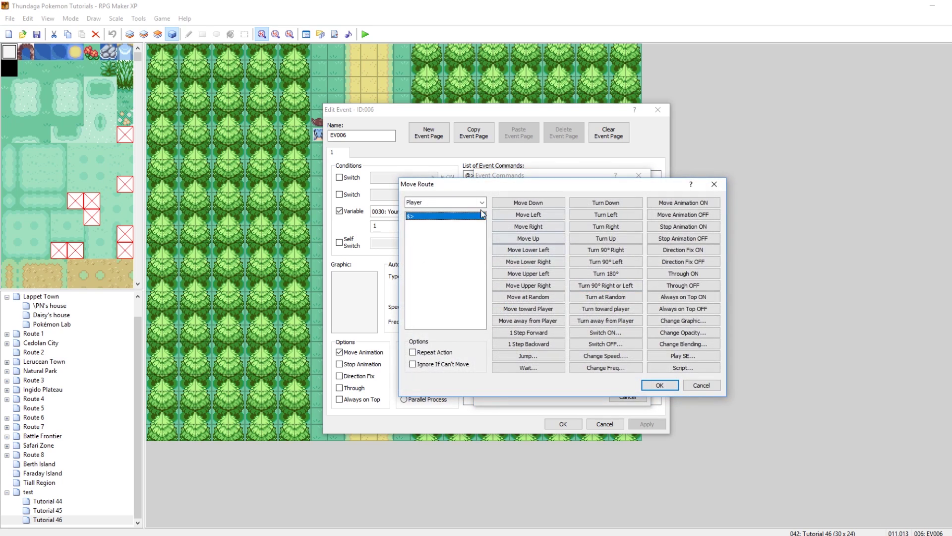
click(534, 205)
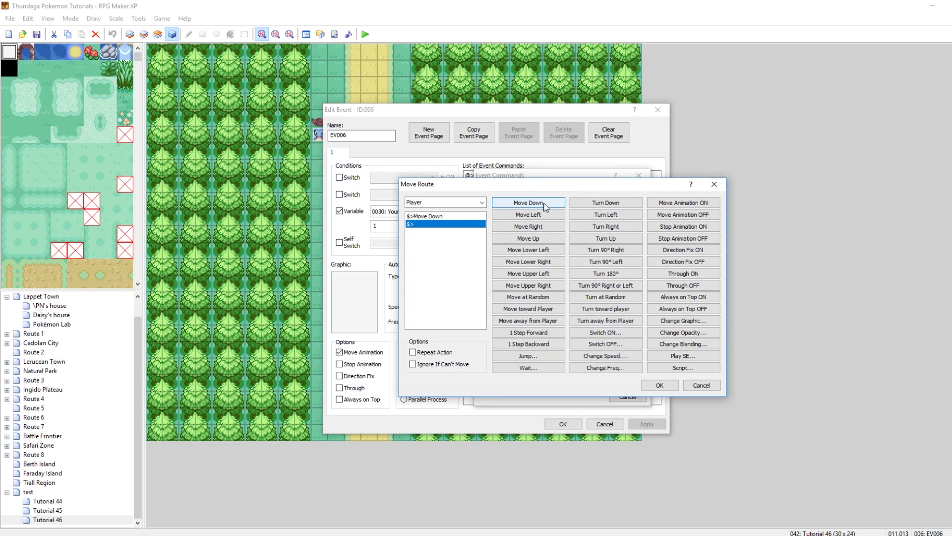
click(658, 385)
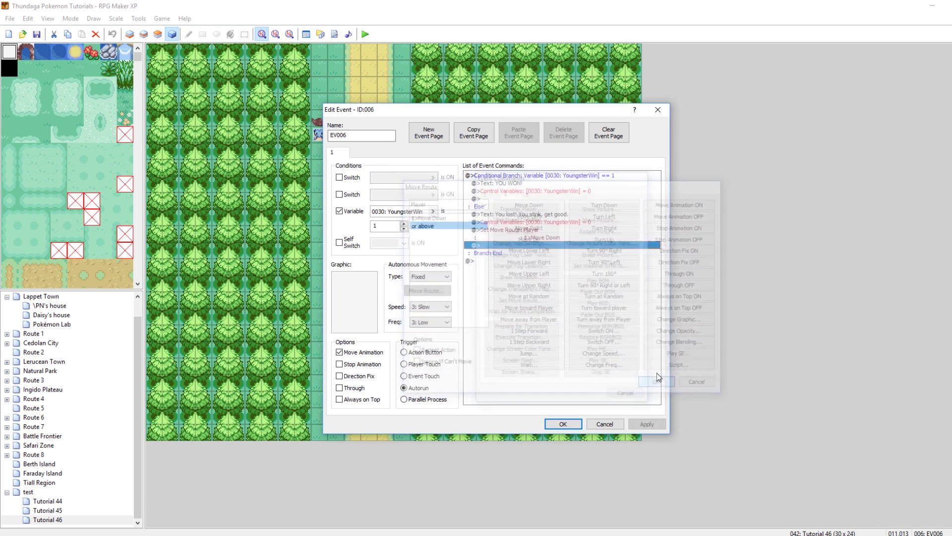
click(563, 423)
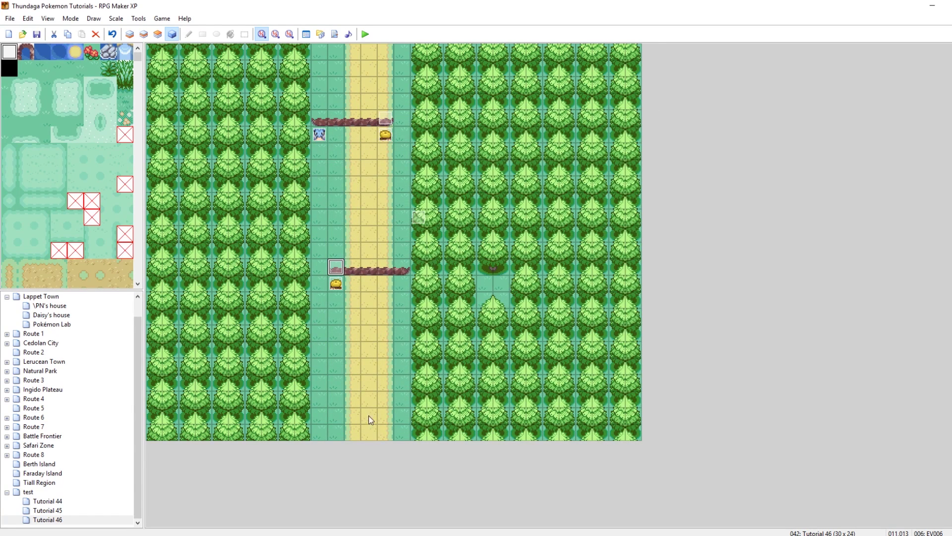
Start a playtest, continue the saved Tutorial 46 game, and walk the player down the path past the lower trainer
click(355, 338)
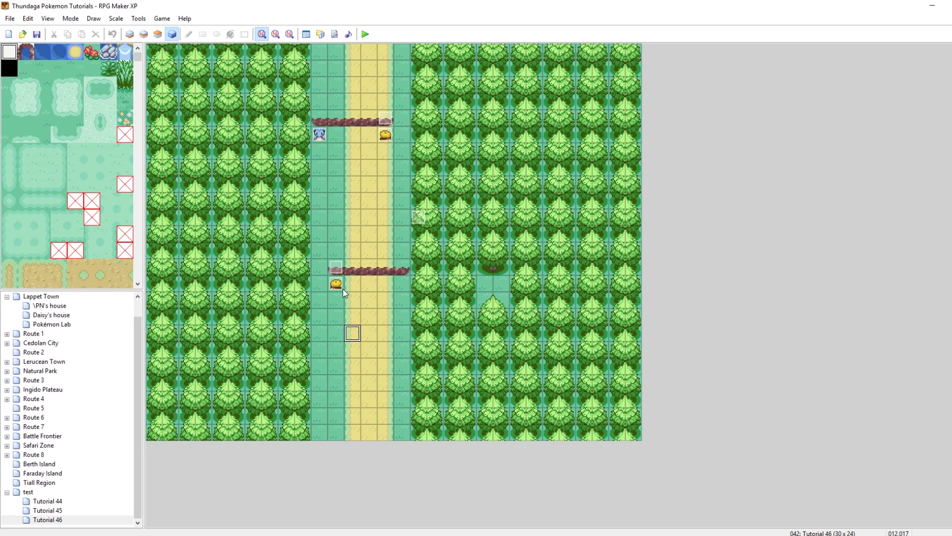
click(365, 34)
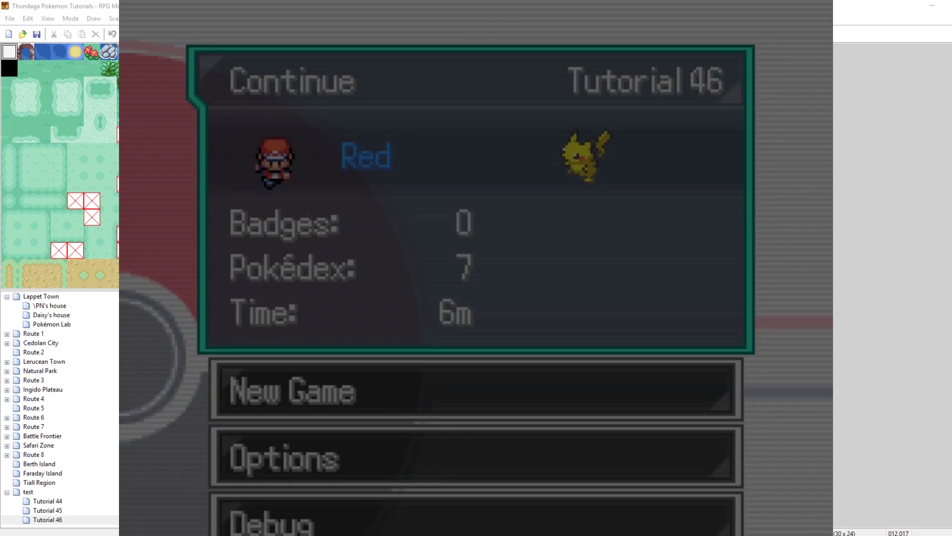
key(Return)
key(Right)
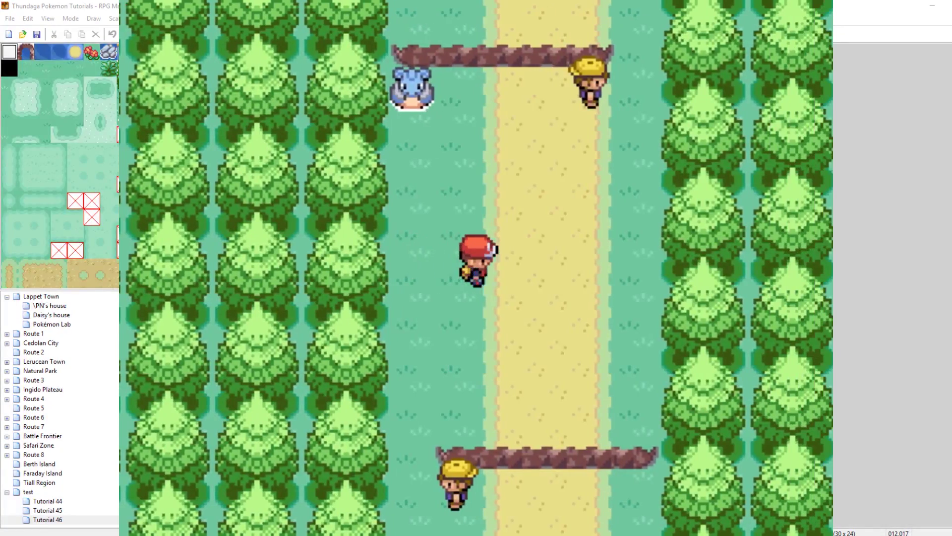
key(Down)
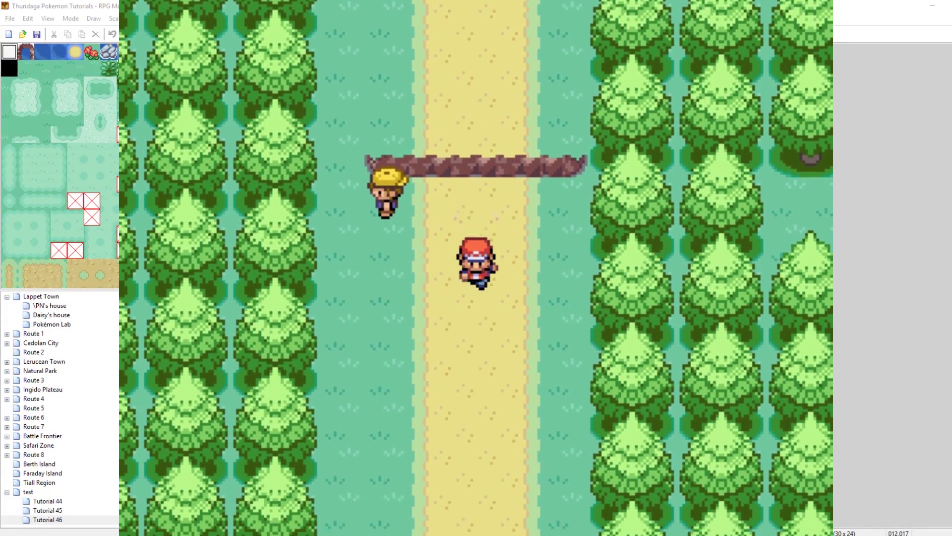
Check Pikachu's HP in the party and its summary page, and return to the map
key(Escape)
key(Return)
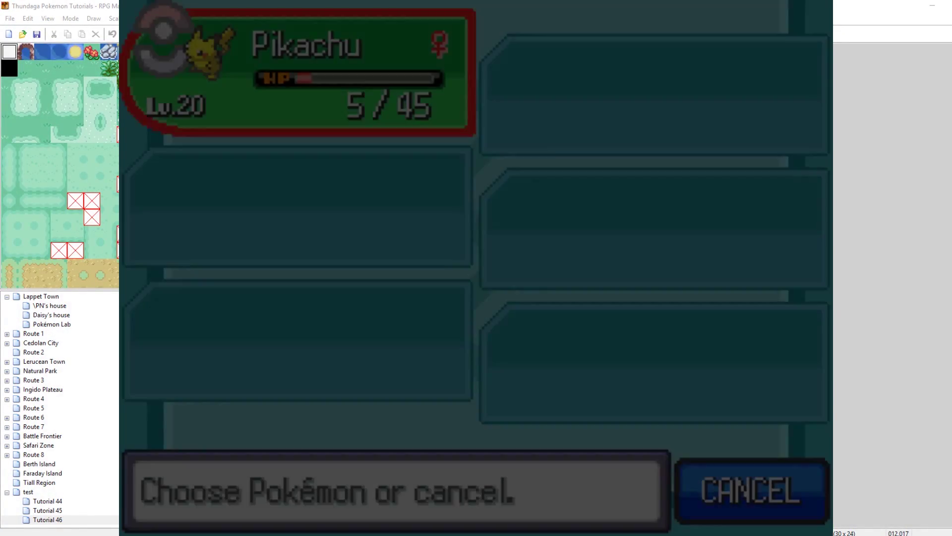
key(Return)
key(Return)
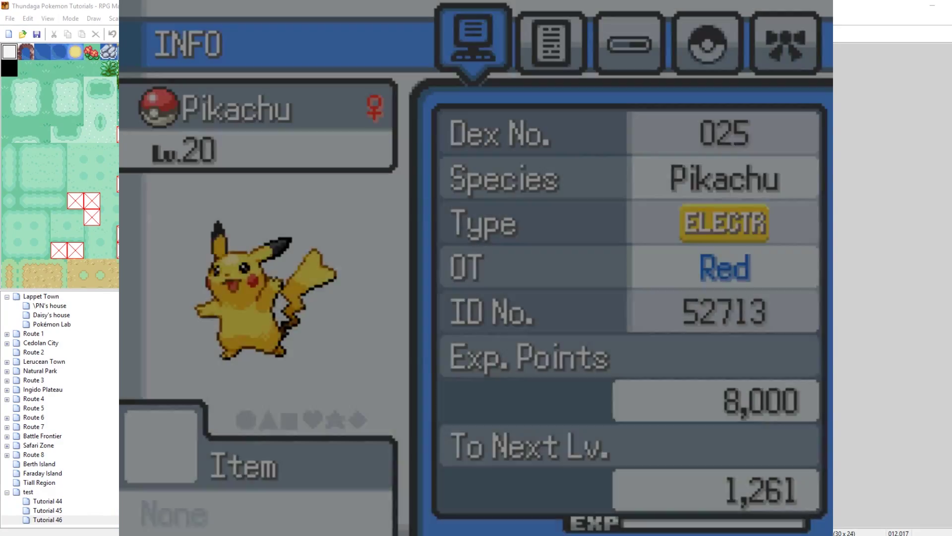
key(Escape)
key(Escape)
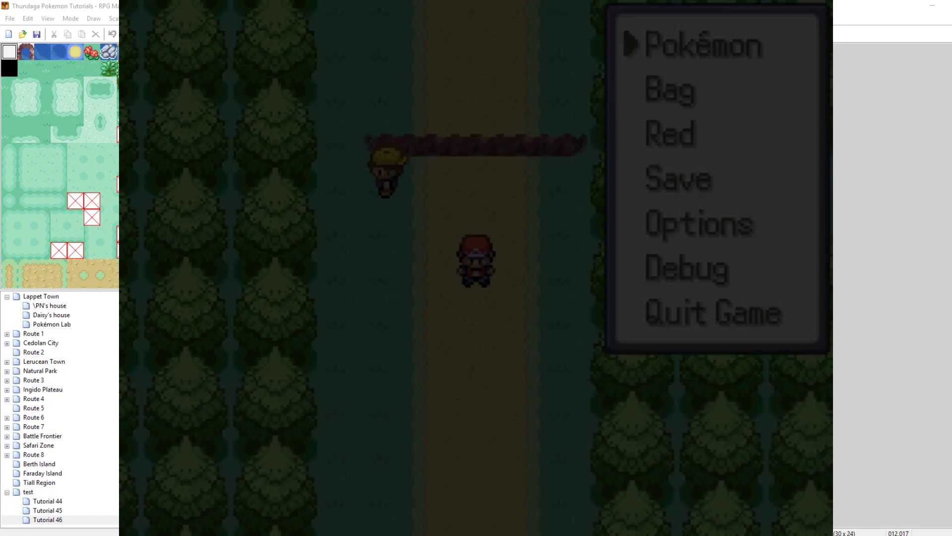
key(Escape)
Save the game with the player standing on the path below the lower trainer
key(Escape)
key(Down)
key(Down)
key(Down)
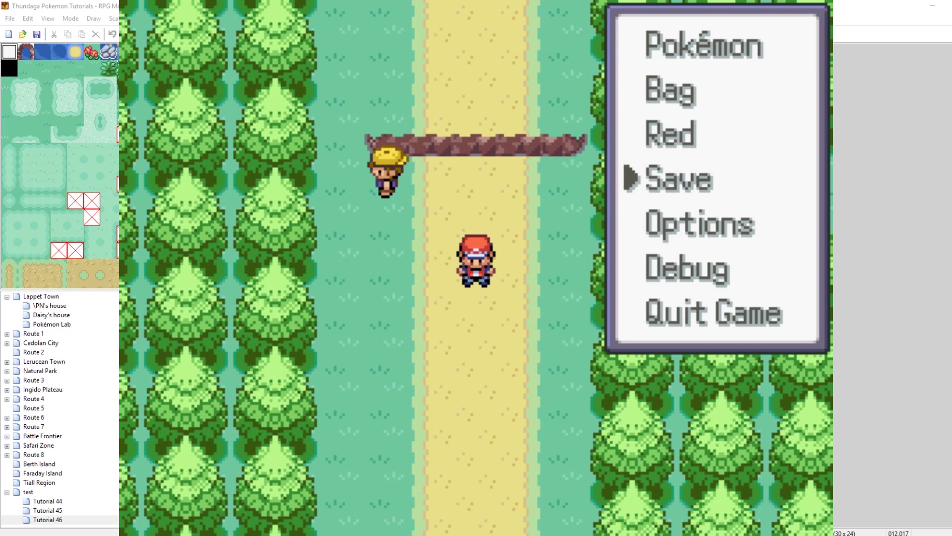
key(Return)
key(Return)
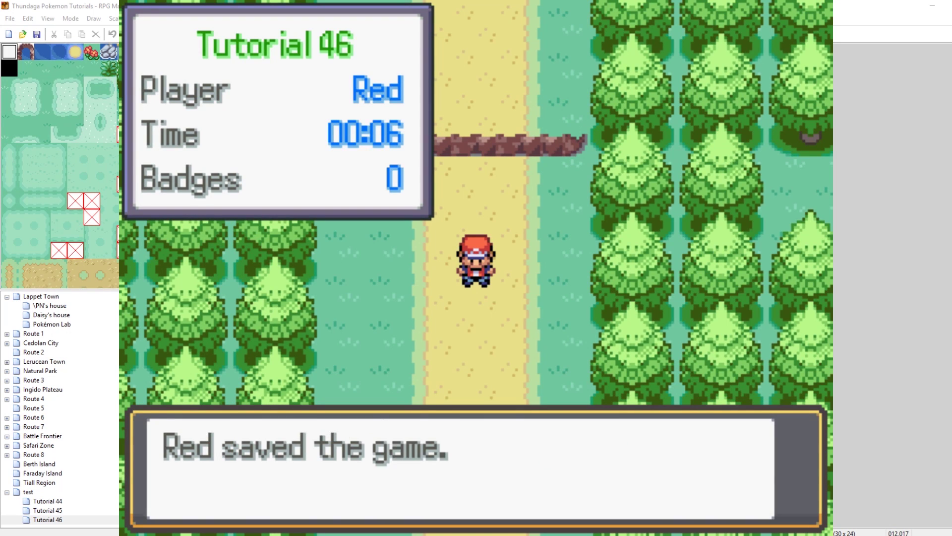
key(Return)
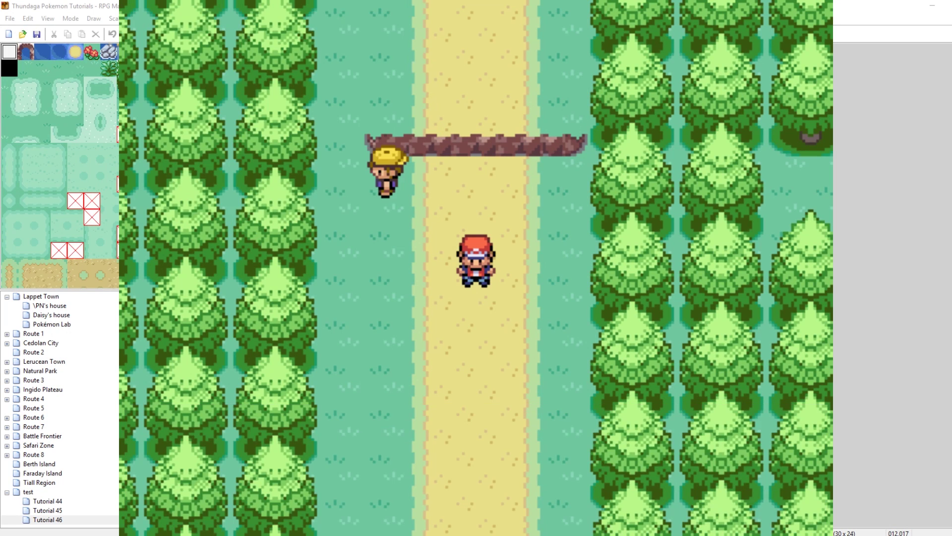
Walk the player up beside the lower trainer and start the trainer battle
key(Left)
key(Up)
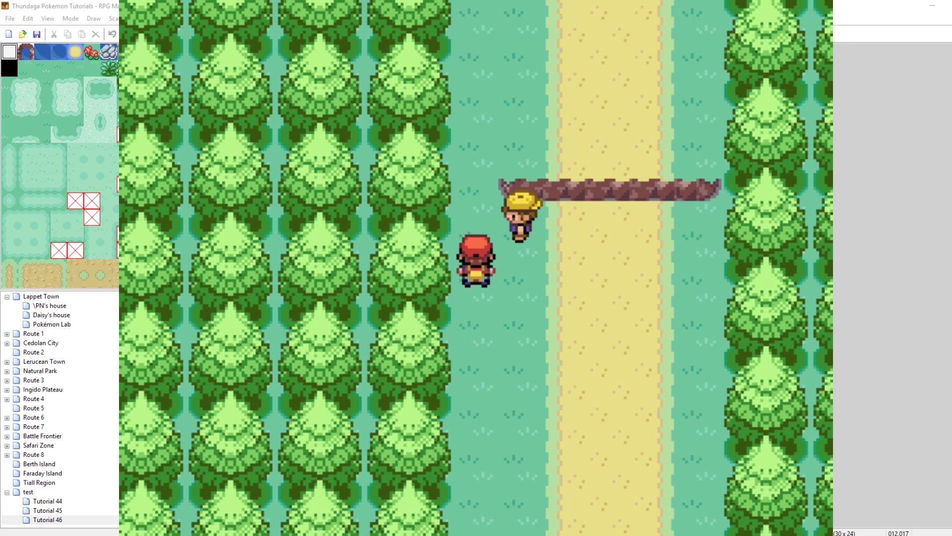
key(Up)
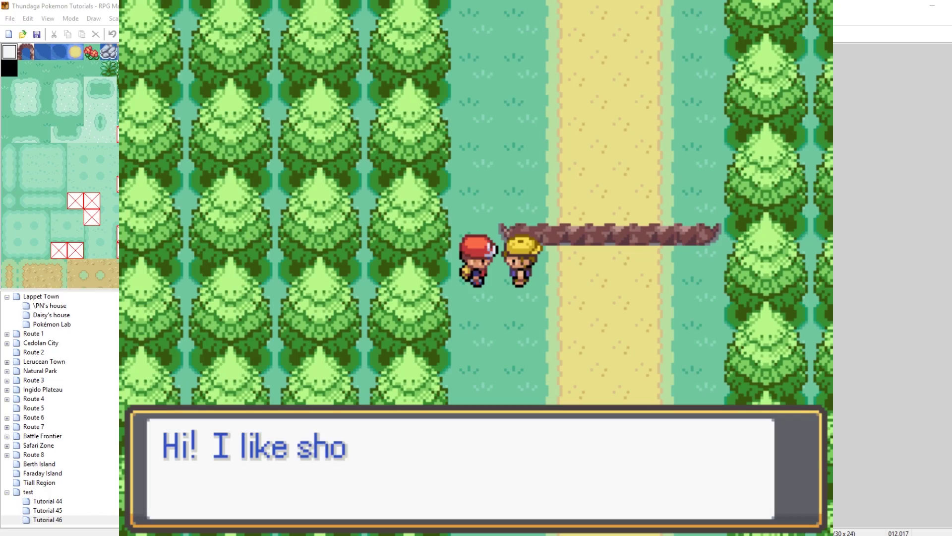
key(Return)
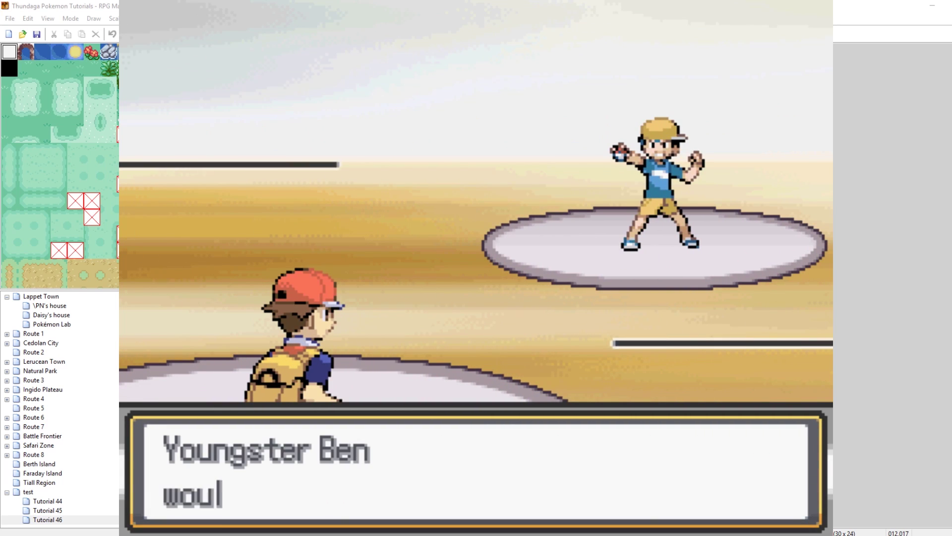
key(Return)
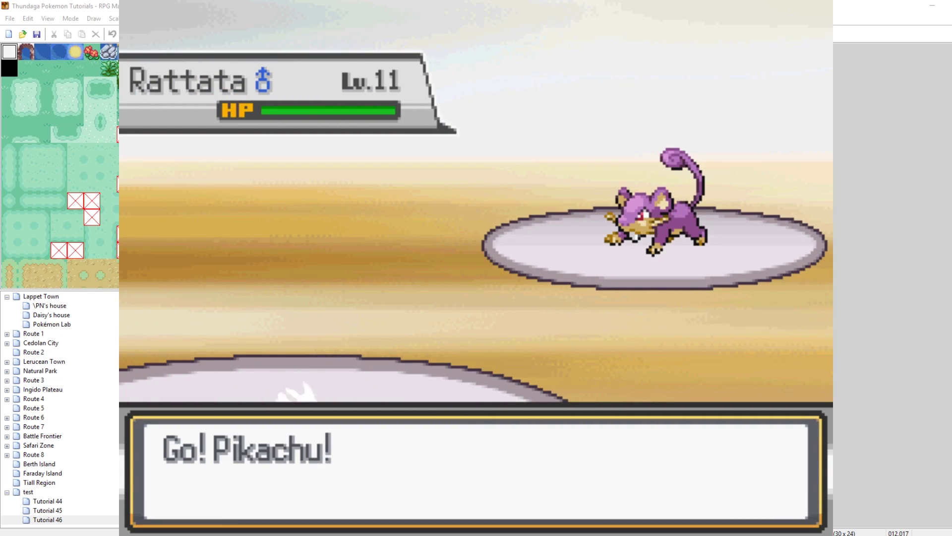
Play the battle through to a loss and advance the messages until the autorun event ends
key(Return)
key(Return)
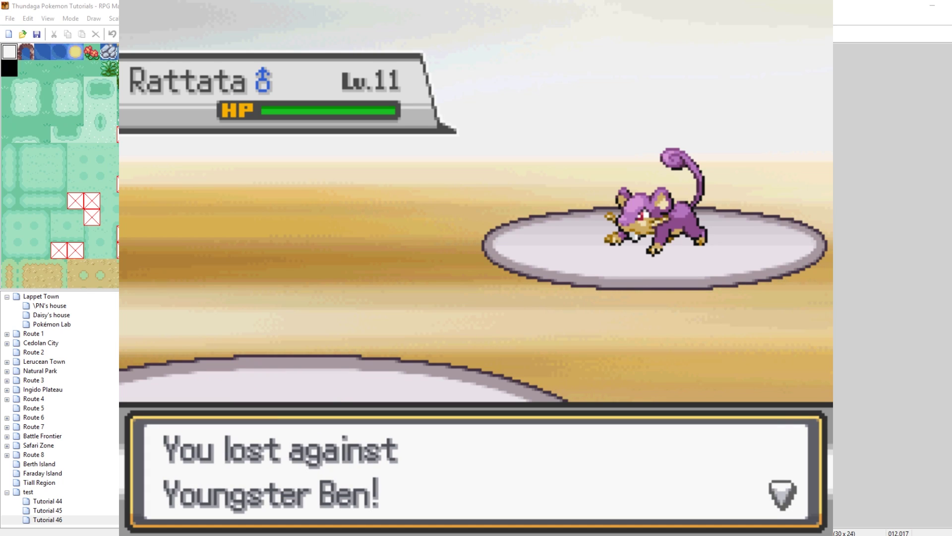
key(Return)
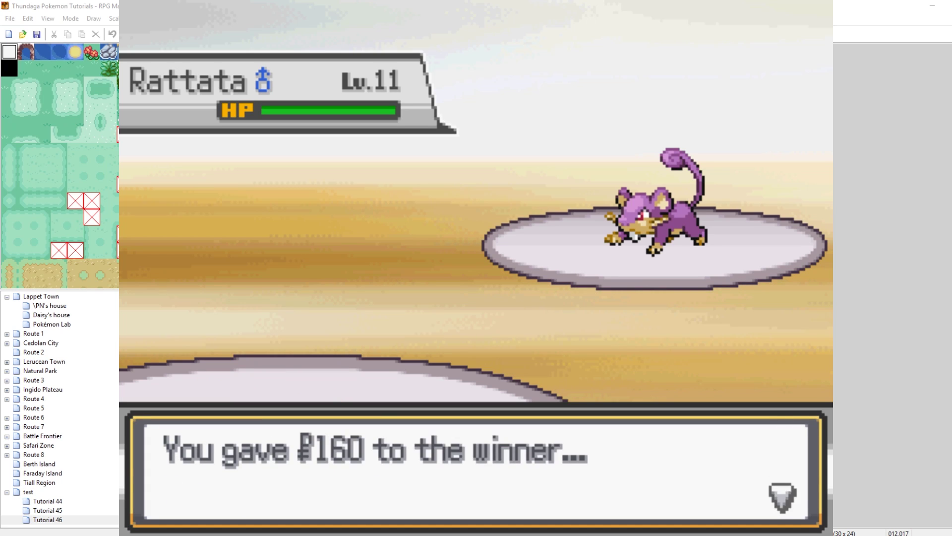
key(Return)
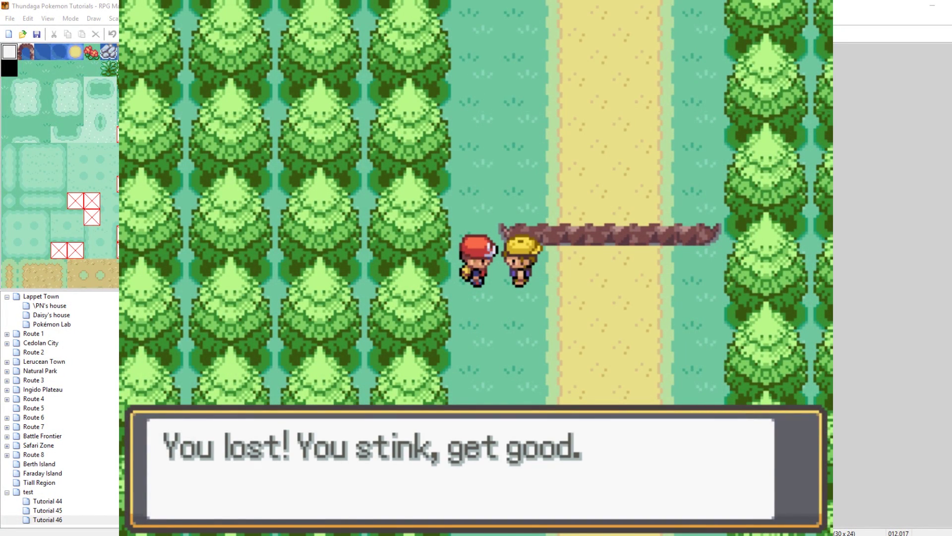
key(Return)
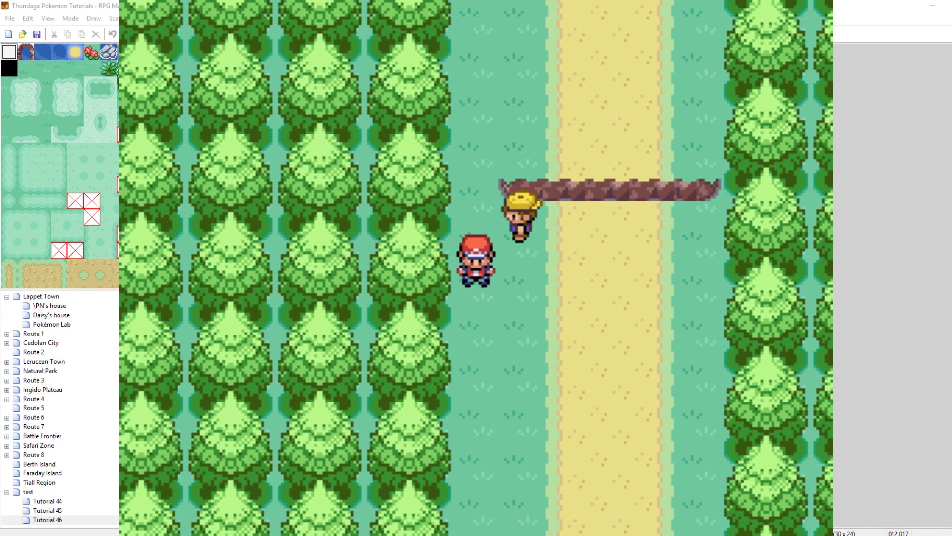
Check Pikachu's HP in the party screen after the loss and return to the map
key(Escape)
key(Up)
key(Up)
key(Up)
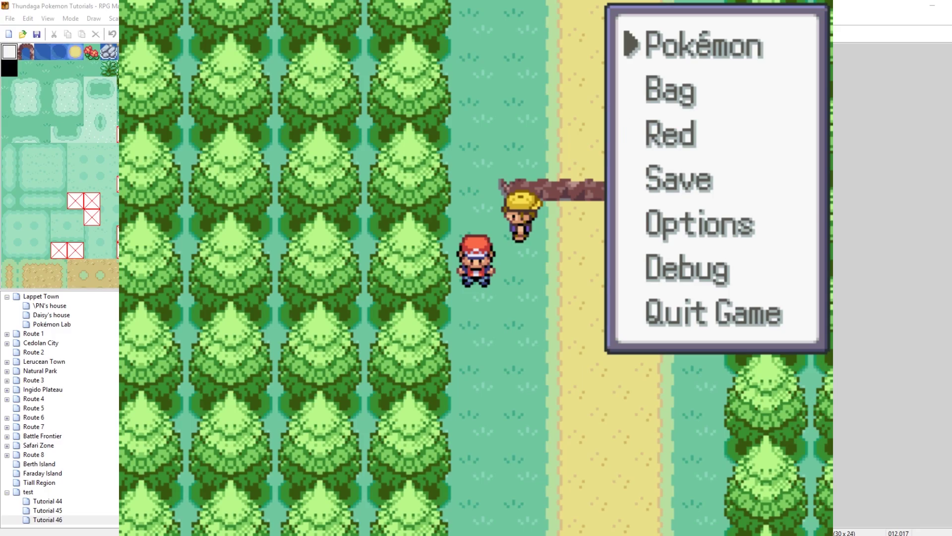
key(Return)
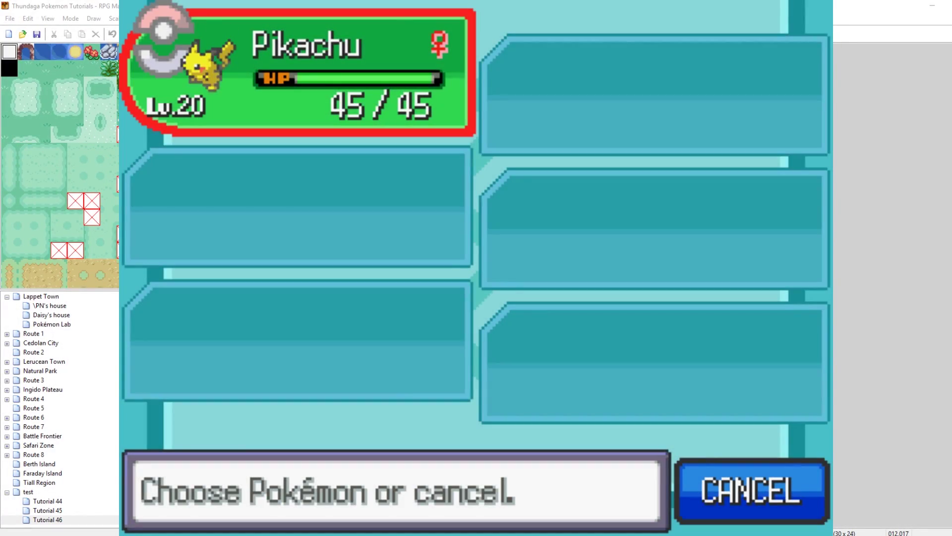
key(Escape)
key(Escape)
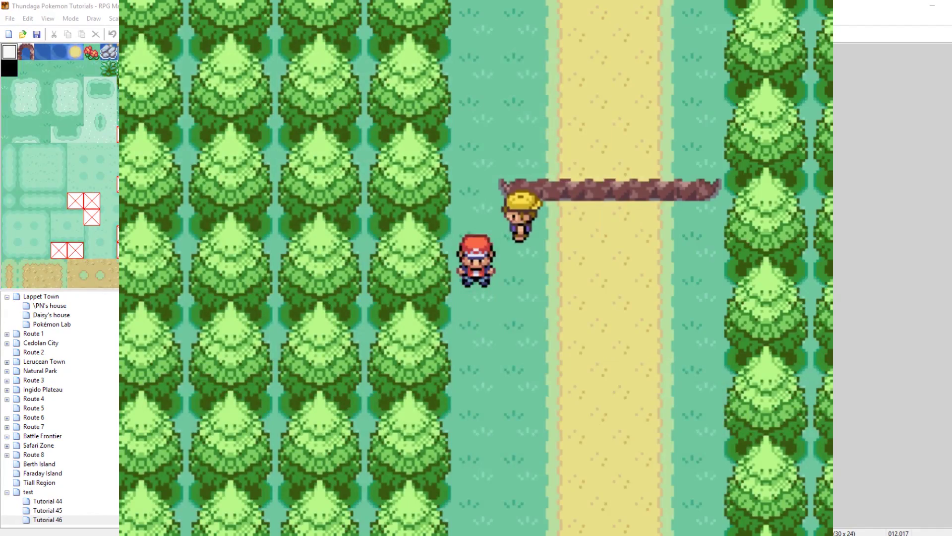
Walk the player up beside the lower trainer and advance the intro messages to the battle's command choice
key(Up)
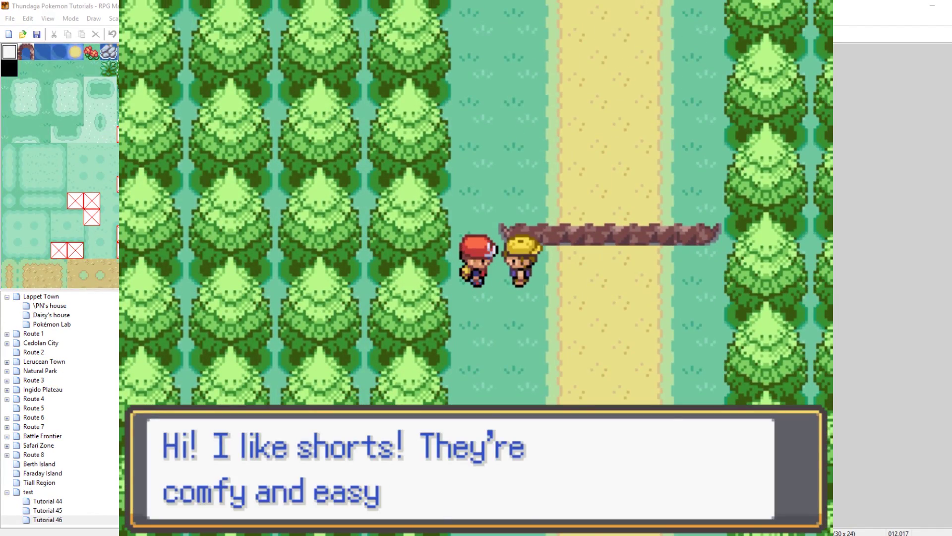
key(Return)
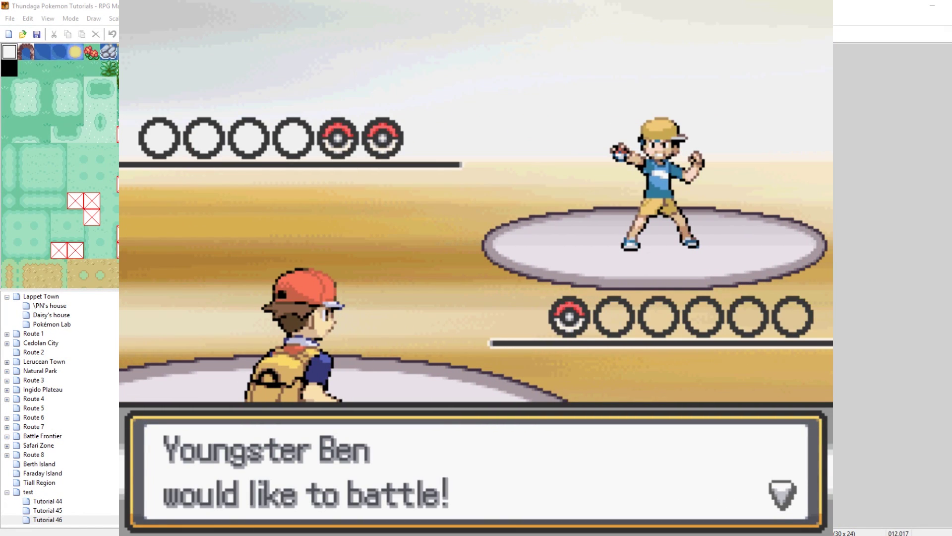
key(Return)
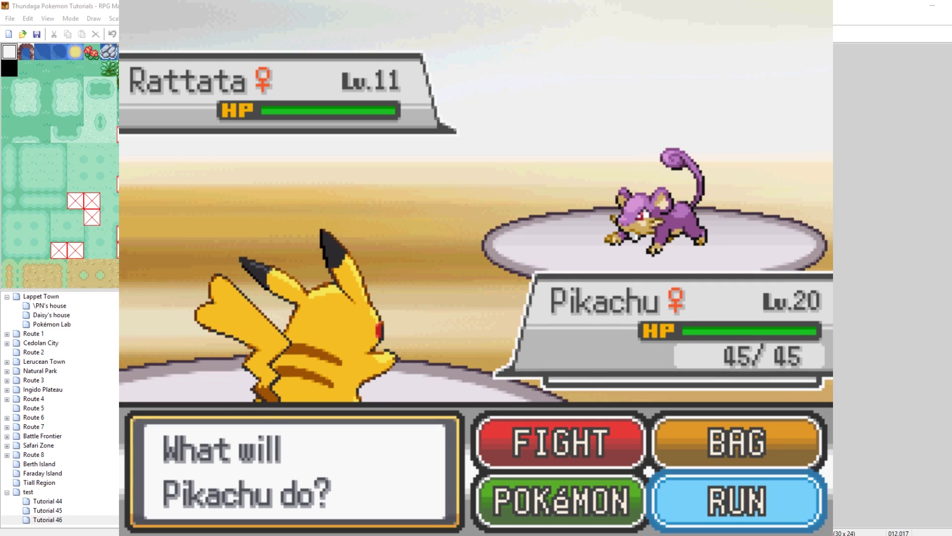
End the battle with Run, treat it as a win, and advance the messages back to the map
key(Return)
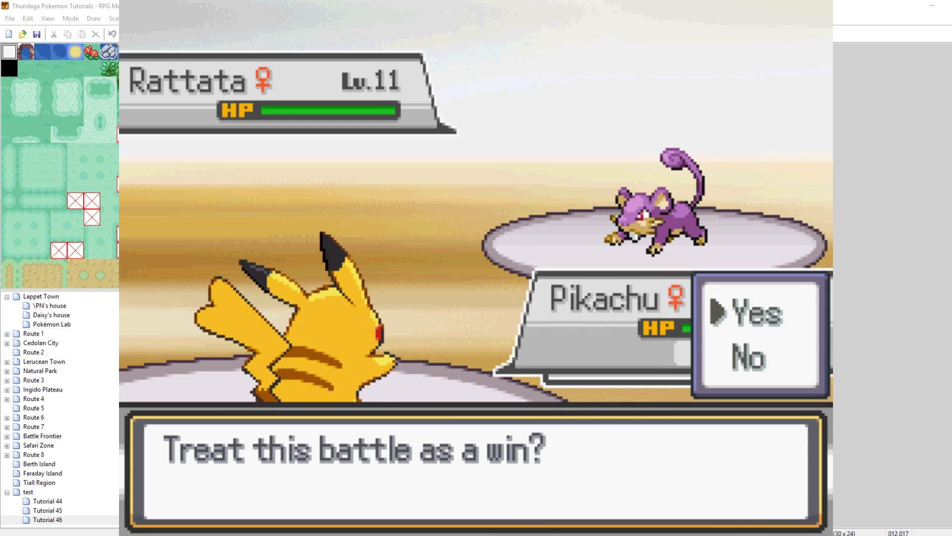
key(Return)
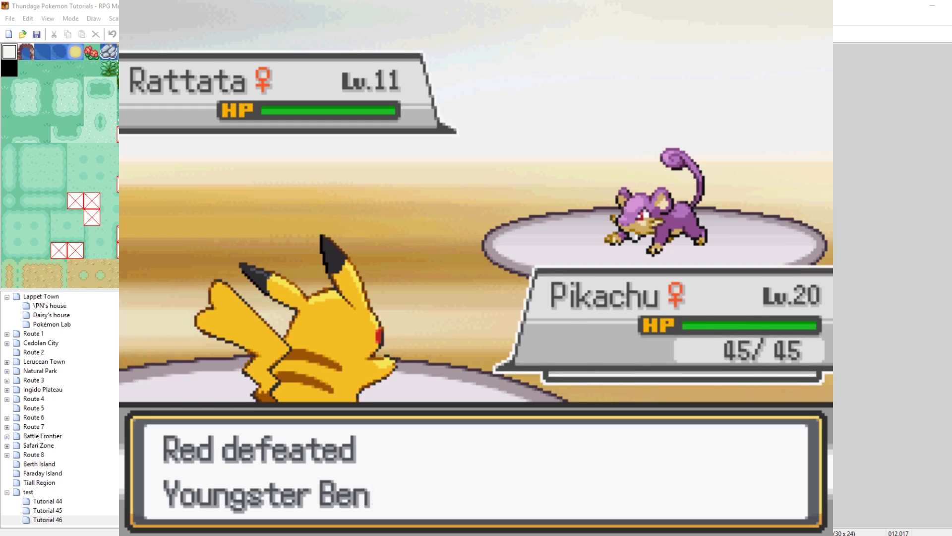
key(Return)
key(Return)
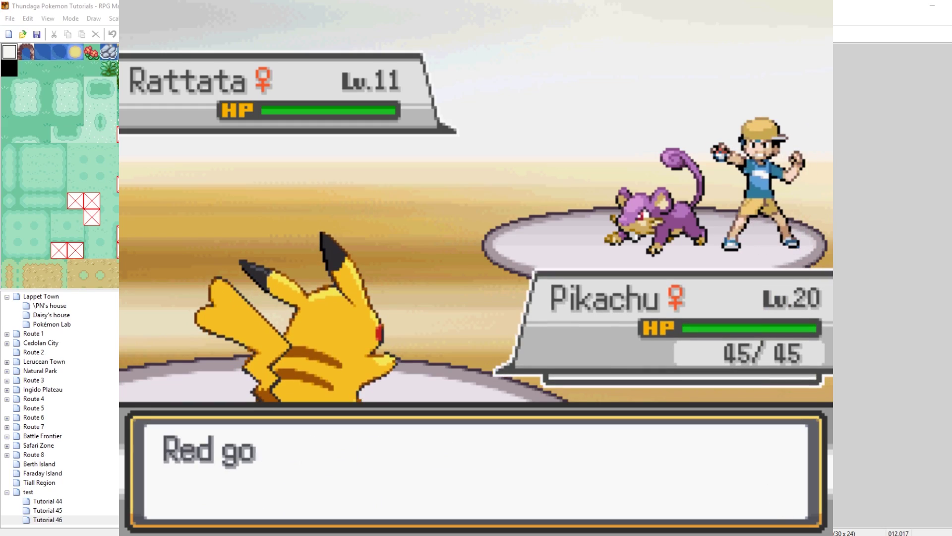
key(Return)
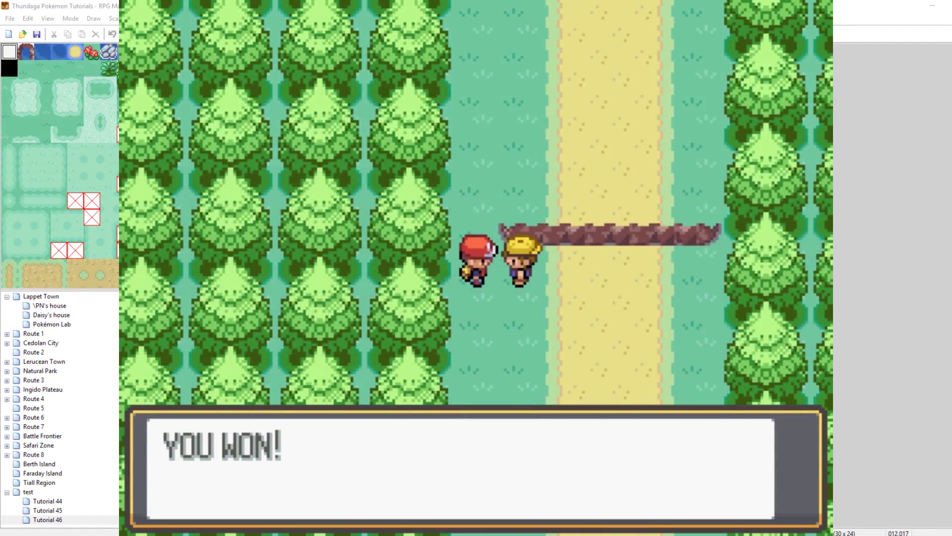
key(Return)
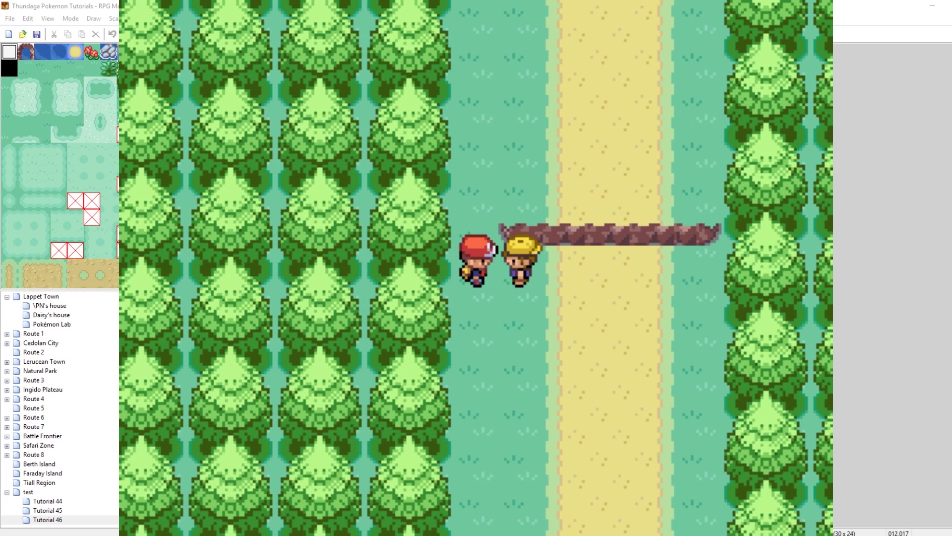
Walk the player around the lower trainer and up the path to below the upper trainer
key(Left)
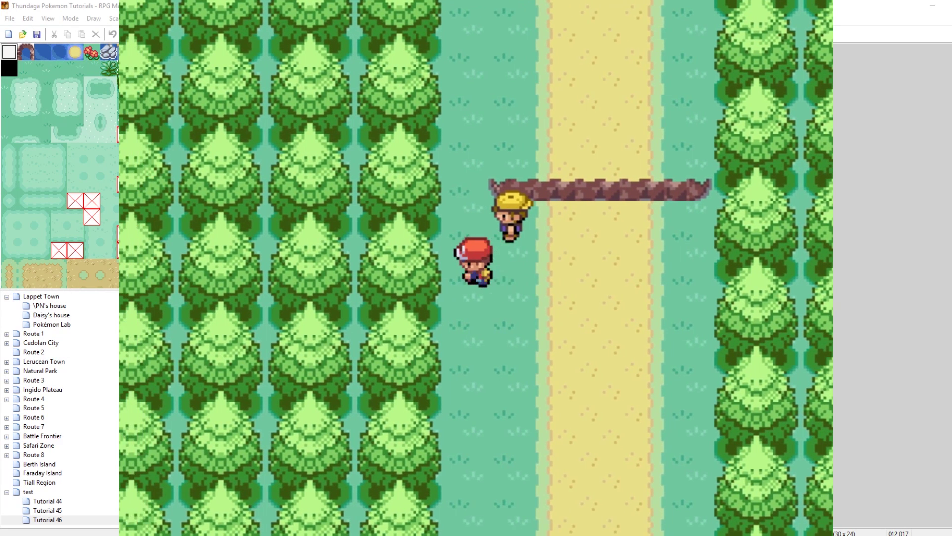
key(Up)
key(Up)
key(Up)
key(Up)
key(Right)
key(Right)
key(Down)
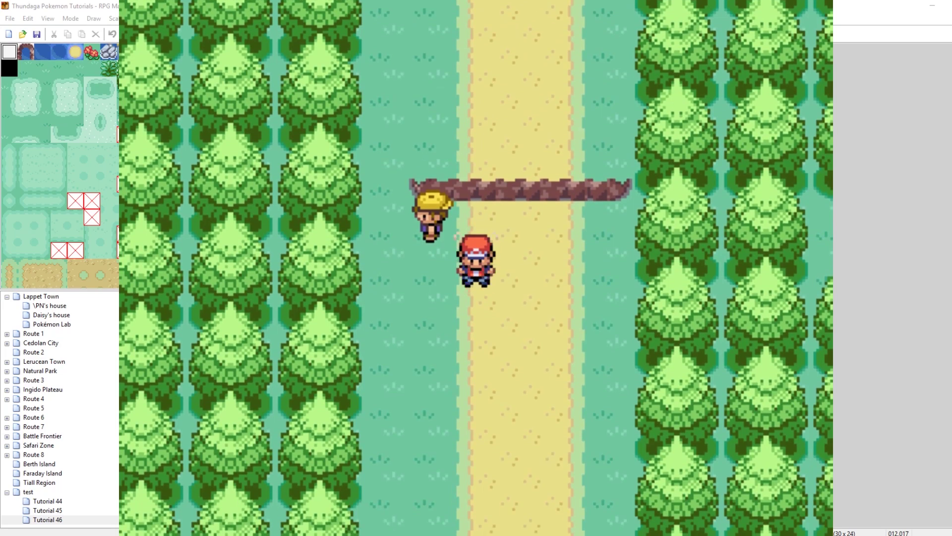
key(Left)
key(Up)
key(Up)
key(Up)
key(Right)
key(Right)
key(Up)
key(Up)
key(Up)
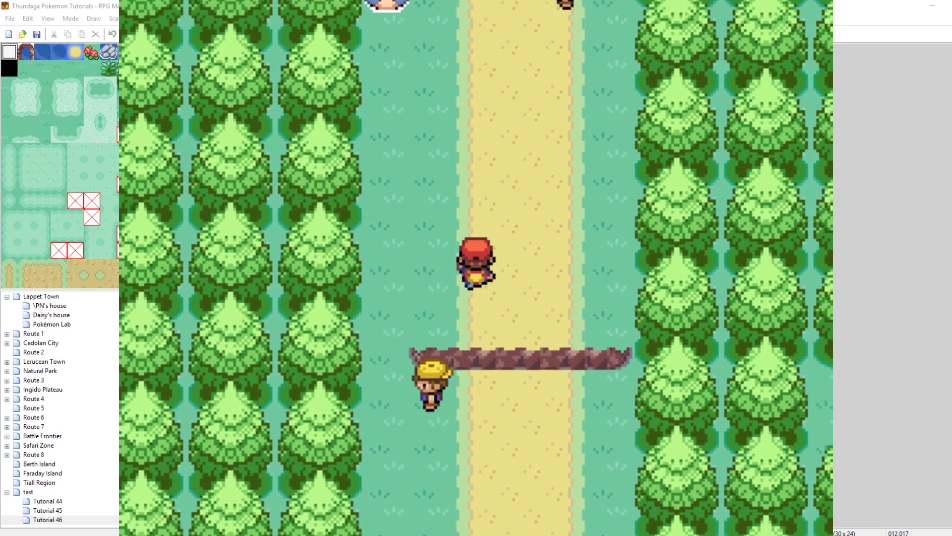
key(Right)
key(Right)
key(Up)
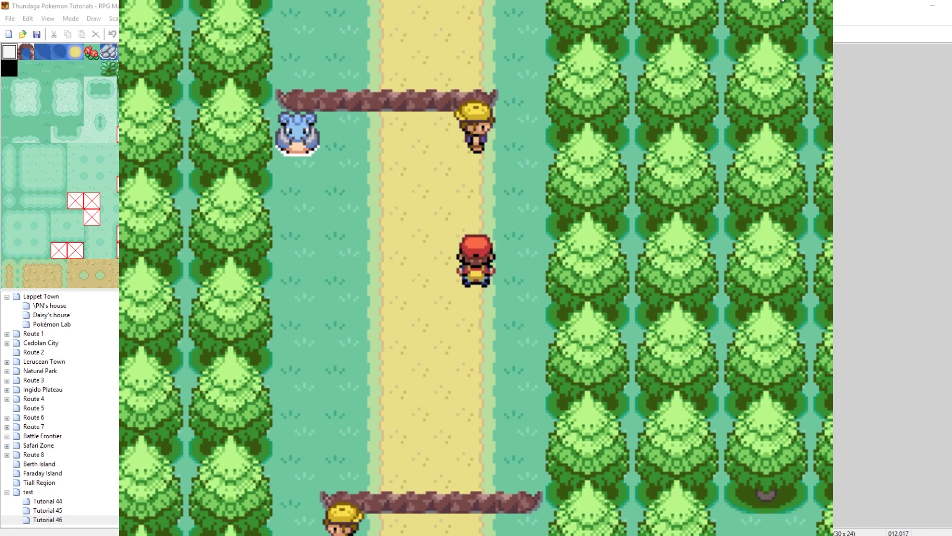
Close the playtest and review the upper trainer event's Battle, Continue and Outcome comments
key(alt+F4)
double_click(385, 132)
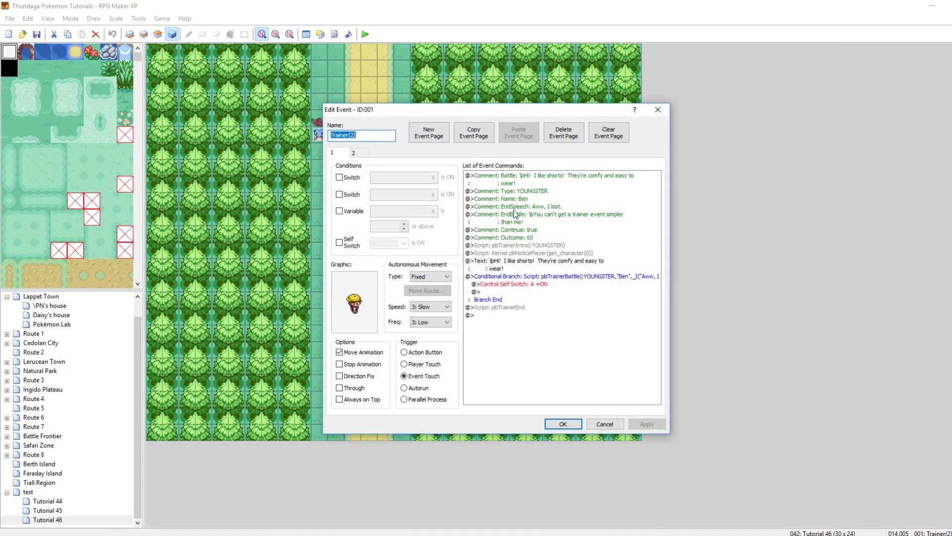
click(534, 238)
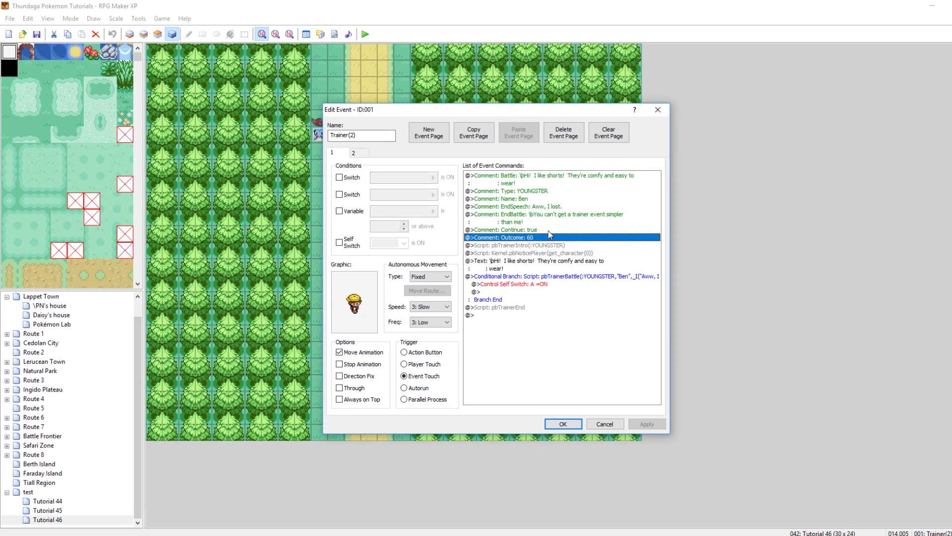
click(549, 176)
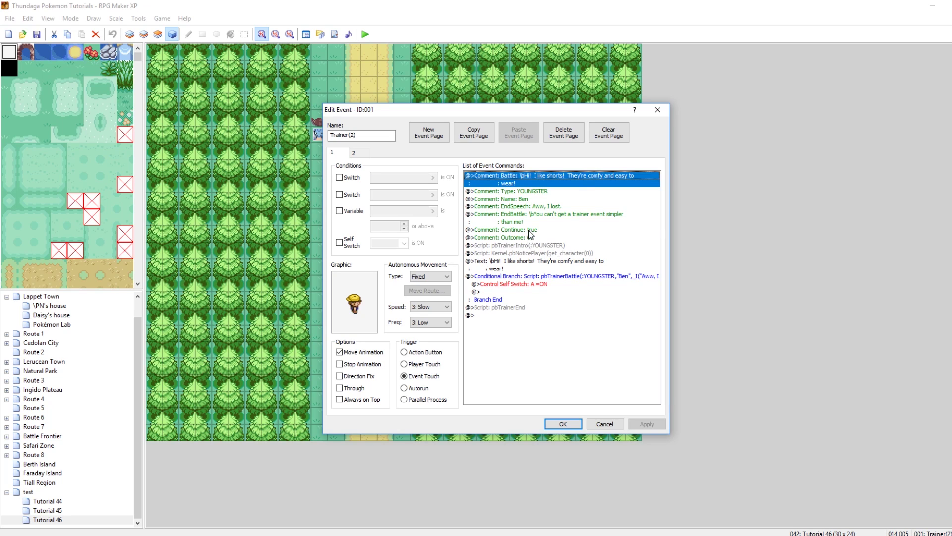
click(530, 230)
click(527, 238)
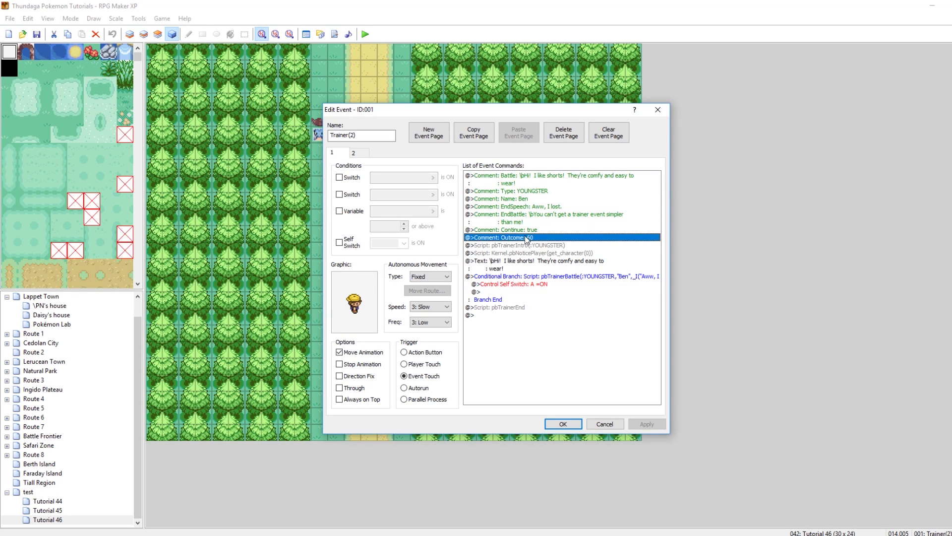
click(658, 110)
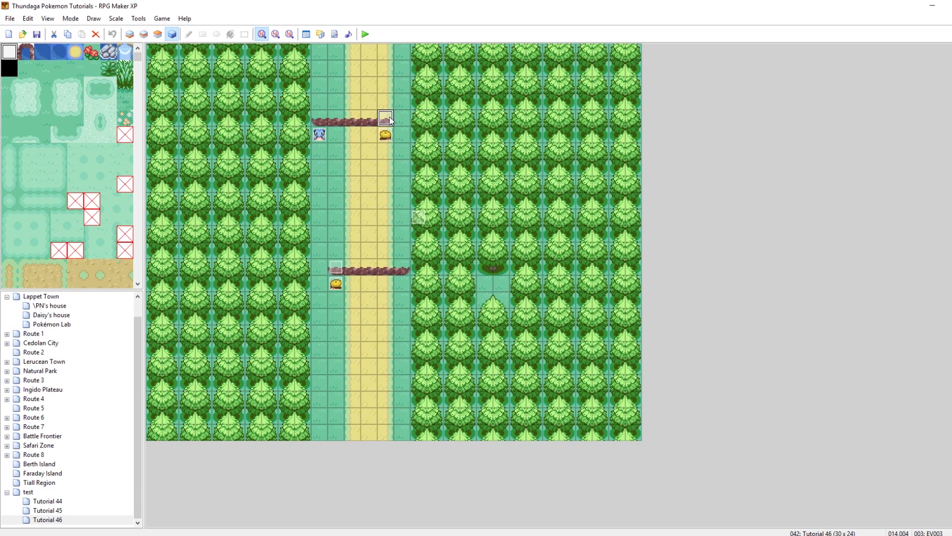
Review the commands of the autorun event EV003 above the upper trainer, and delete that event from the map
double_click(389, 117)
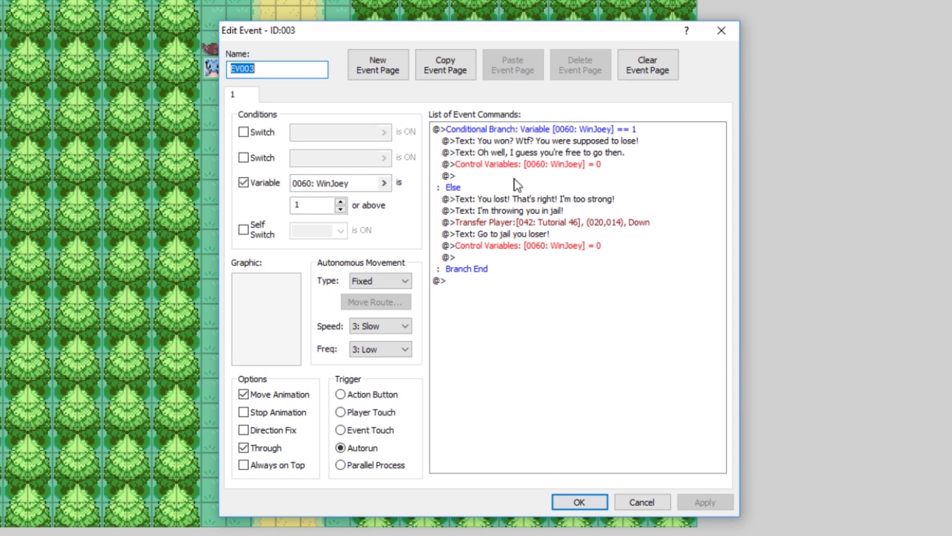
click(720, 33)
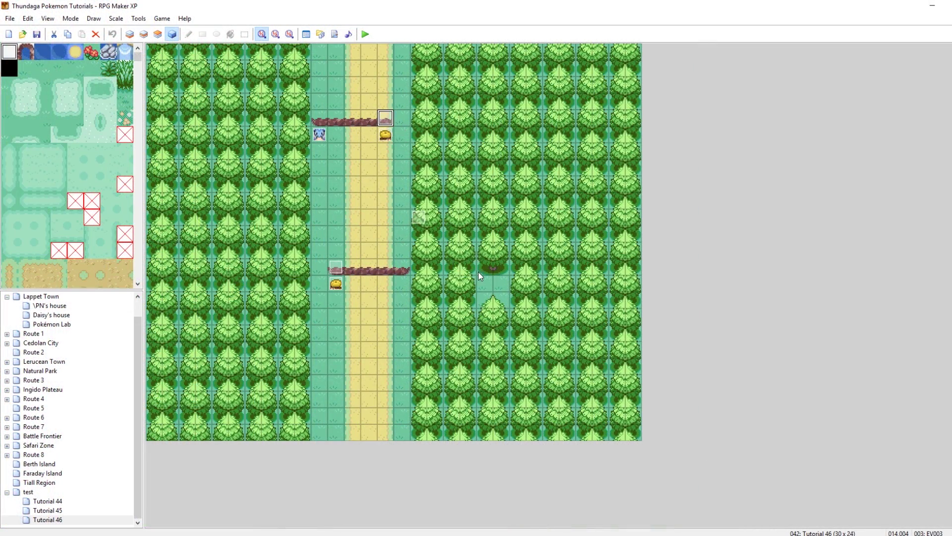
click(480, 277)
click(389, 123)
key(Delete)
click(403, 167)
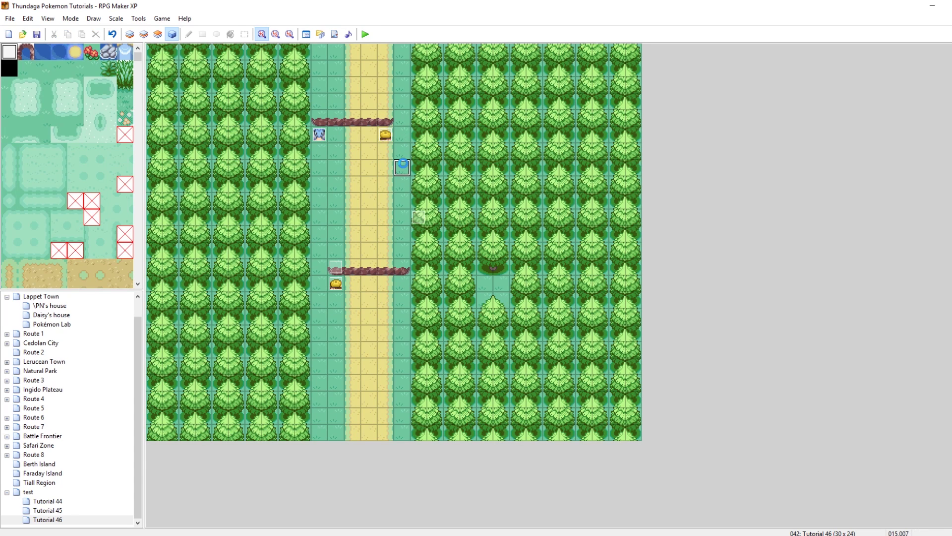
Check which variable number the upper trainer event's Outcome comment uses
double_click(386, 134)
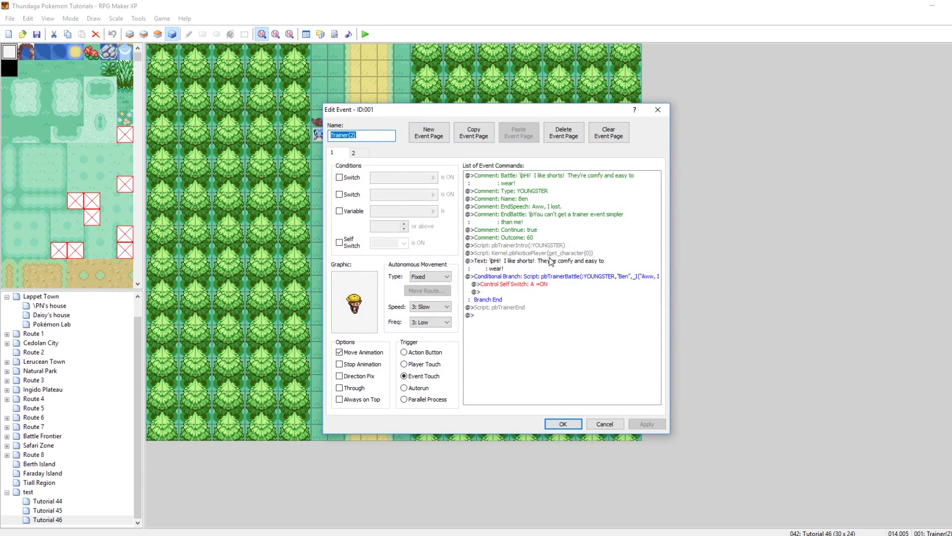
click(519, 237)
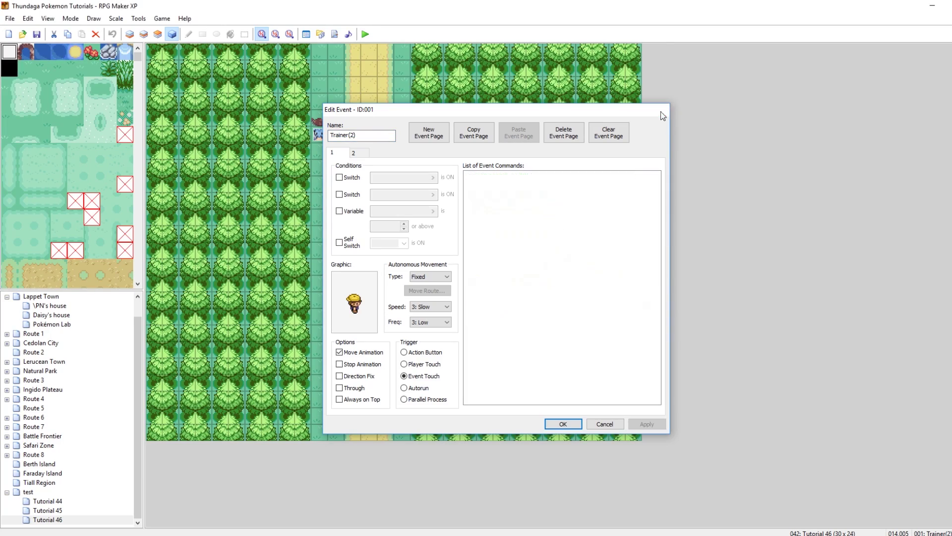
click(658, 110)
Create a new event above the upper trainer, conditioned on variable 0060: WinJoey being 1 or above
right_click(391, 119)
click(422, 126)
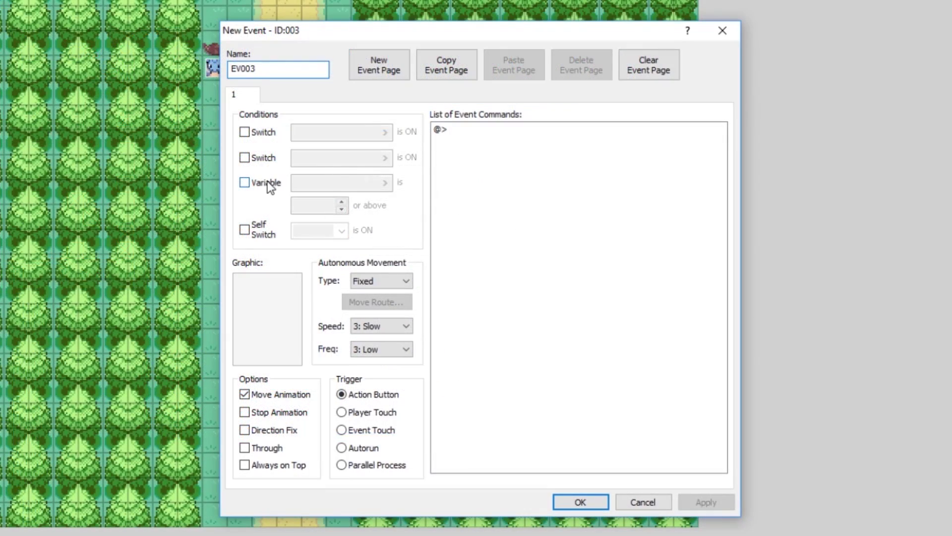
click(268, 184)
click(318, 183)
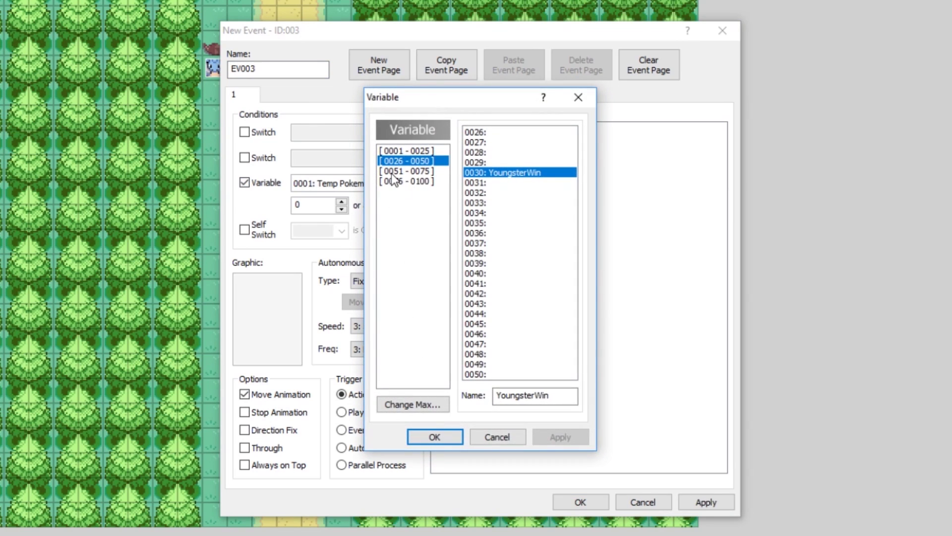
click(408, 171)
click(502, 223)
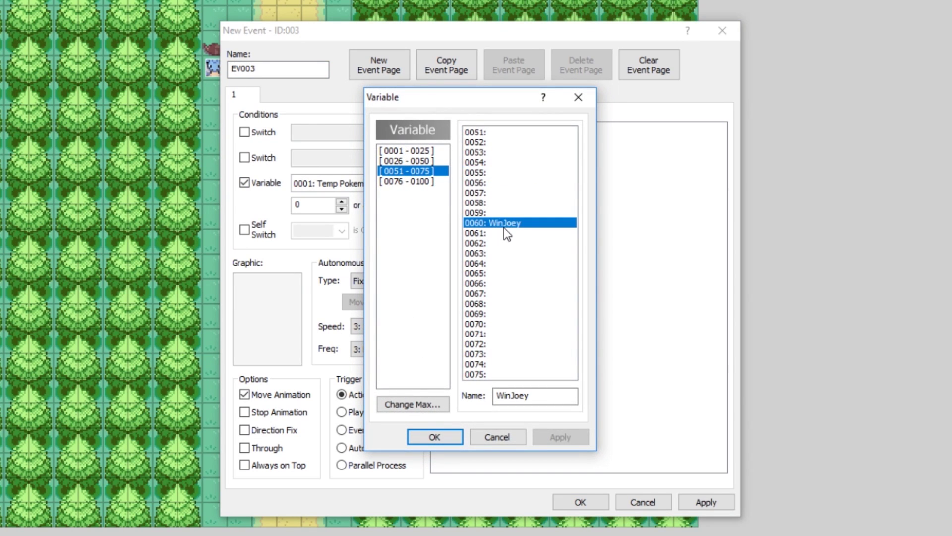
click(455, 436)
click(342, 202)
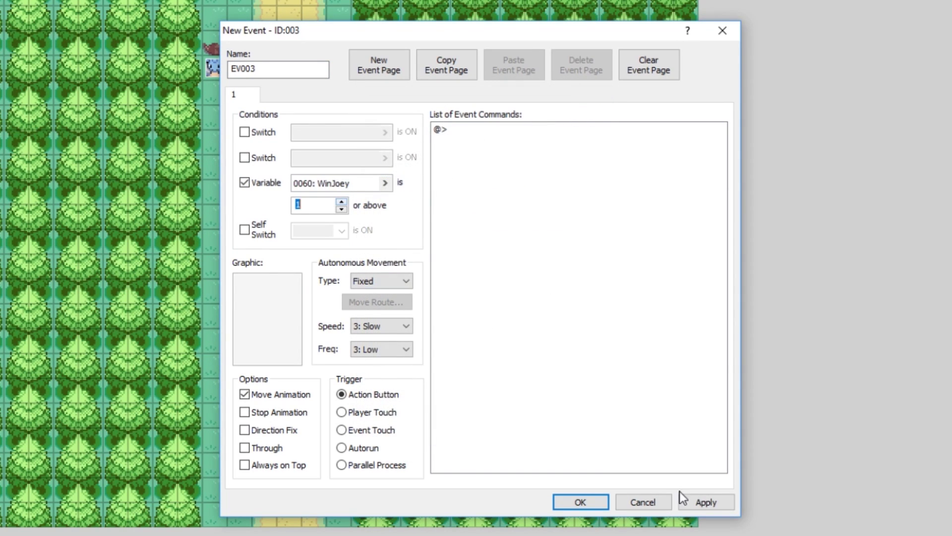
click(689, 501)
Insert a Conditional Branch into the new event's empty command list
right_click(451, 138)
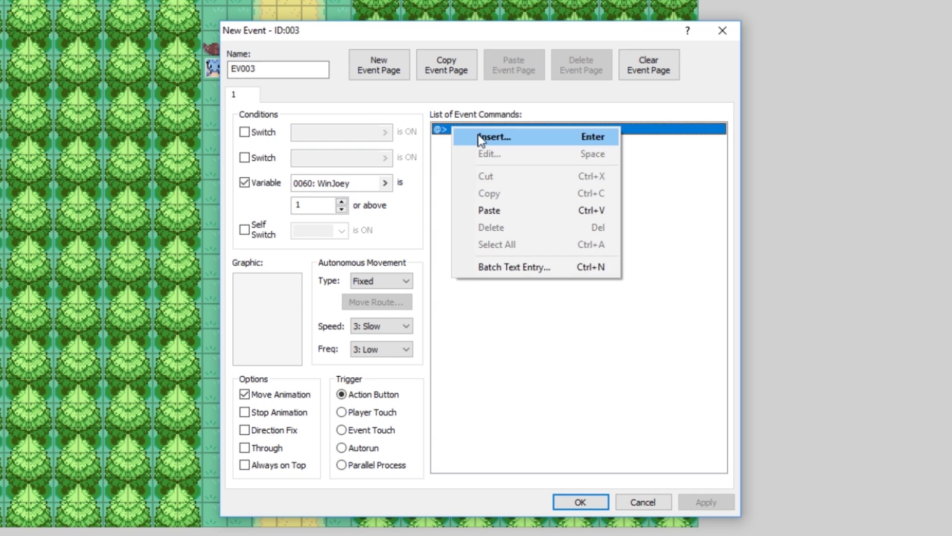
click(480, 137)
click(469, 149)
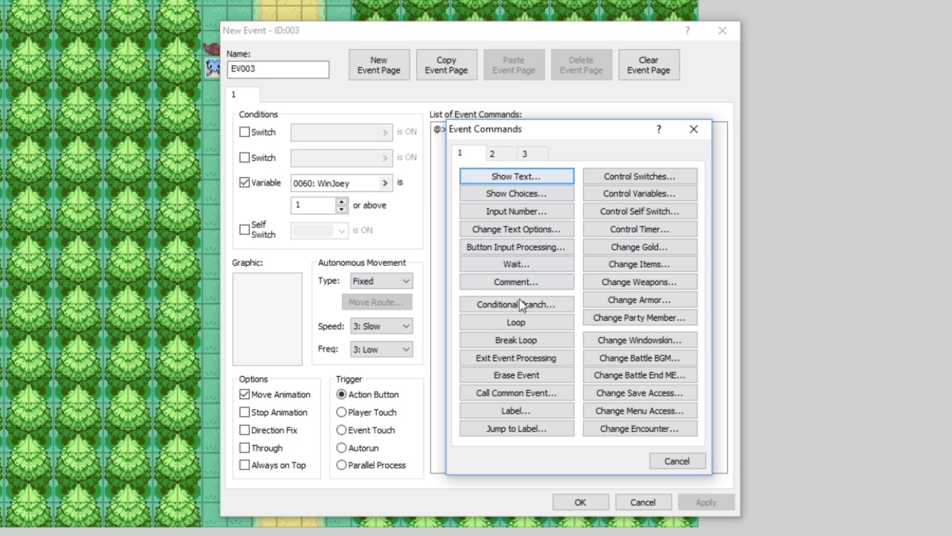
click(519, 303)
click(556, 222)
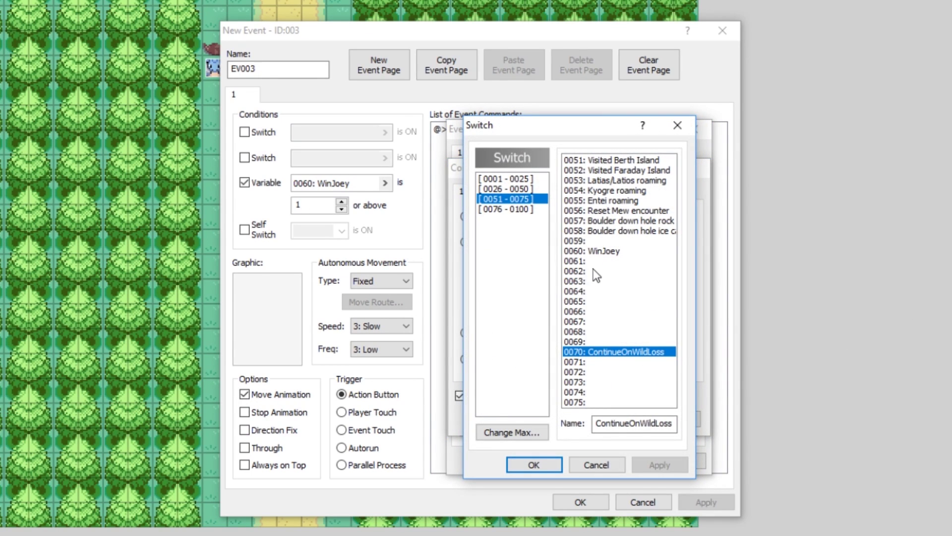
click(594, 251)
click(544, 464)
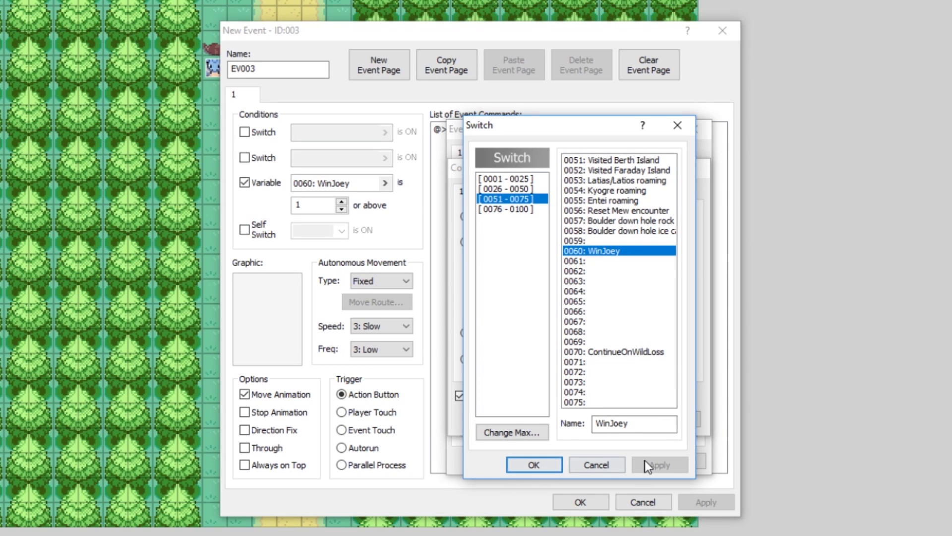
Make the Conditional Branch test whether variable 0060: WinJoey equals 1, and set the event's trigger to Autorun
click(544, 244)
click(544, 243)
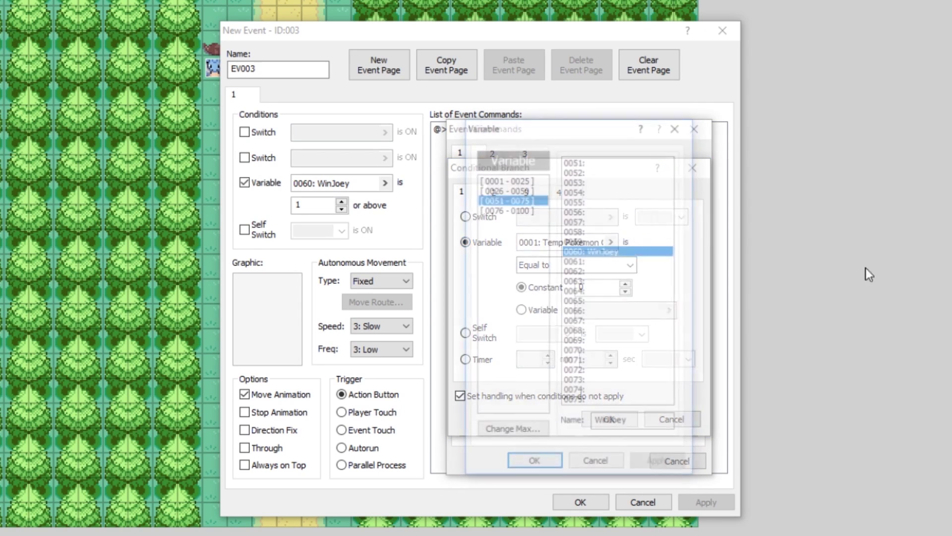
click(544, 464)
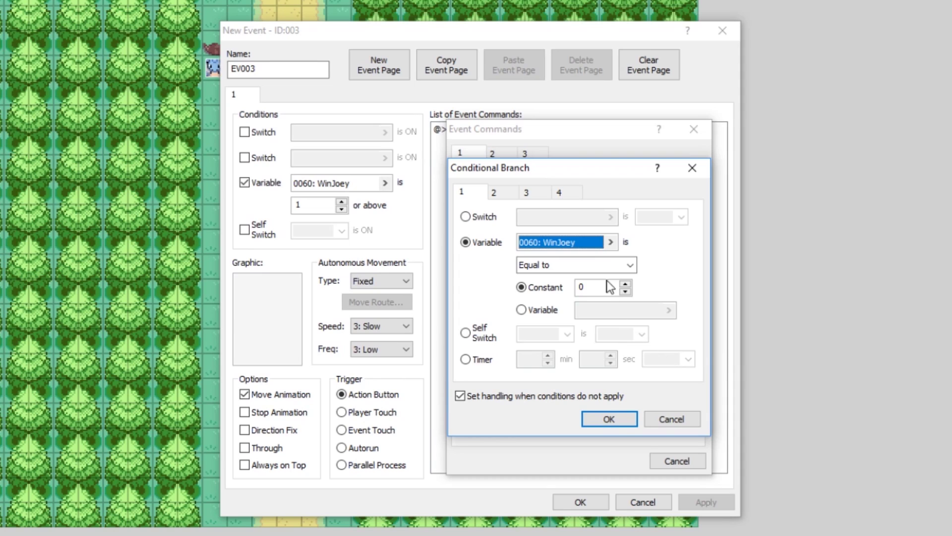
click(626, 285)
click(609, 419)
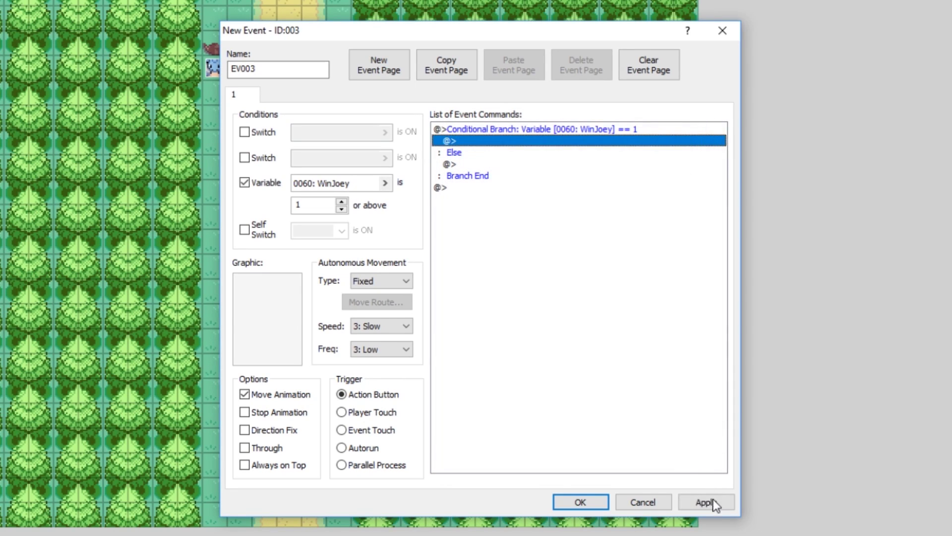
click(709, 501)
click(468, 141)
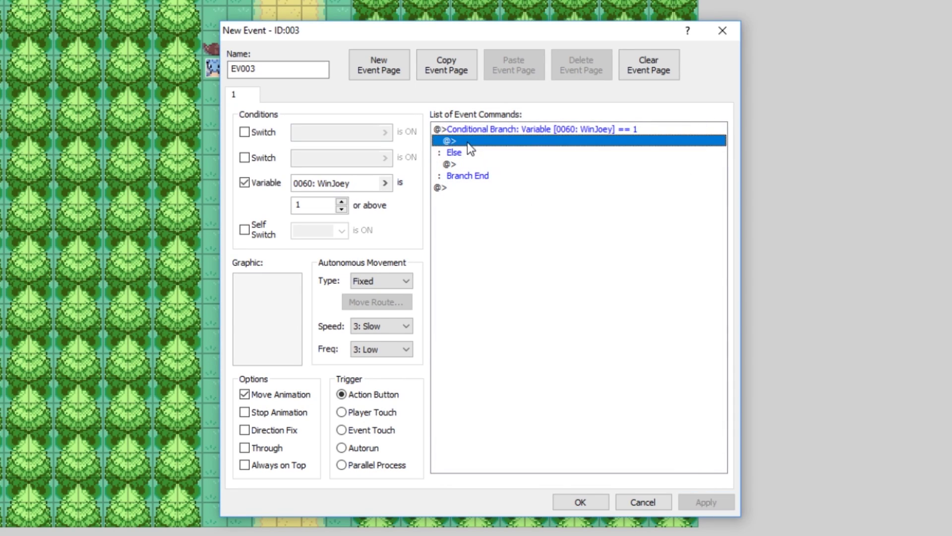
click(362, 448)
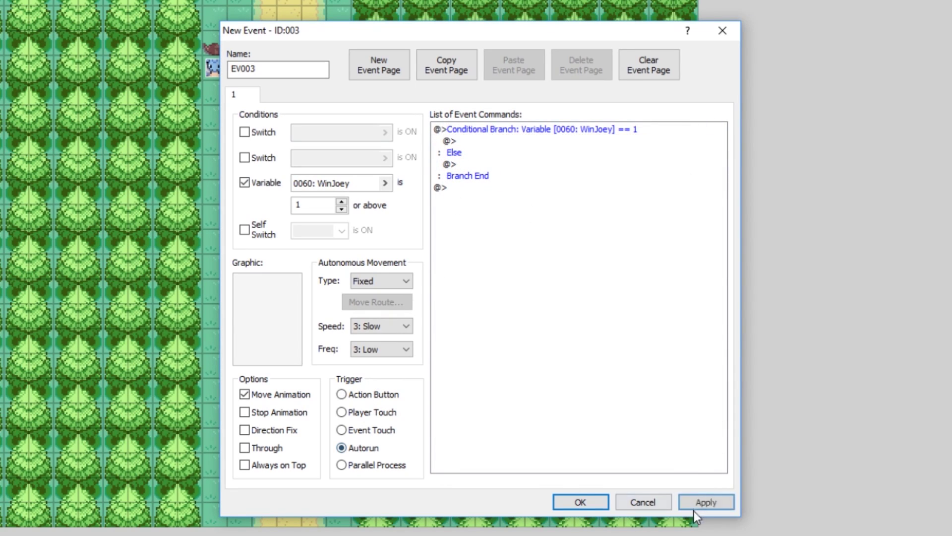
Add the text "You won! Story path A advances!" to the branch's equal-to-1 case and save the event
right_click(471, 144)
click(555, 151)
click(531, 177)
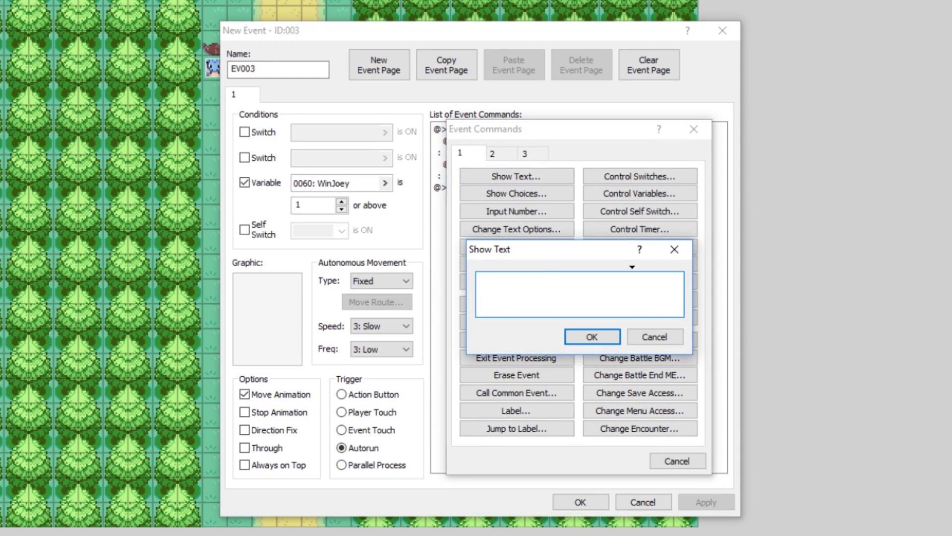
text(You wo)
text(n! Story path A adva)
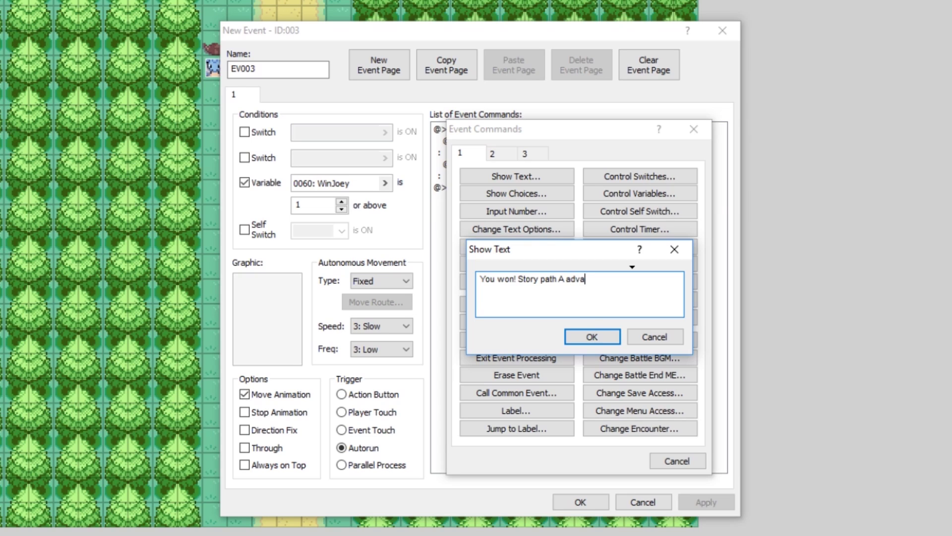
text(ncew)
click(590, 337)
click(714, 502)
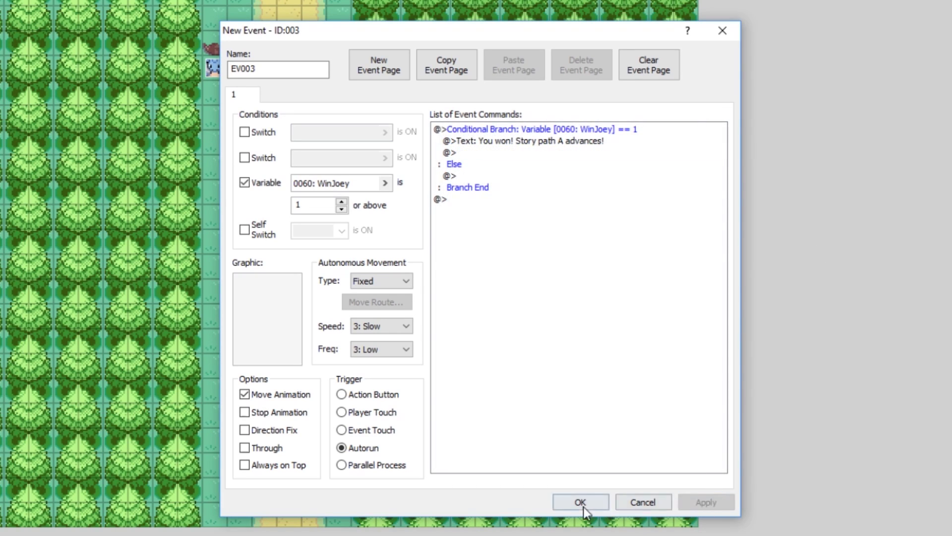
click(580, 502)
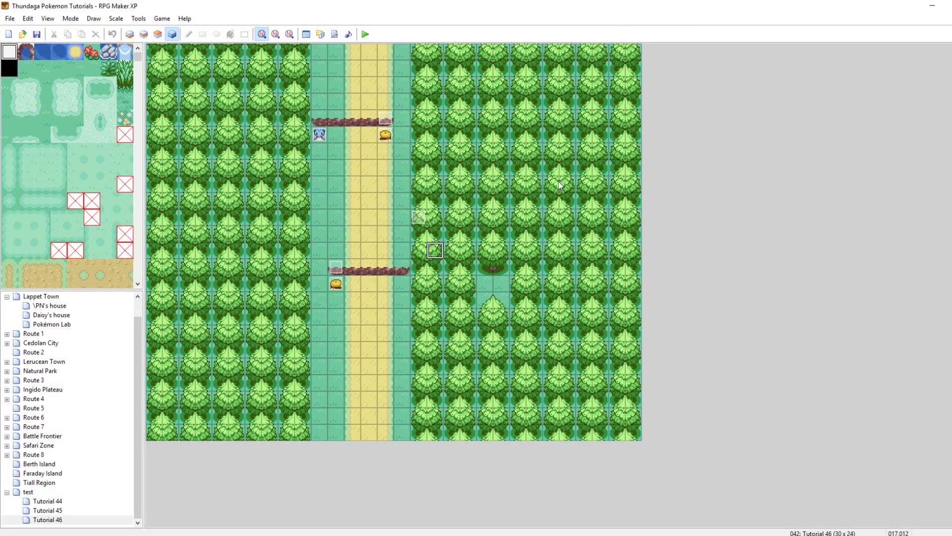
Clear a vertical corridor through the forest east of the path by erasing its tree tiles on layers 2 and 3
click(144, 34)
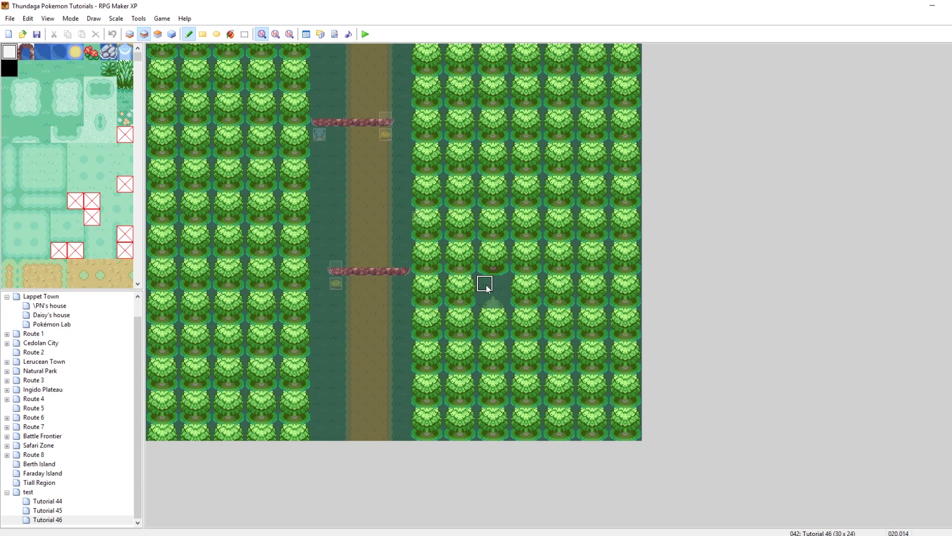
mouse_move(486, 289)
mouse_down()
mouse_move(533, 294)
mouse_move(546, 77)
mouse_move(538, 68)
mouse_move(567, 71)
mouse_move(572, 270)
mouse_up()
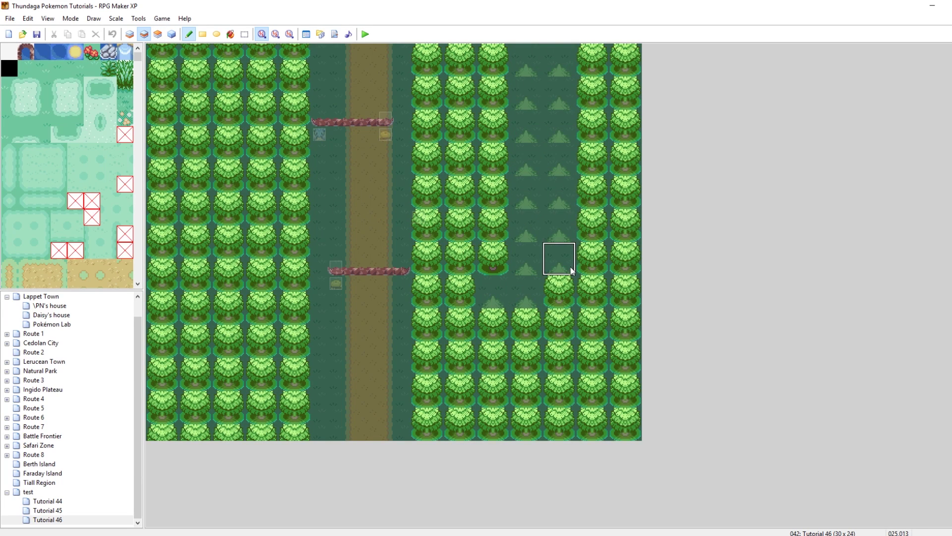
click(158, 34)
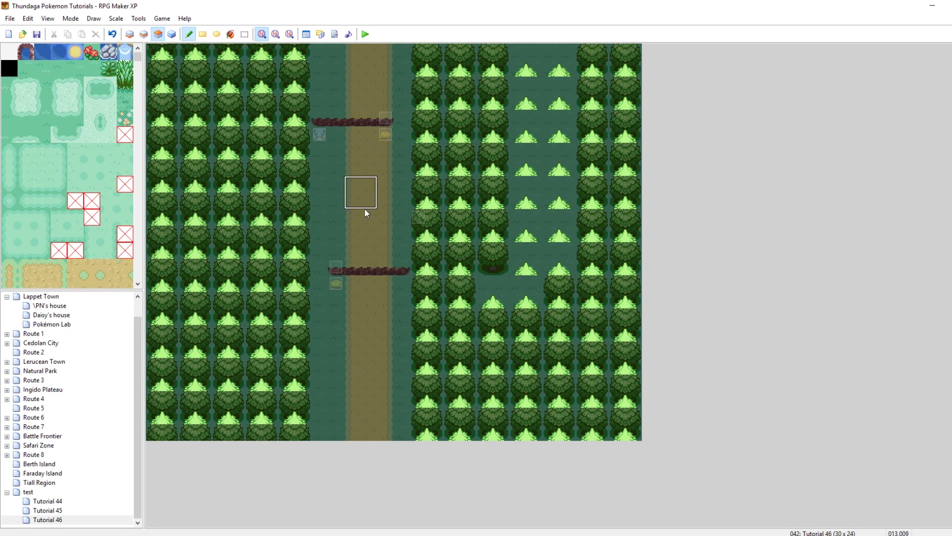
mouse_move(521, 290)
mouse_down()
mouse_move(528, 294)
mouse_move(540, 246)
mouse_move(540, 94)
mouse_move(539, 181)
mouse_move(567, 210)
mouse_move(564, 90)
mouse_up()
right_click(544, 157)
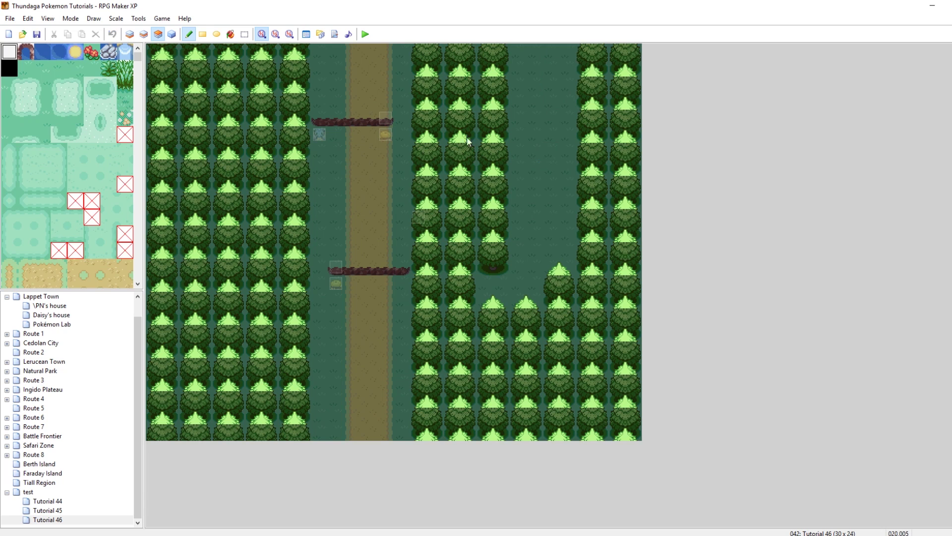
Copy the sand path on layer 1 into the cleared corridor and finish its lower end with matching sand edge tiles
click(144, 34)
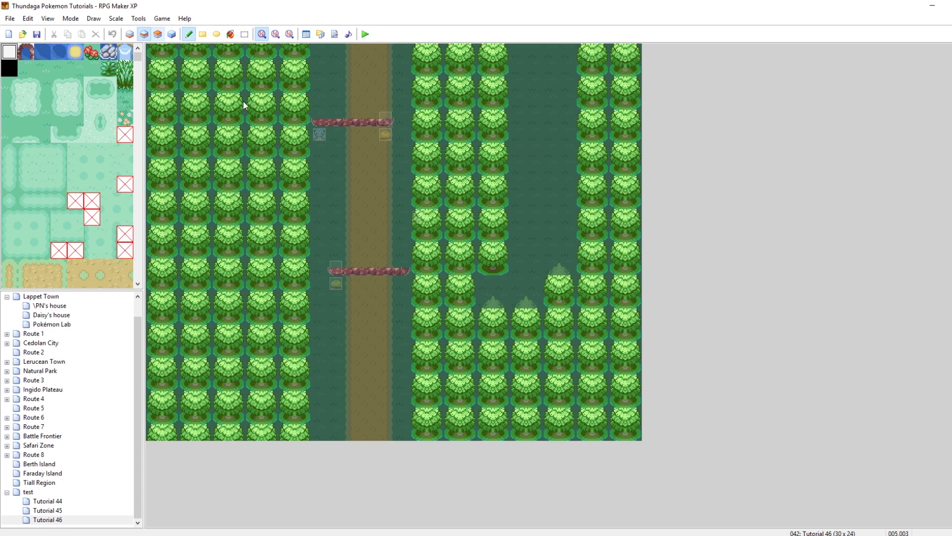
click(128, 34)
mouse_move(337, 52)
right_down()
mouse_move(394, 96)
mouse_move(407, 130)
right_up()
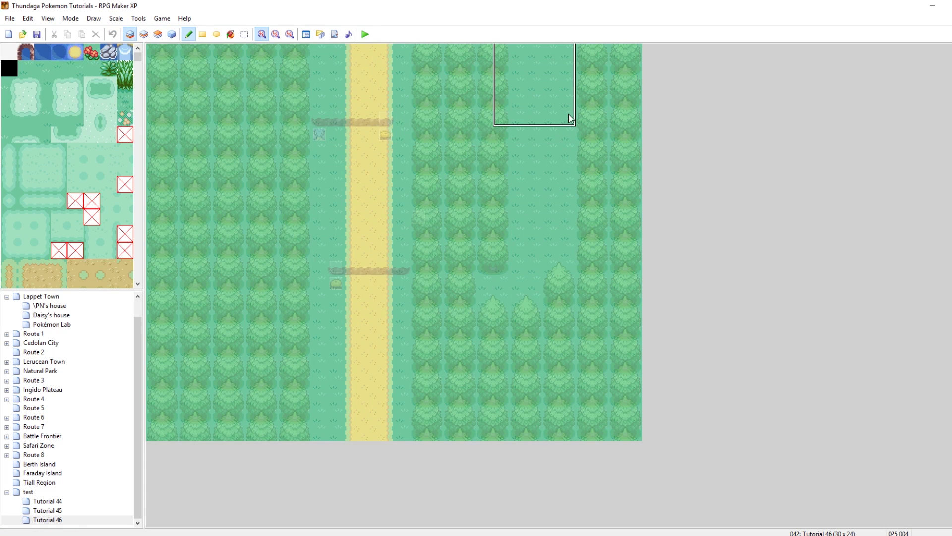
drag(570, 119, 570, 255)
right_click(386, 250)
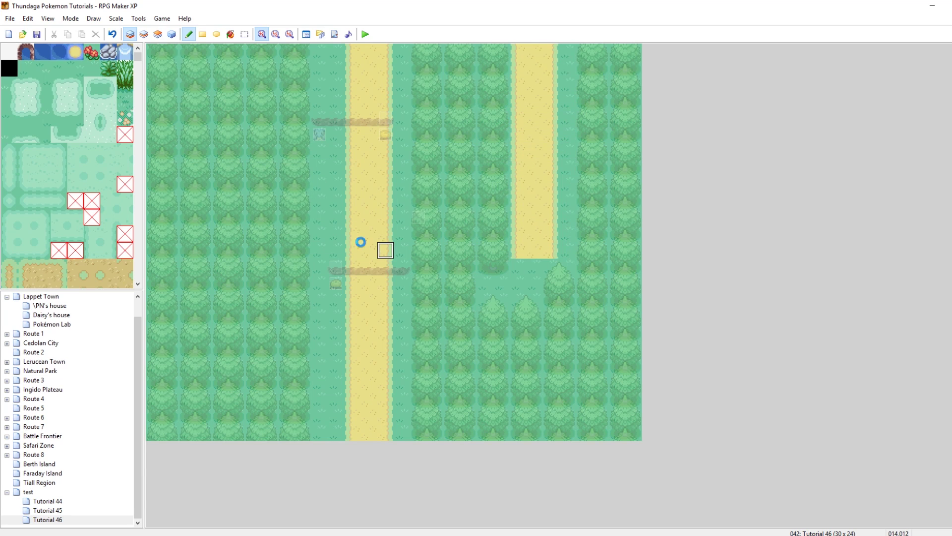
scroll(29, 250, down, 5)
drag(31, 248, 59, 249)
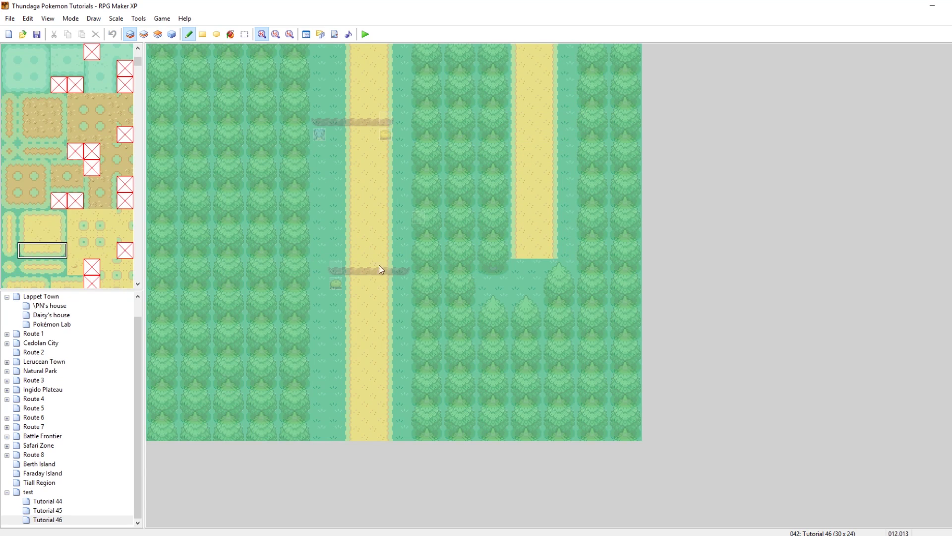
click(519, 266)
right_click(549, 198)
Reopen event EV003 above the upper trainer and insert a Control Switches command below the "You won!" text
click(172, 34)
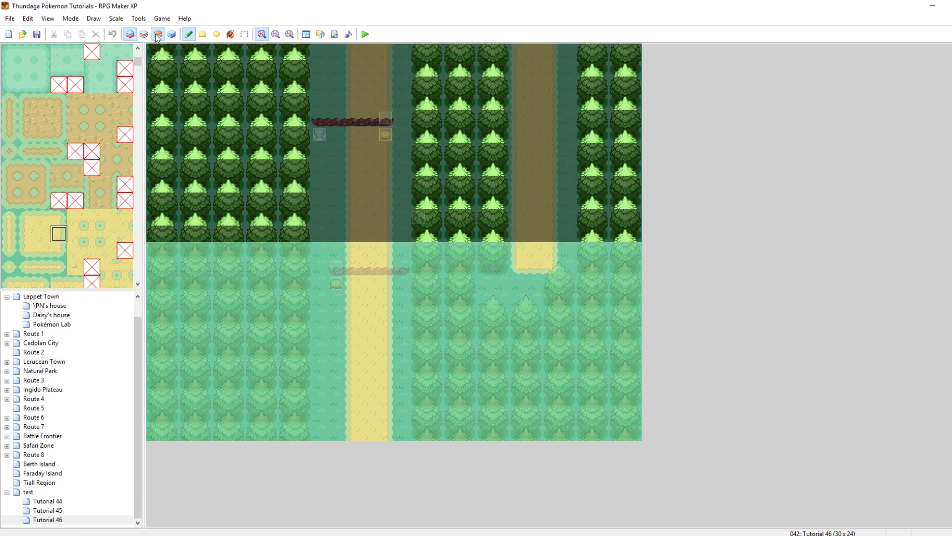
click(550, 189)
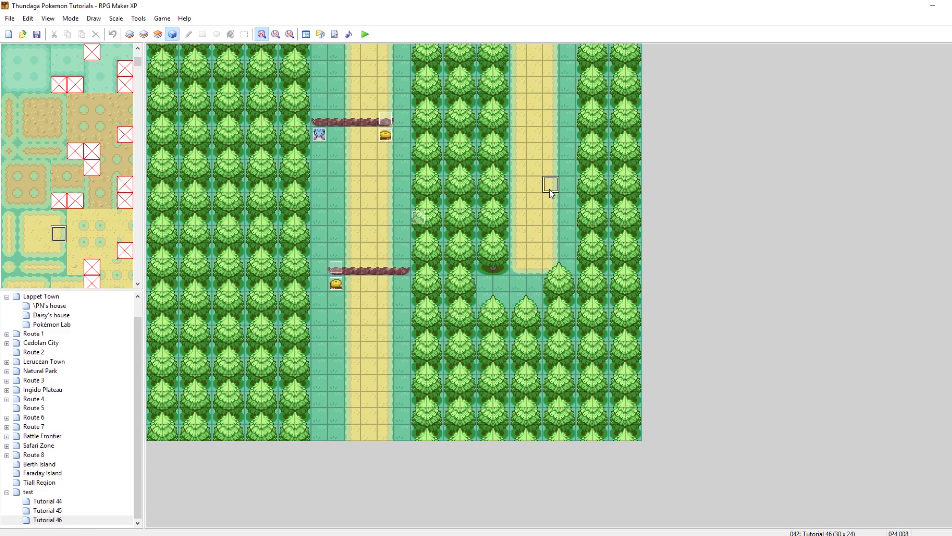
click(386, 122)
double_click(386, 123)
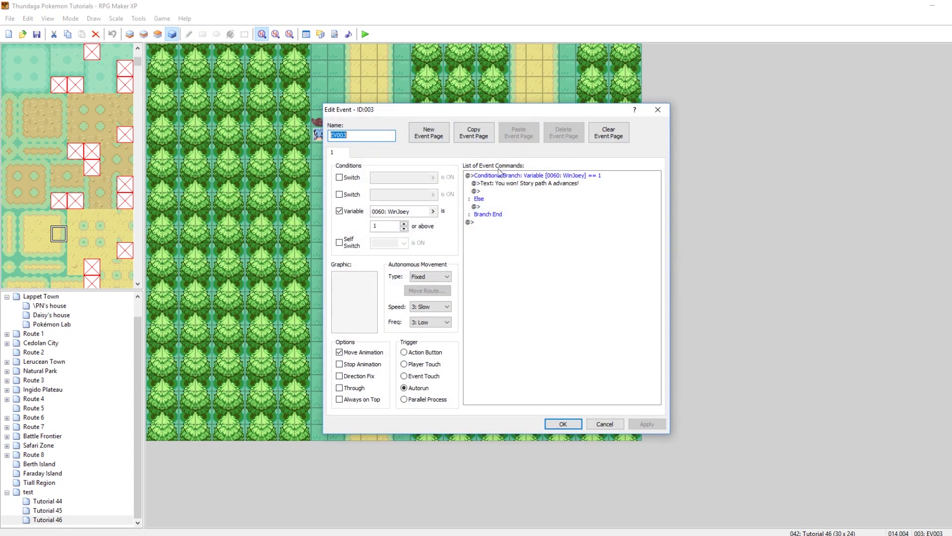
right_click(514, 191)
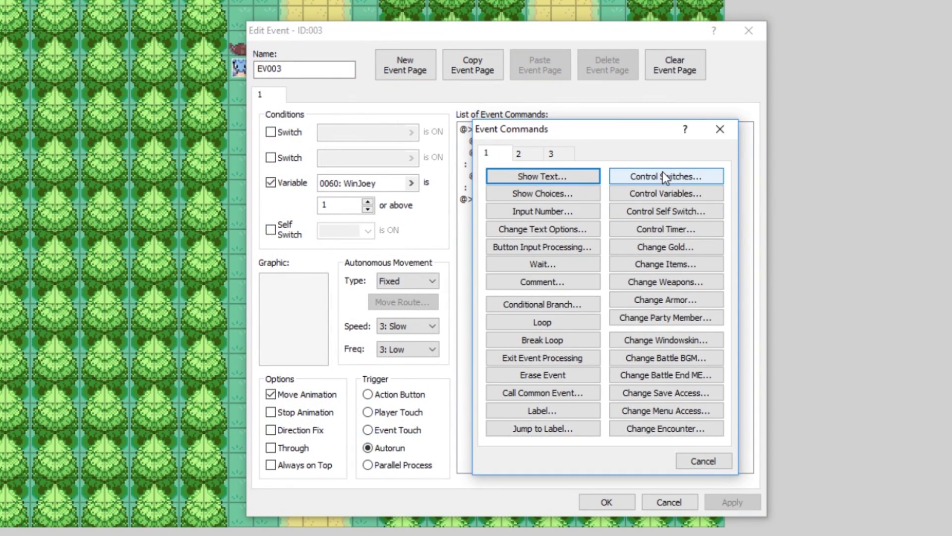
click(651, 175)
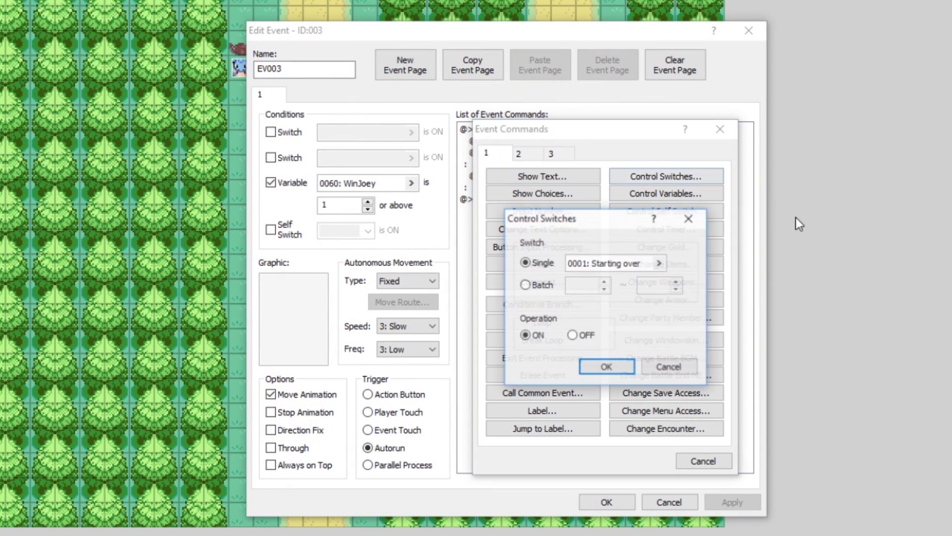
Name switch 0062 PathA and switch 0063 PathB
click(618, 264)
click(621, 271)
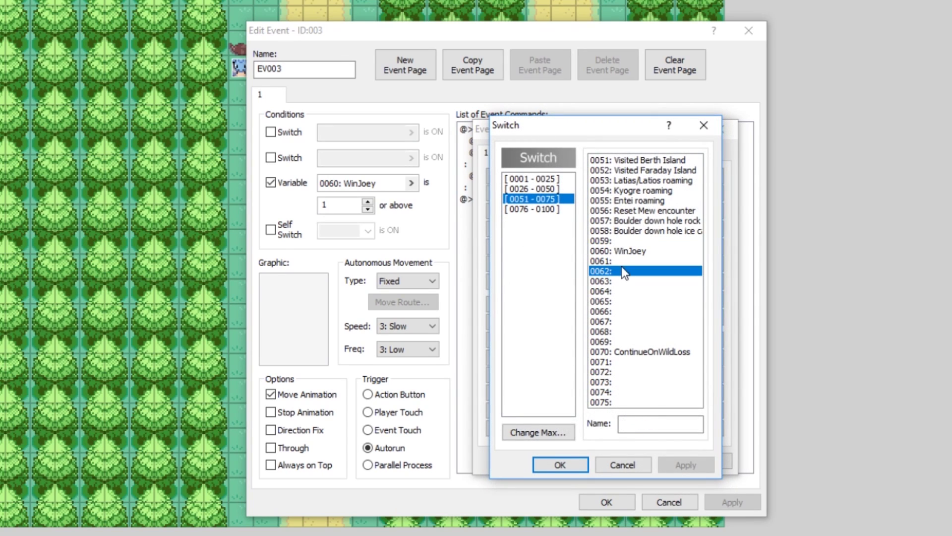
click(645, 424)
text(Path)
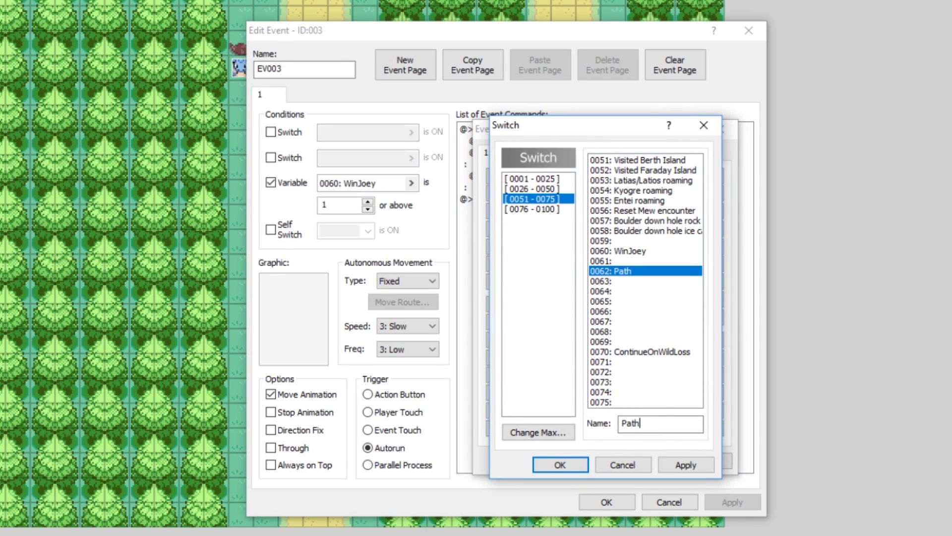
text(A)
click(685, 463)
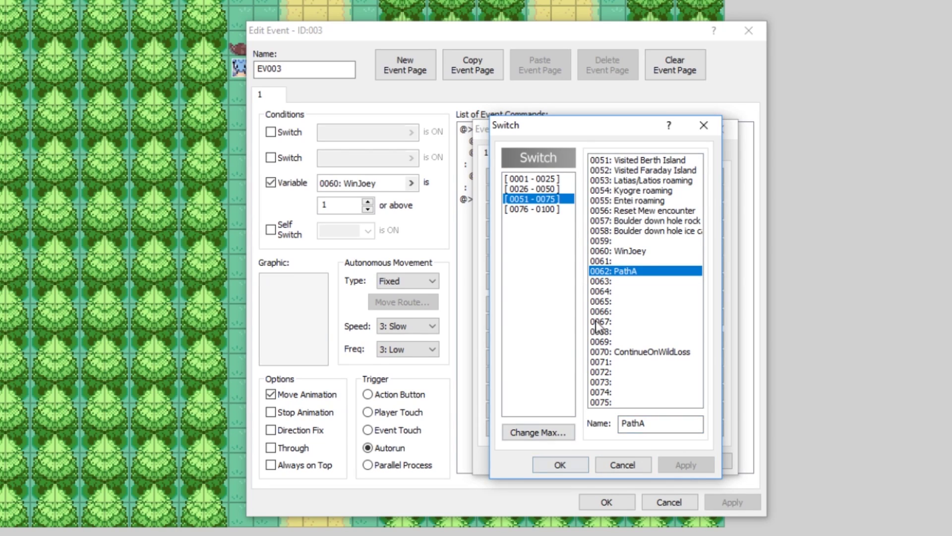
click(620, 281)
click(640, 423)
text(Pa)
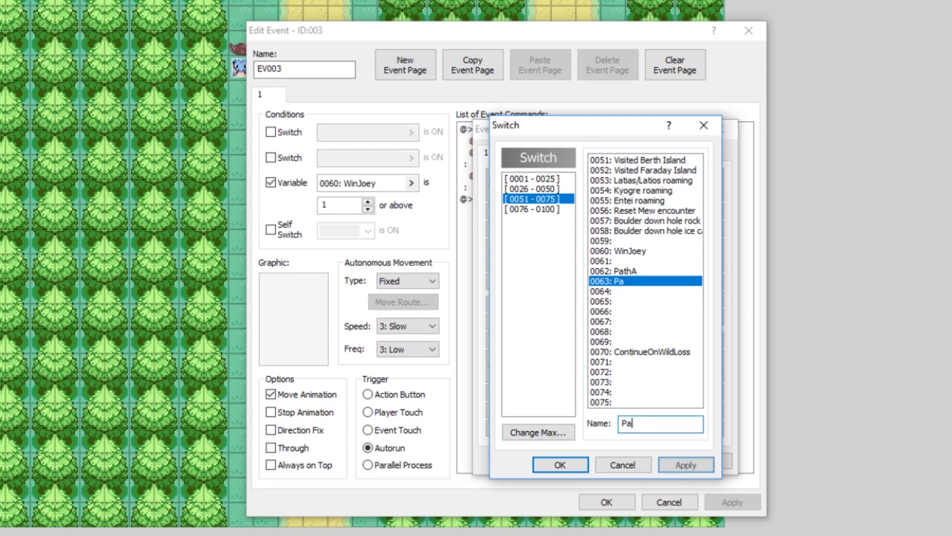
text(thB)
click(662, 465)
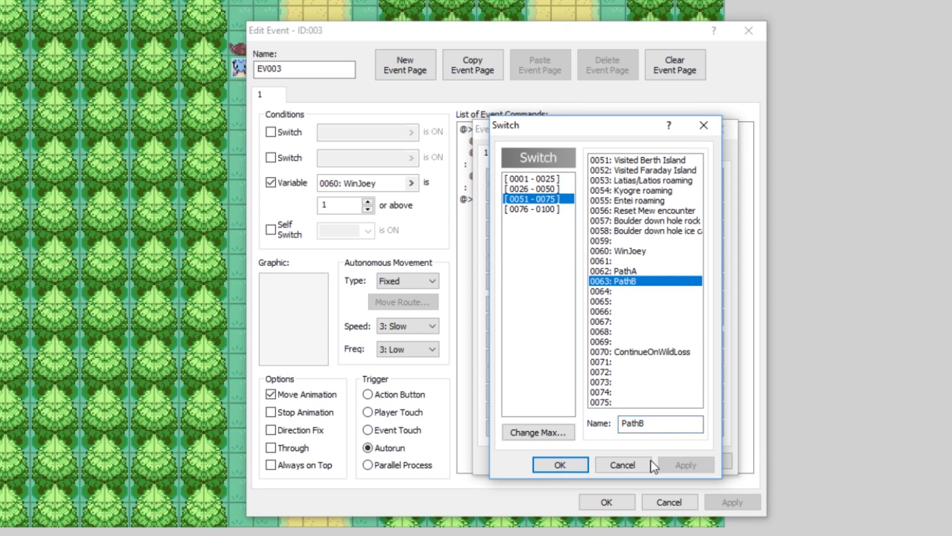
Make the Control Switches command turn switch 0062: PathA ON
click(625, 271)
click(561, 464)
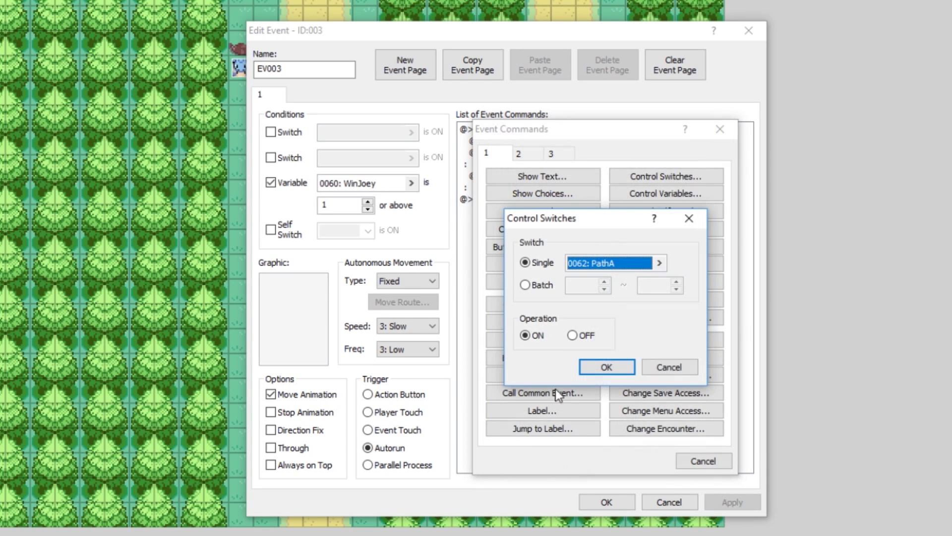
click(602, 366)
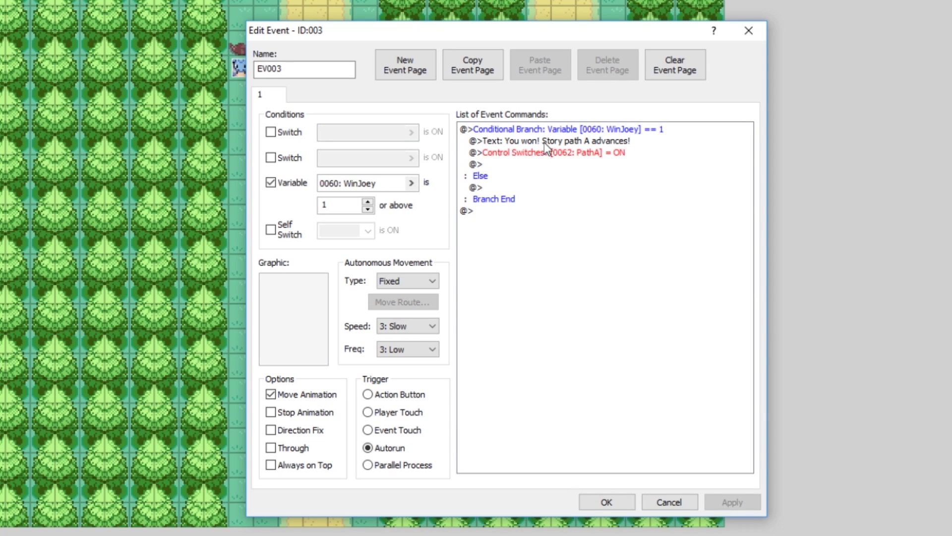
Copy the win branch's text and PathA switch commands into the Else branch
drag(545, 142, 550, 154)
click(528, 187)
key(ctrl+v)
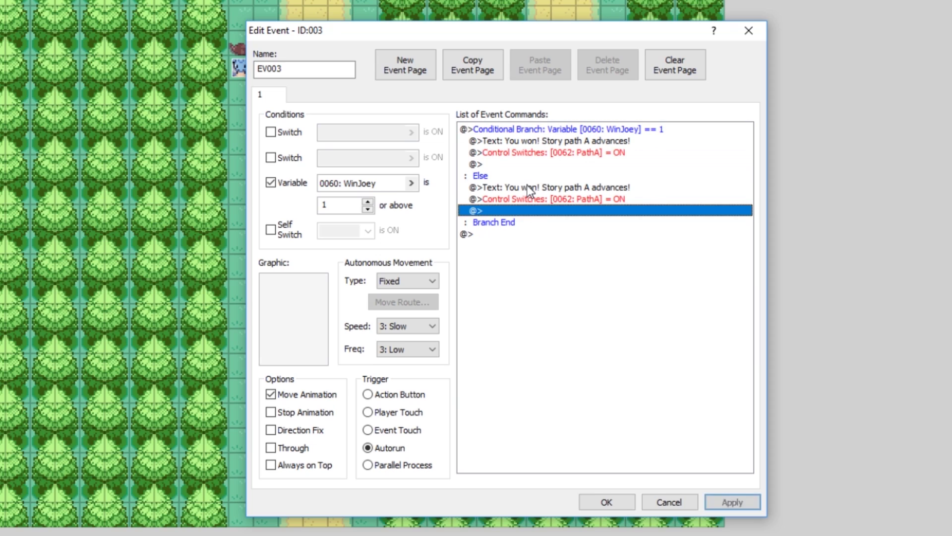
Change the Else branch's text to "You lost! Story path B advances!"
right_click(535, 187)
click(629, 217)
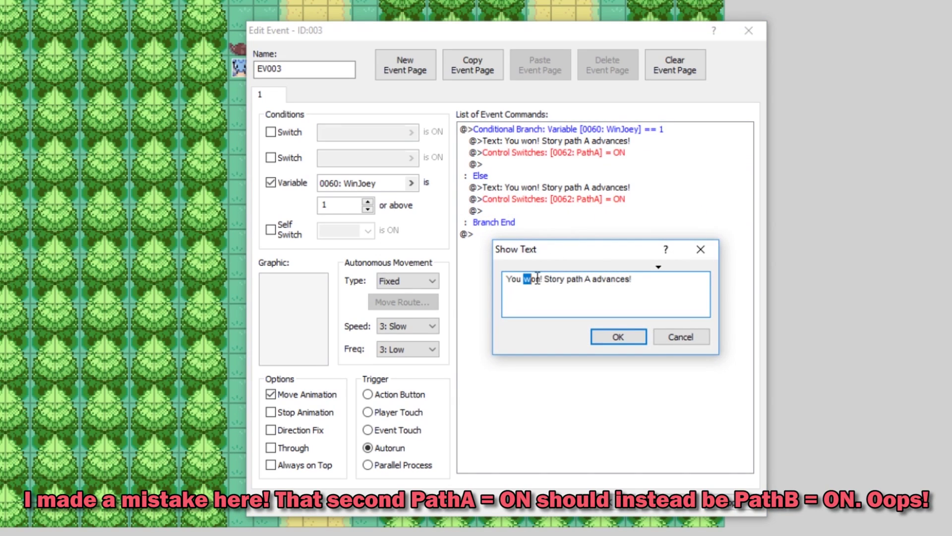
key(BackSpace)
key(BackSpace)
key(BackSpace)
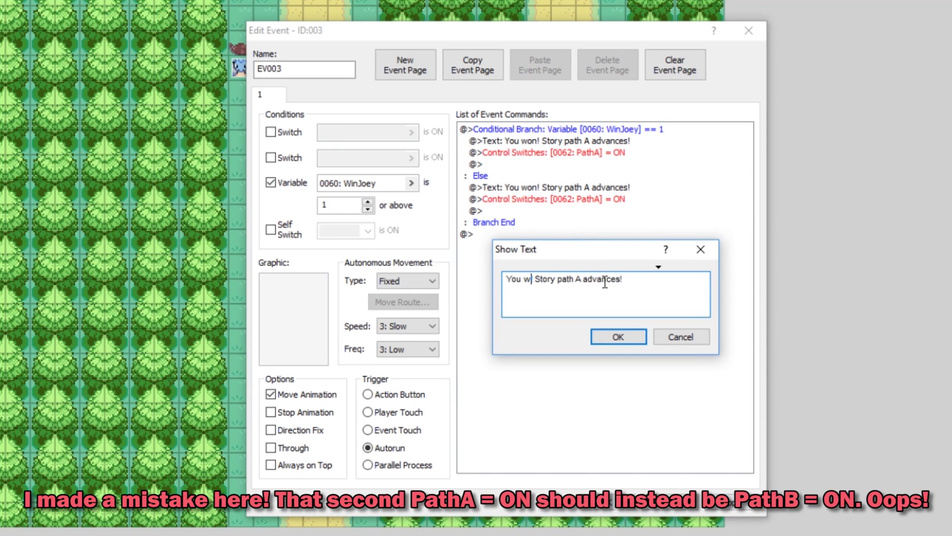
text(lost)
key(BackSpace)
text(B)
click(619, 338)
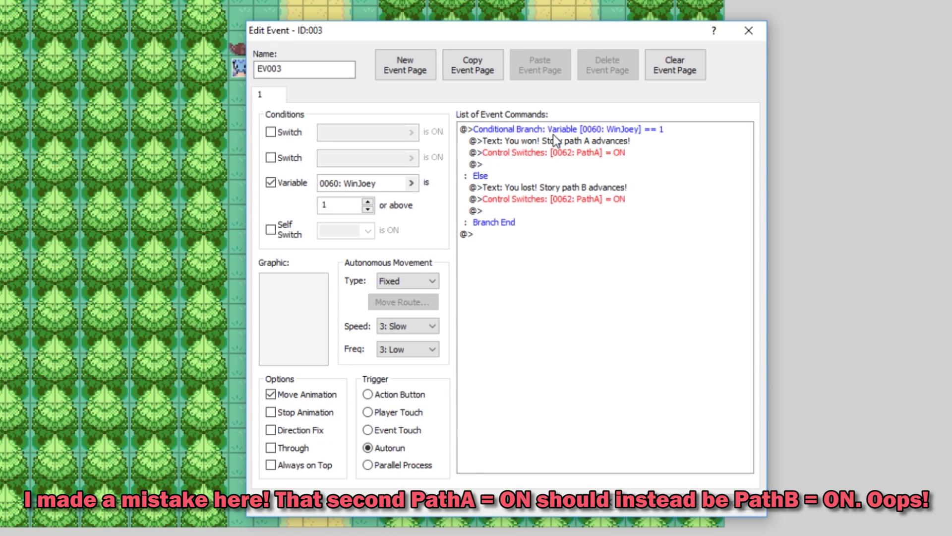
Add a Transfer Player command at the end of the Else branch, targeting tile (022,014) on map Tutorial 46
click(507, 212)
right_click(507, 213)
click(625, 222)
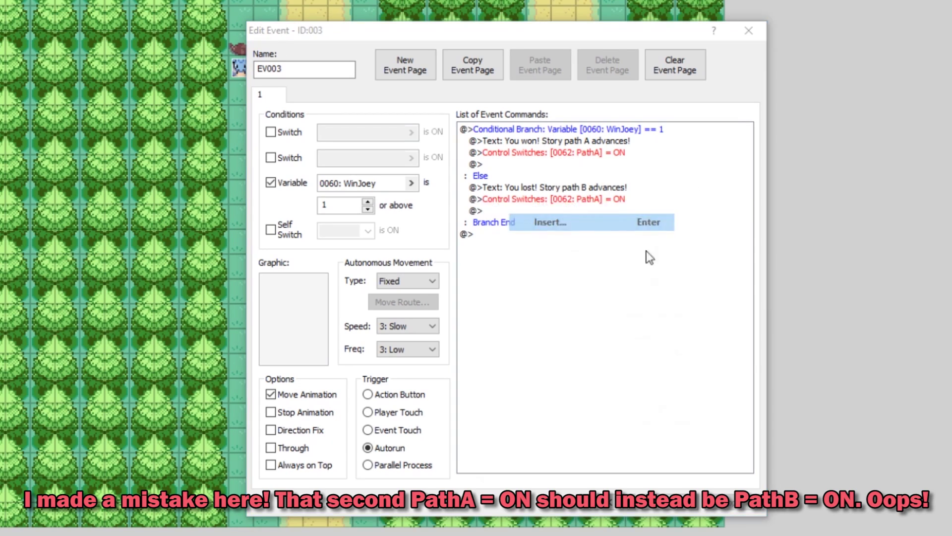
click(532, 153)
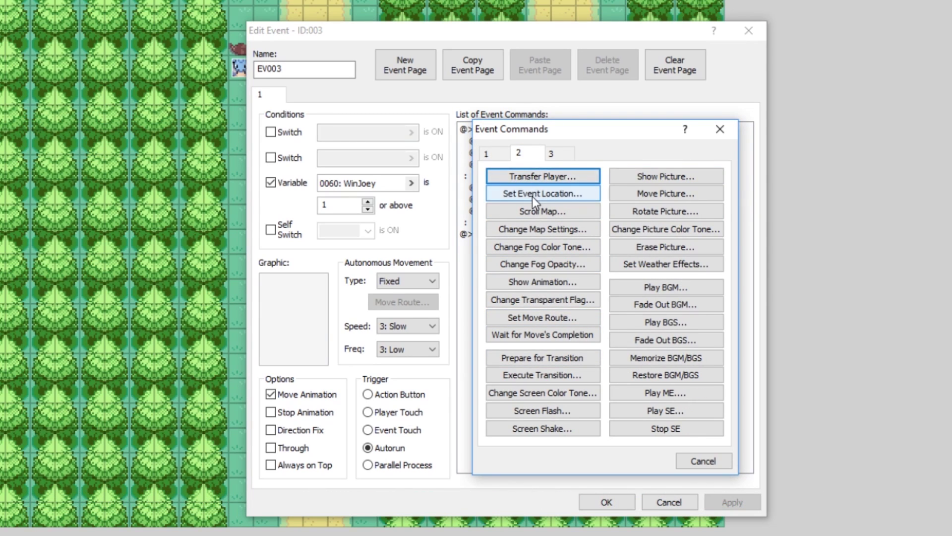
click(531, 179)
click(600, 236)
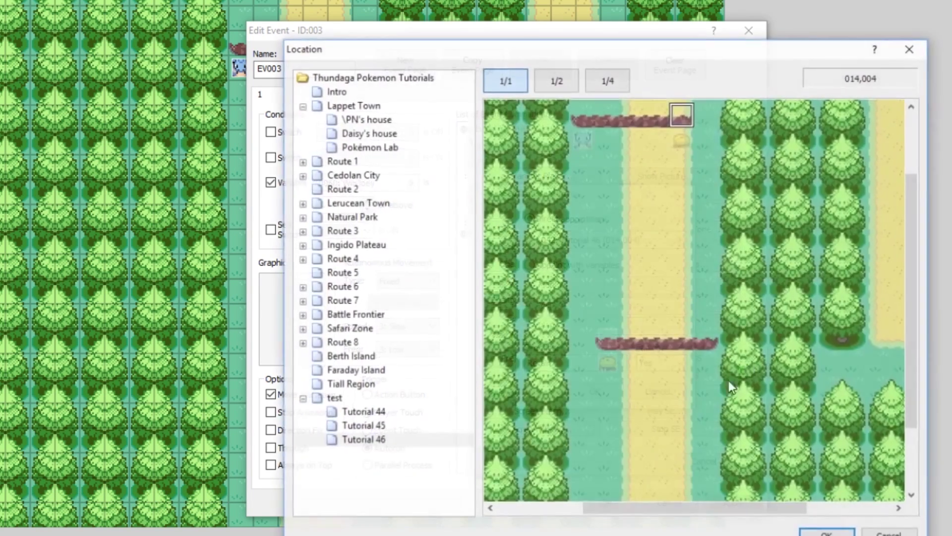
click(718, 507)
click(746, 304)
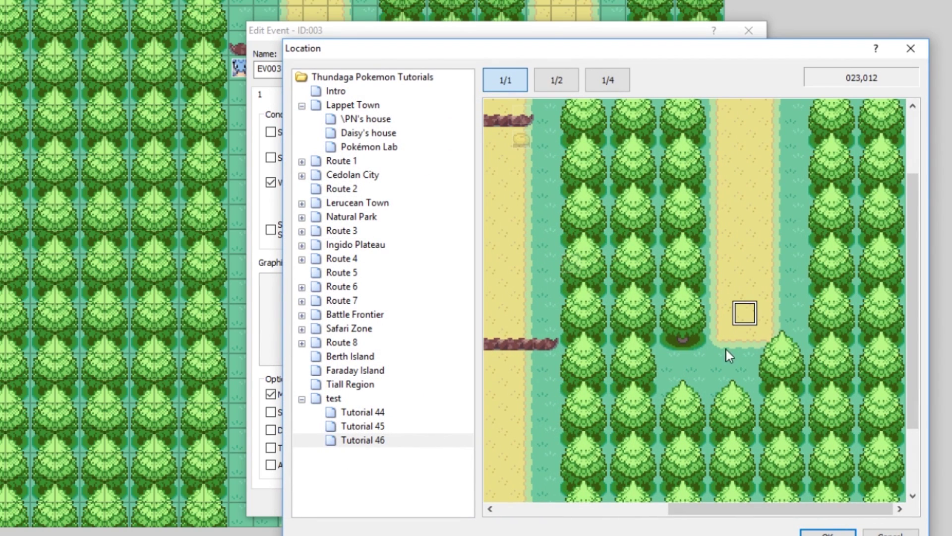
click(701, 360)
click(715, 353)
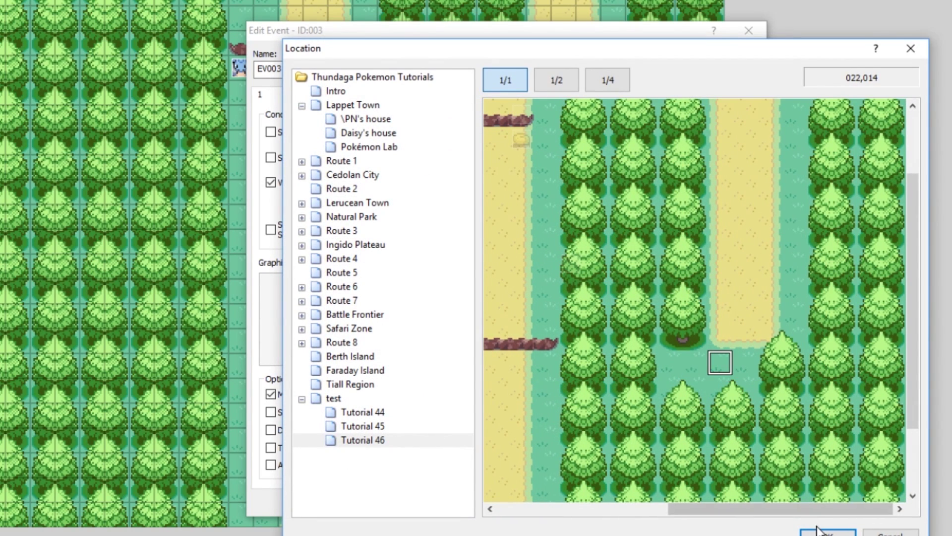
key(Return)
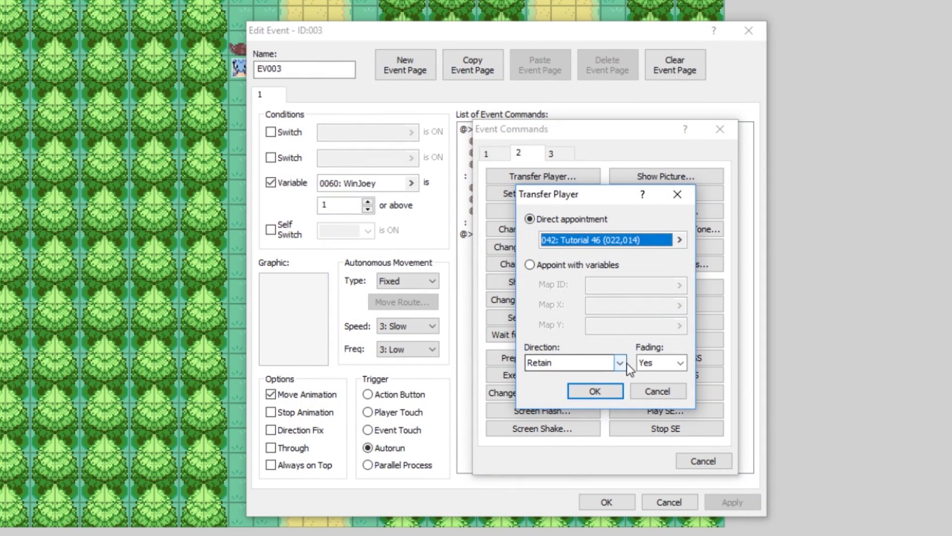
Set the transfer's facing direction to Up and apply the change to the event
click(620, 362)
click(549, 421)
click(618, 391)
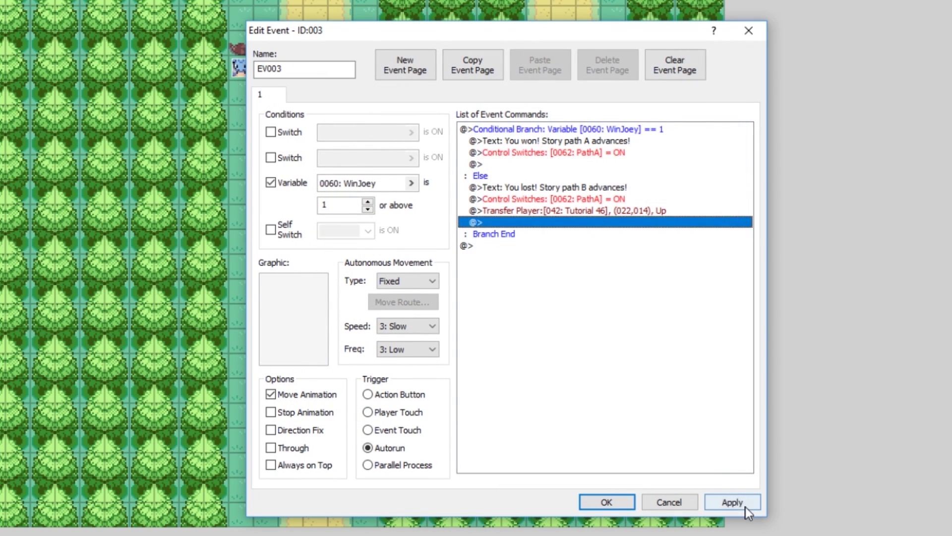
click(745, 507)
Add a Control Variables command at the end of the win branch that sets 0060: WinJoey to 0
click(495, 165)
right_click(495, 165)
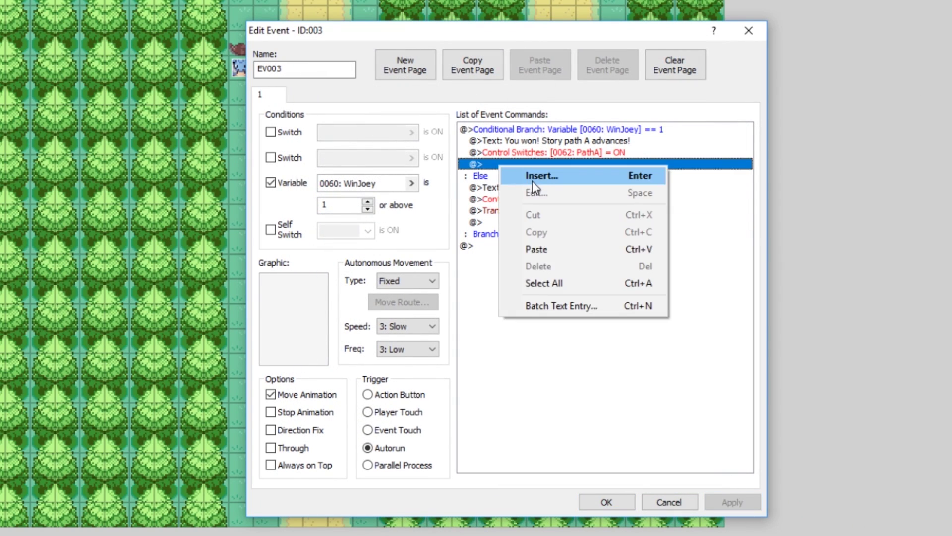
click(532, 179)
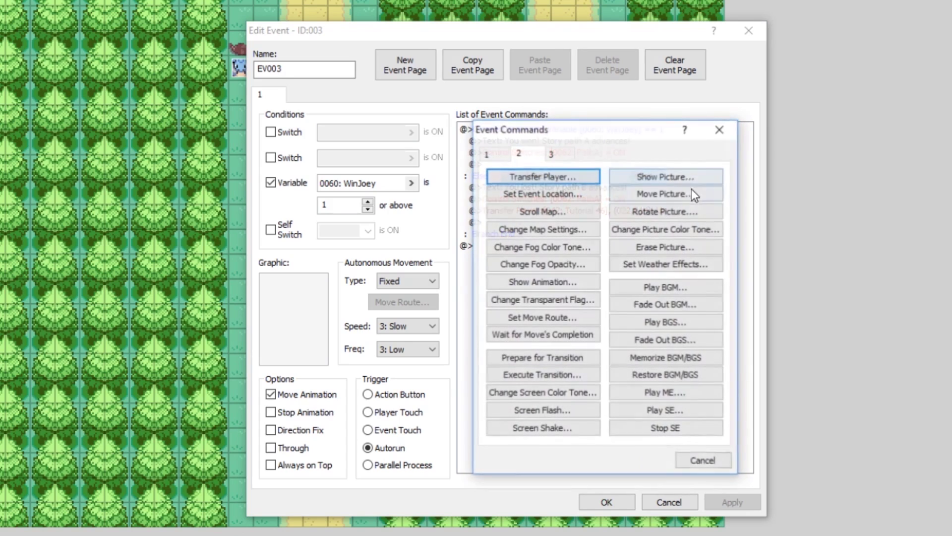
click(493, 148)
click(656, 194)
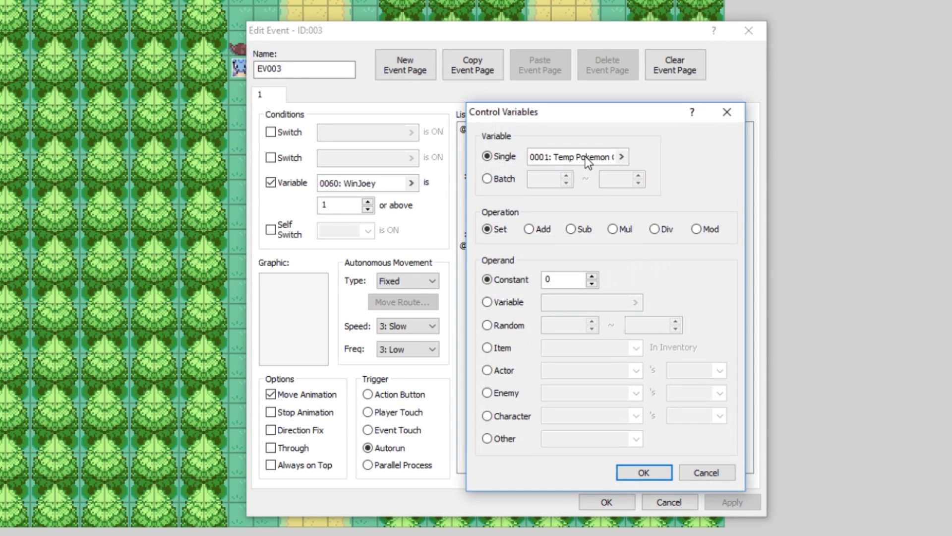
click(585, 155)
click(570, 466)
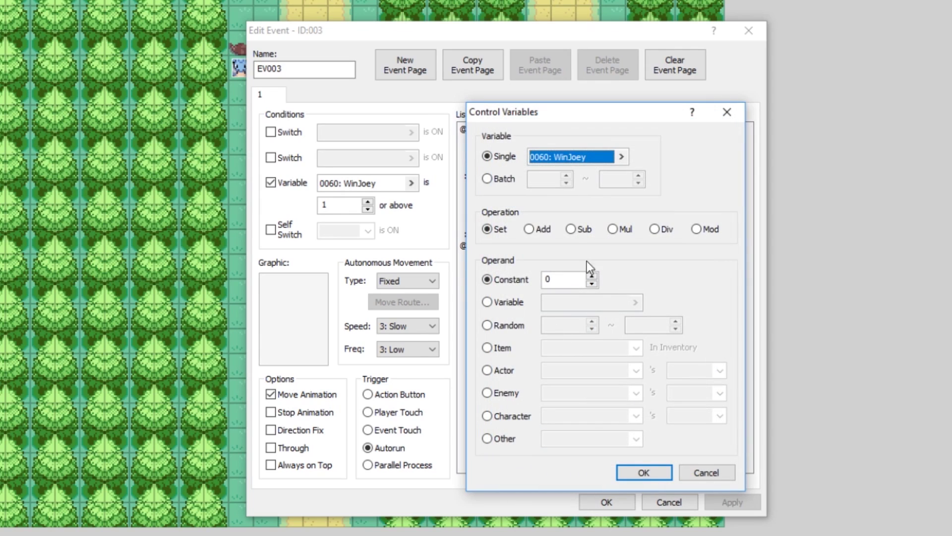
click(645, 477)
Copy the WinJoey reset command into the Else branch before Transfer Player and save the event
click(588, 165)
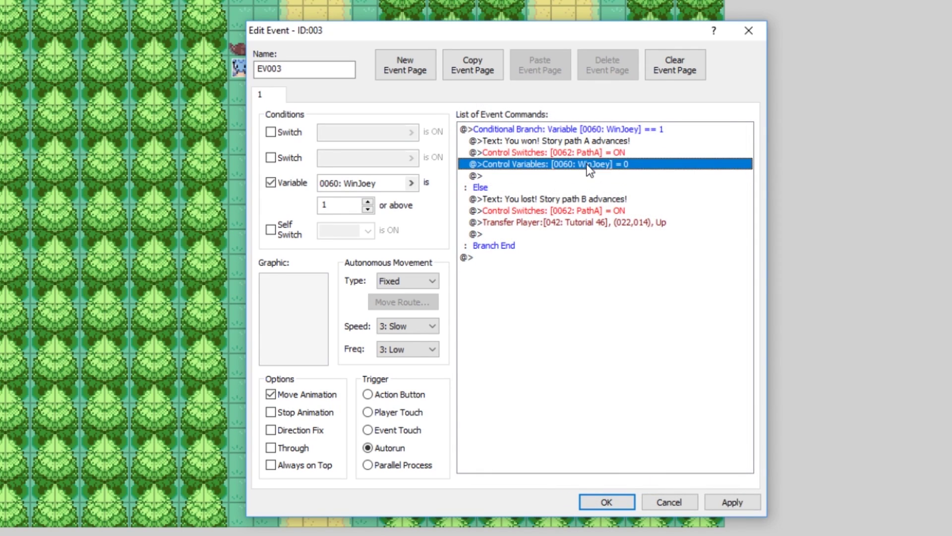
key(ctrl+c)
click(601, 223)
key(ctrl+v)
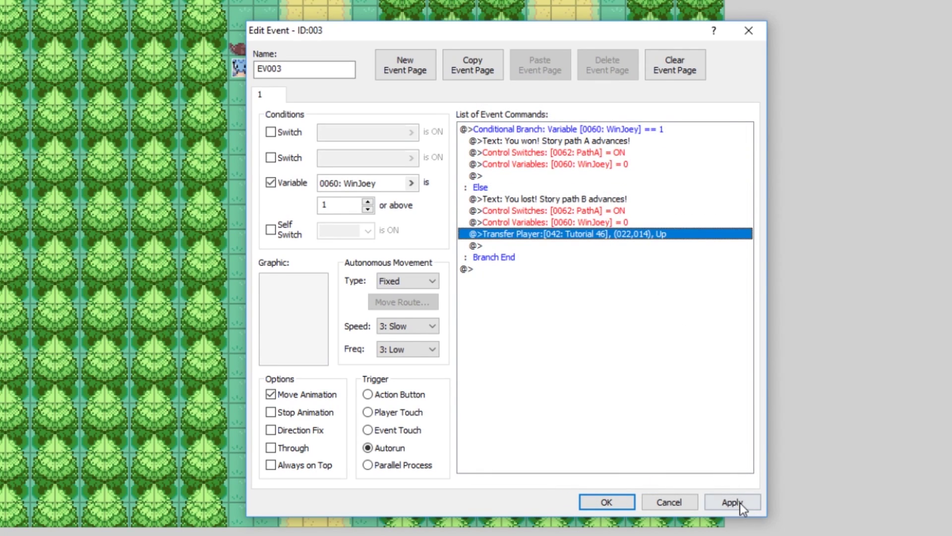
click(732, 502)
click(561, 423)
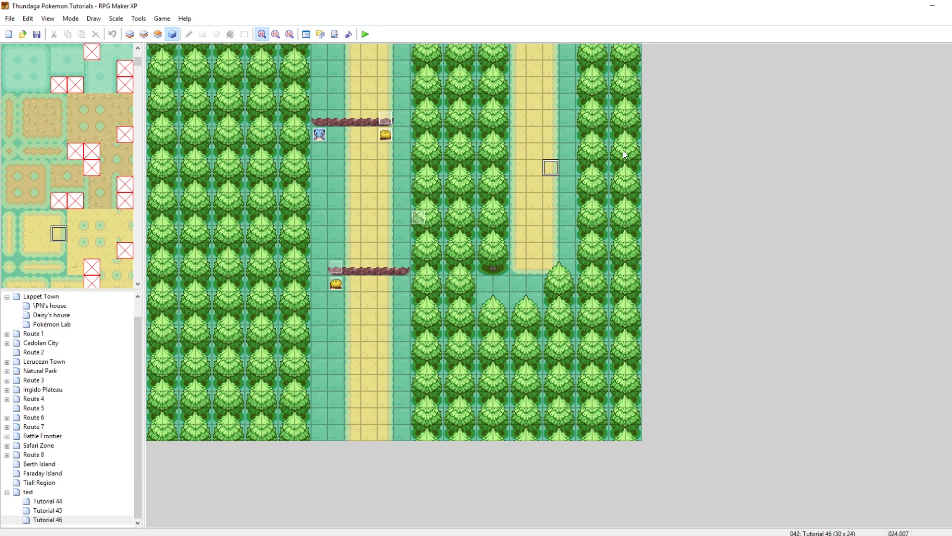
Create an event at tile (023,005) on the right-hand path with a Conditional Branch checking switch 0062: PathA is ON
right_click(530, 130)
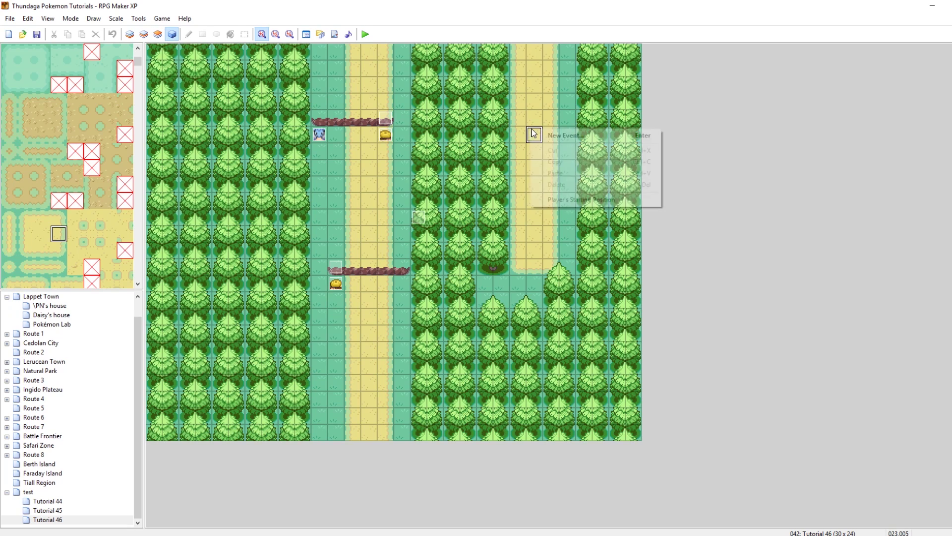
click(573, 133)
double_click(484, 175)
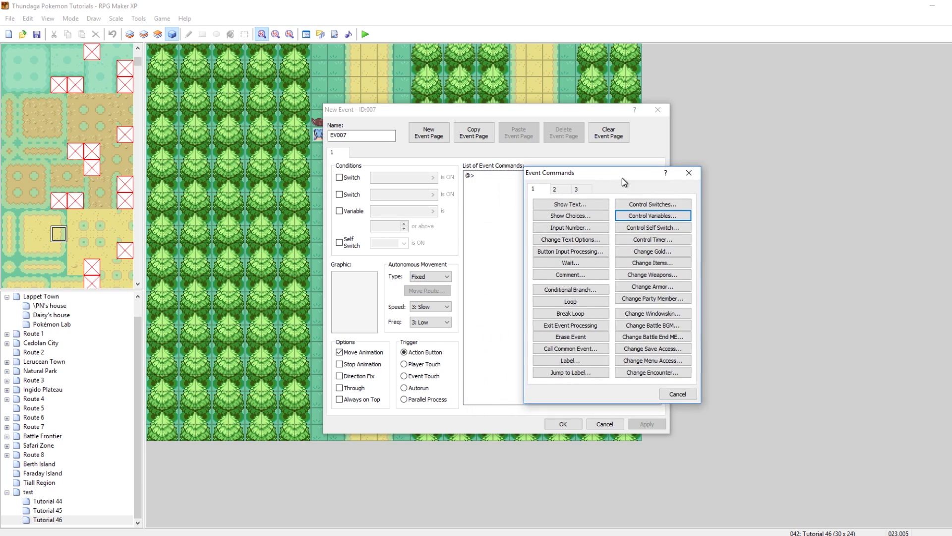
drag(570, 176, 622, 174)
click(572, 289)
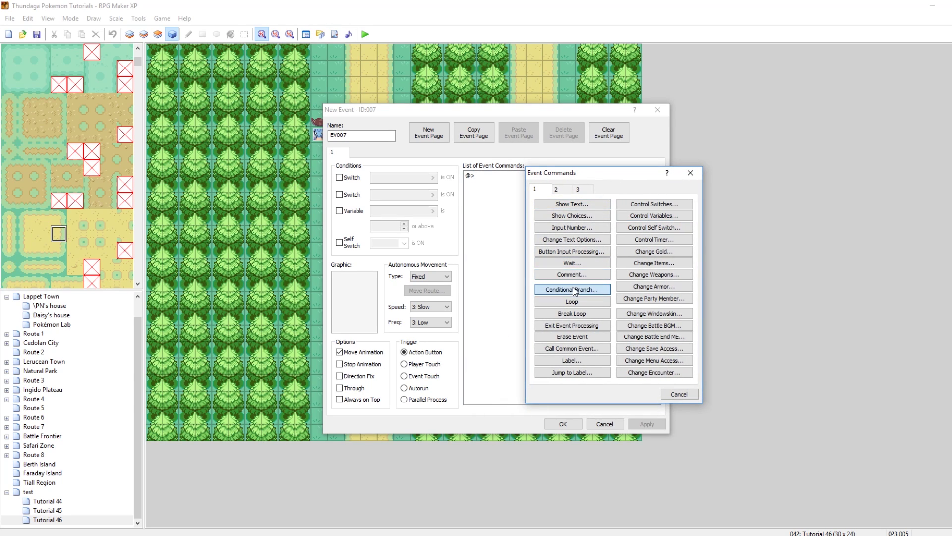
click(591, 236)
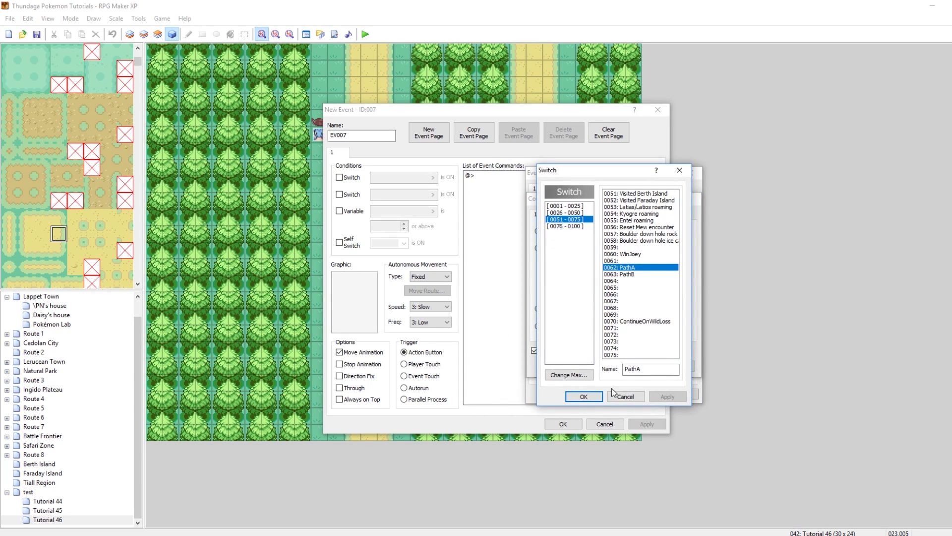
click(583, 396)
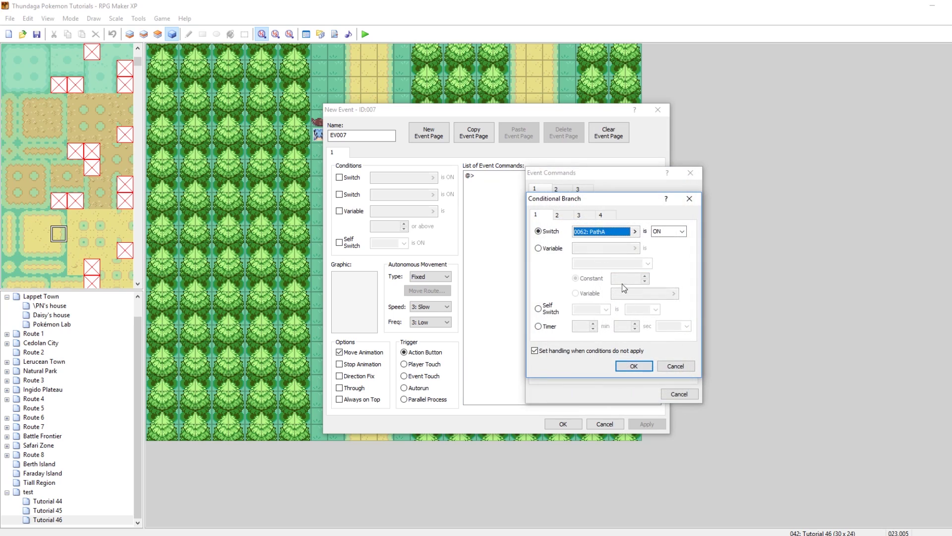
click(635, 366)
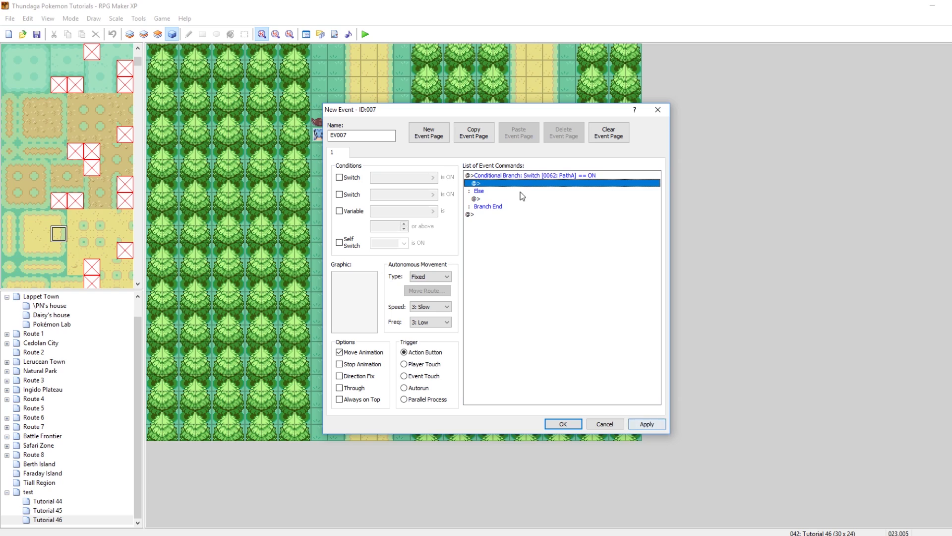
click(647, 423)
Add the text "Wow! You're a good trainer, you beat Youngster Joey!" to the PathA ON branch
right_click(490, 182)
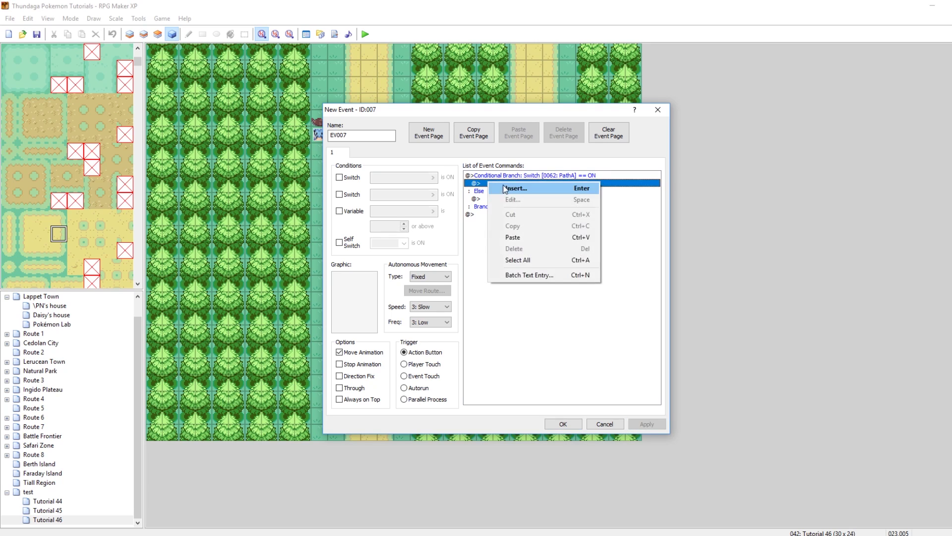
click(505, 189)
click(517, 208)
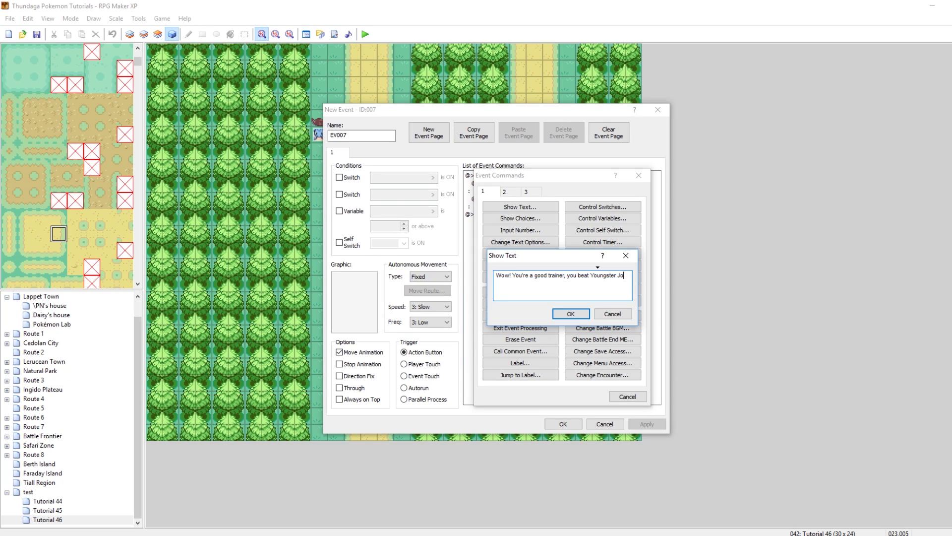
text(!)
click(568, 310)
Add the text "Wow, I can't believe you lost to that Youngster Joey..." to the Else branch and apply it
click(493, 216)
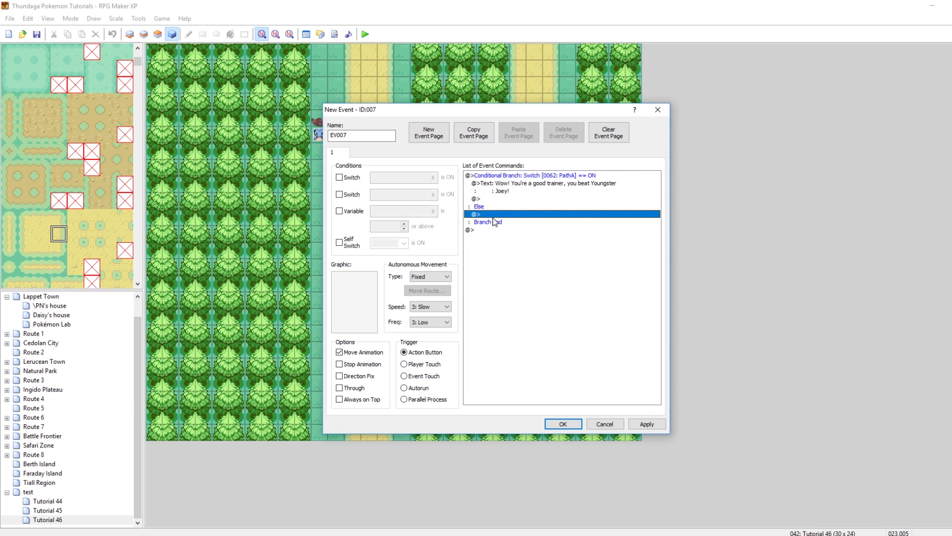
double_click(494, 217)
click(520, 207)
text(Wow)
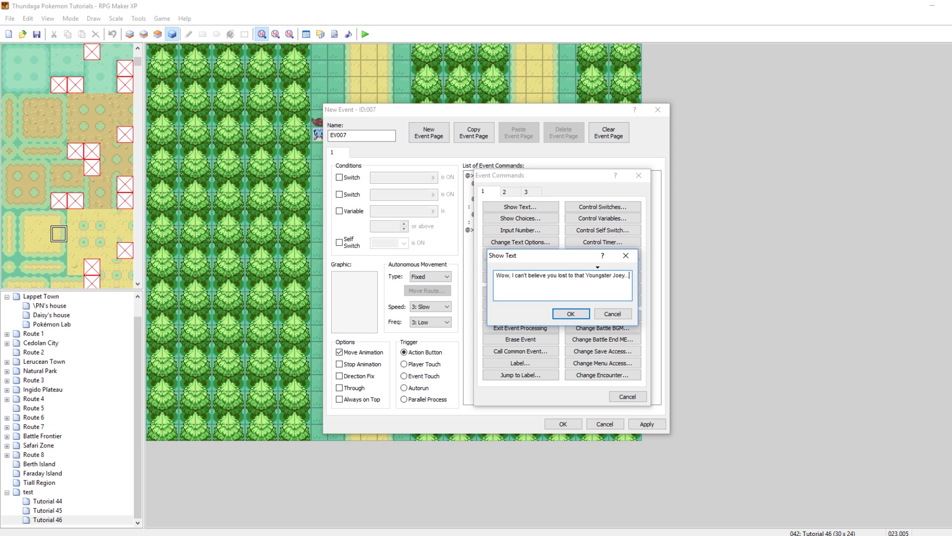
click(571, 313)
click(647, 424)
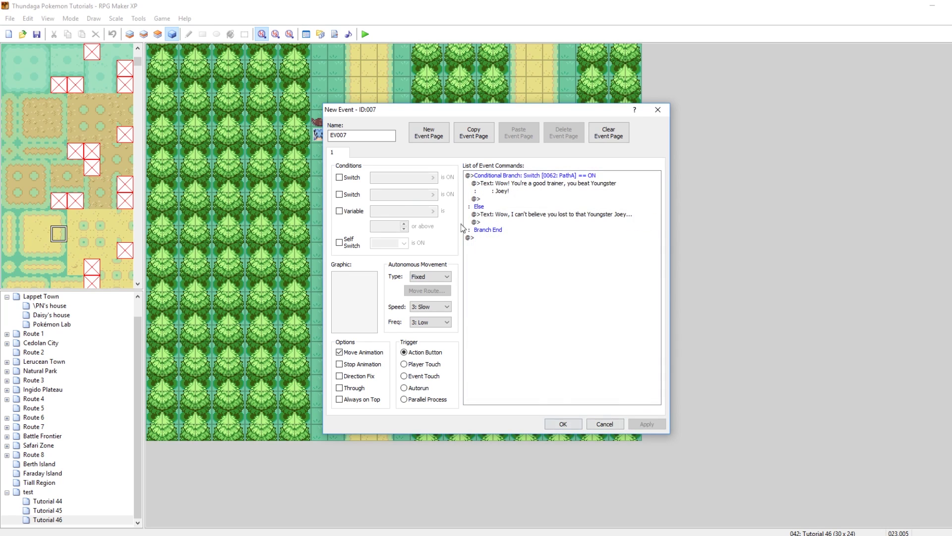
Give the new event a red-haired character graphic, save it, and move it to the left edge near the path's upper end
double_click(339, 318)
scroll(426, 256, down, 15)
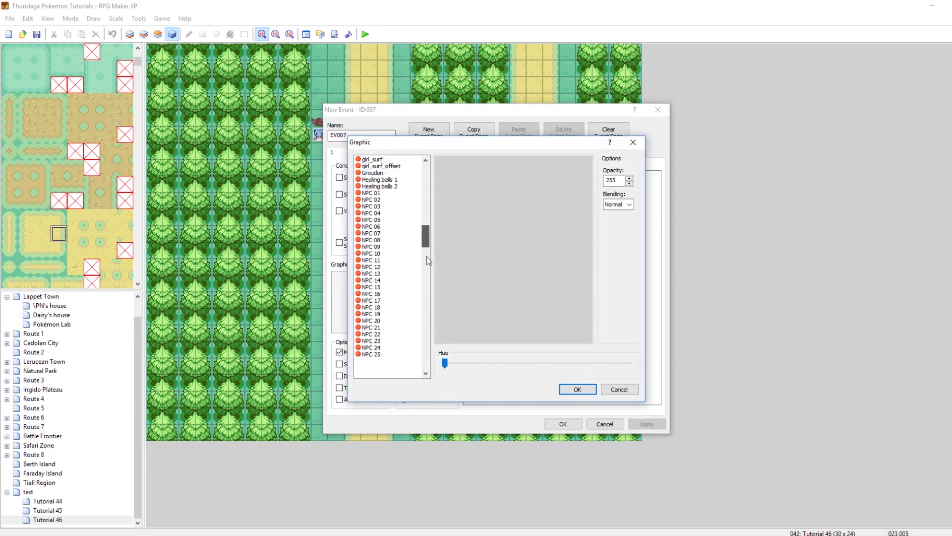
click(399, 294)
click(400, 259)
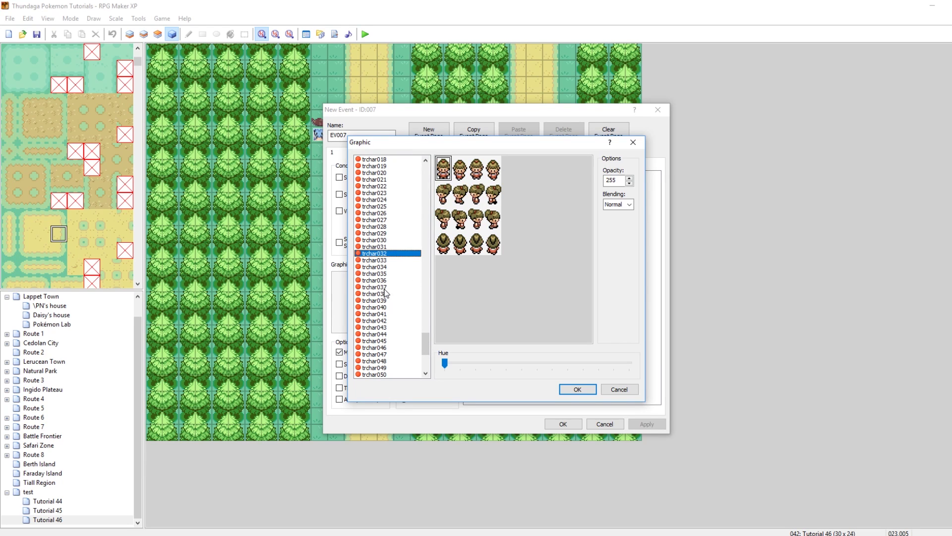
click(377, 336)
click(578, 390)
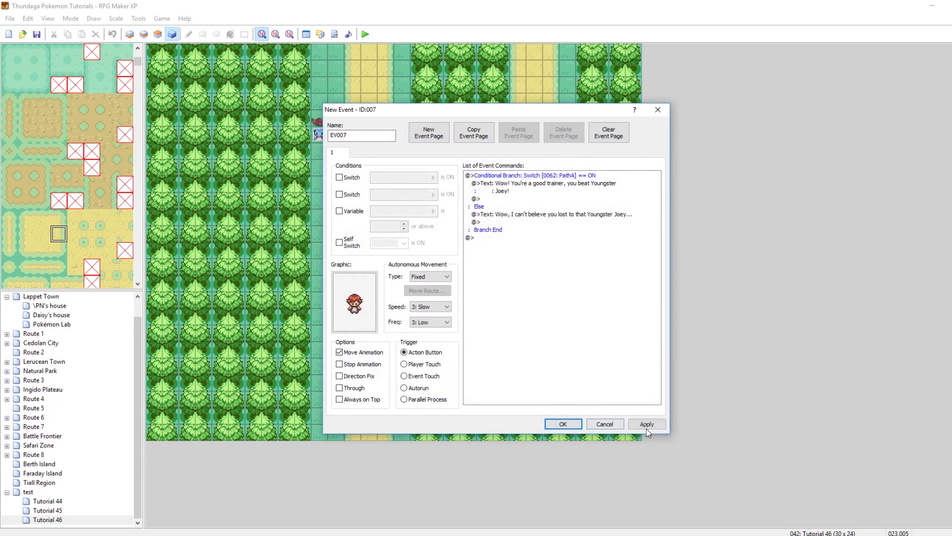
click(558, 426)
click(536, 137)
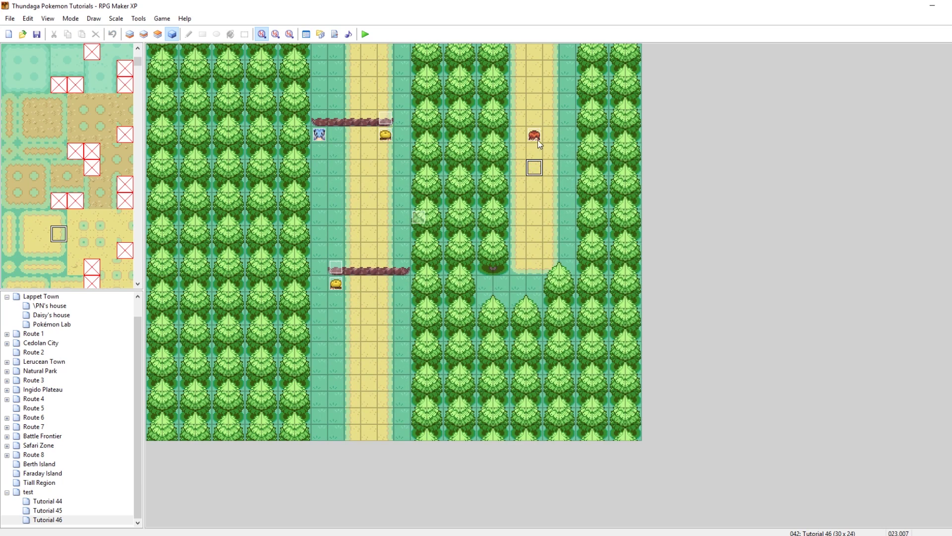
drag(521, 73, 519, 72)
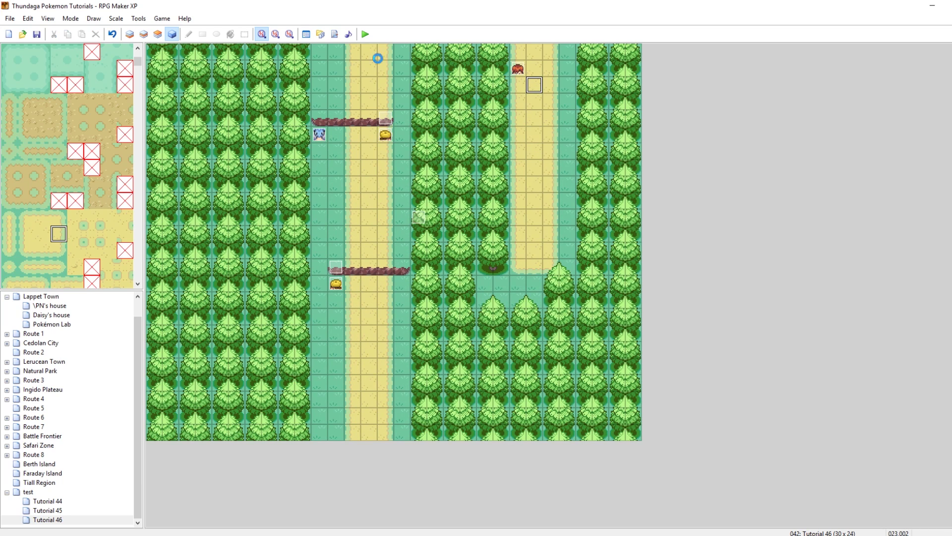
Clear a horizontal gap through the second-layer trees to connect the two paths just below the new character
click(143, 34)
right_drag(524, 94, 525, 106)
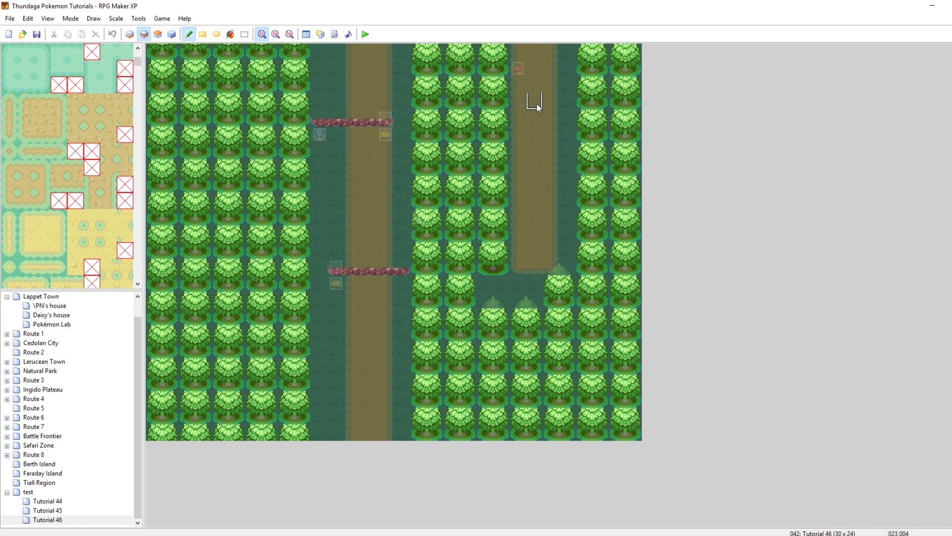
mouse_move(534, 100)
mouse_down()
mouse_move(408, 91)
mouse_move(509, 105)
mouse_move(400, 105)
mouse_up()
key(ctrl+z)
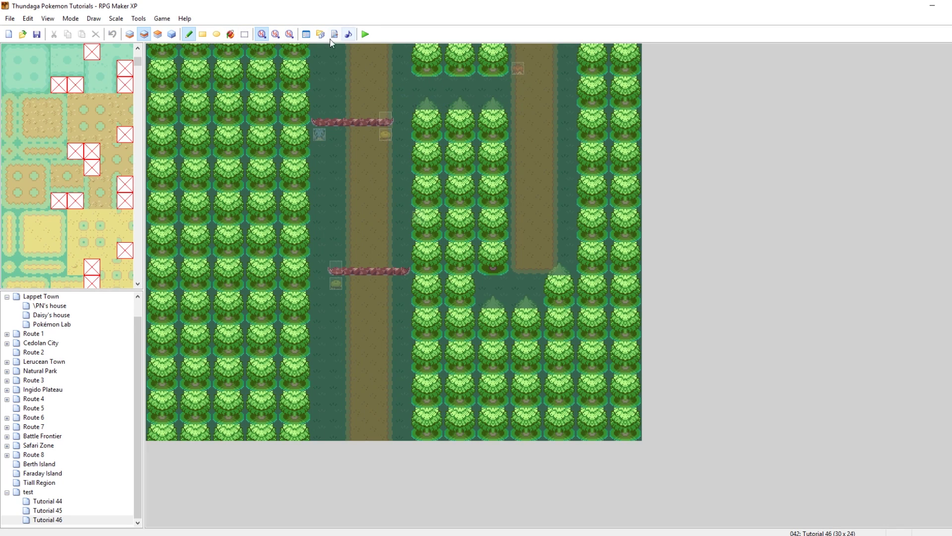
Open autorun event EV003 at the right end of the upper ledge and review its commands and trigger
click(172, 34)
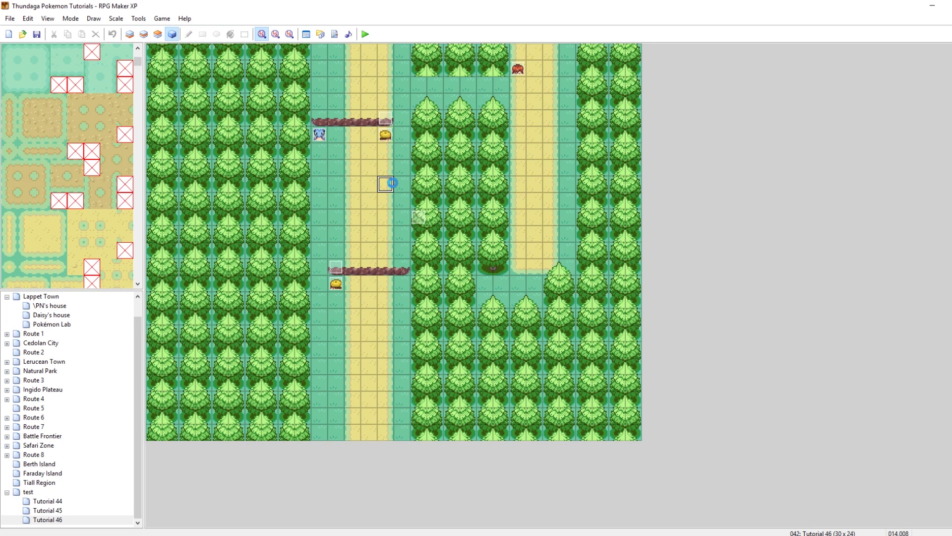
double_click(392, 121)
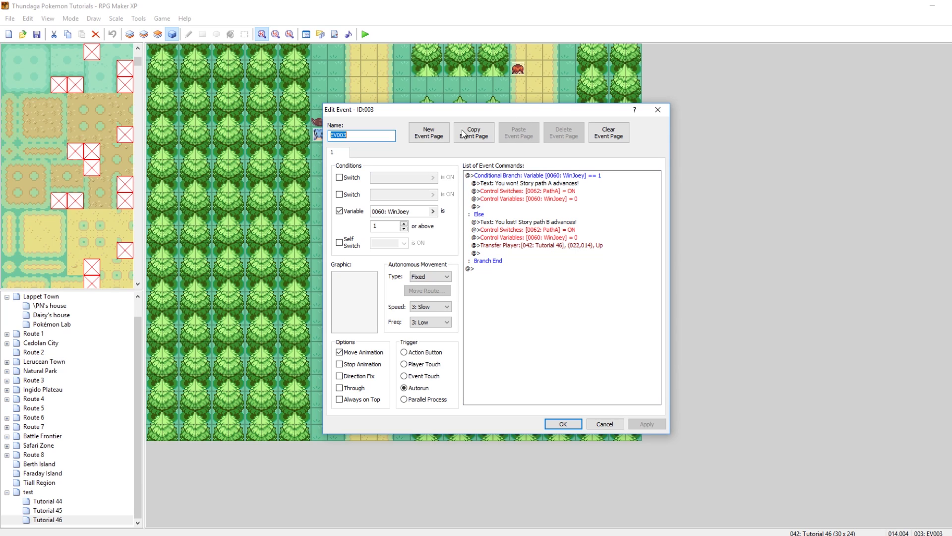
drag(471, 112, 363, 188)
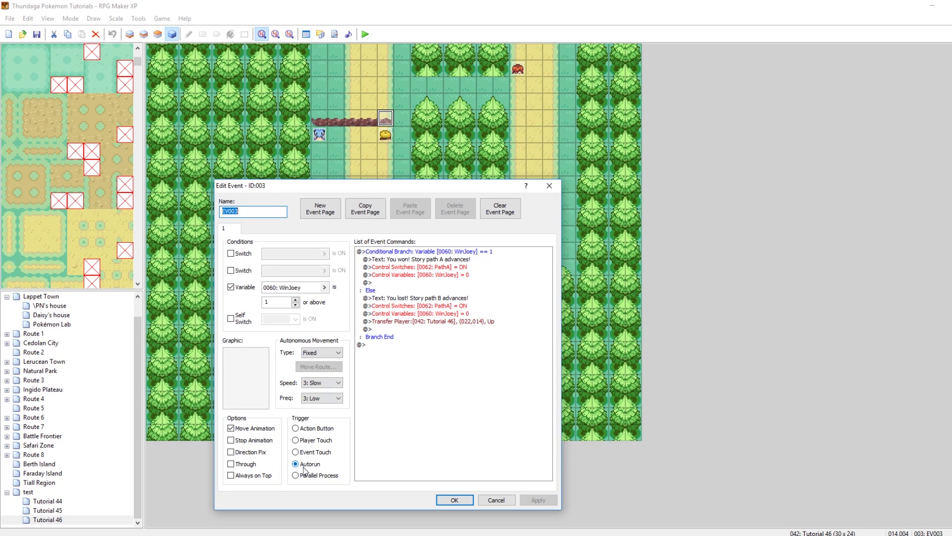
Remove the PathA switch and WinJoey variable commands from both branches of EV003's conditional branch and apply the change
click(430, 267)
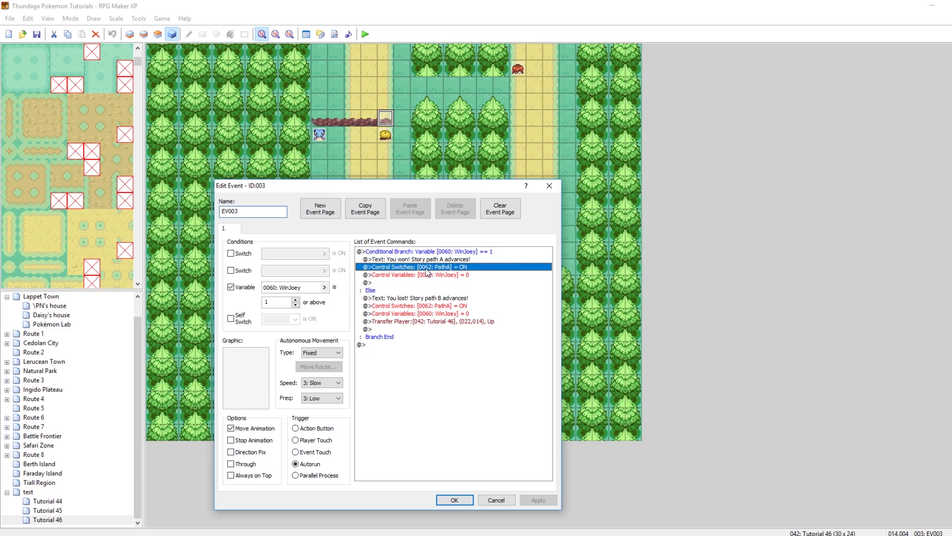
key(Delete)
key(Delete)
click(453, 290)
key(Delete)
key(Delete)
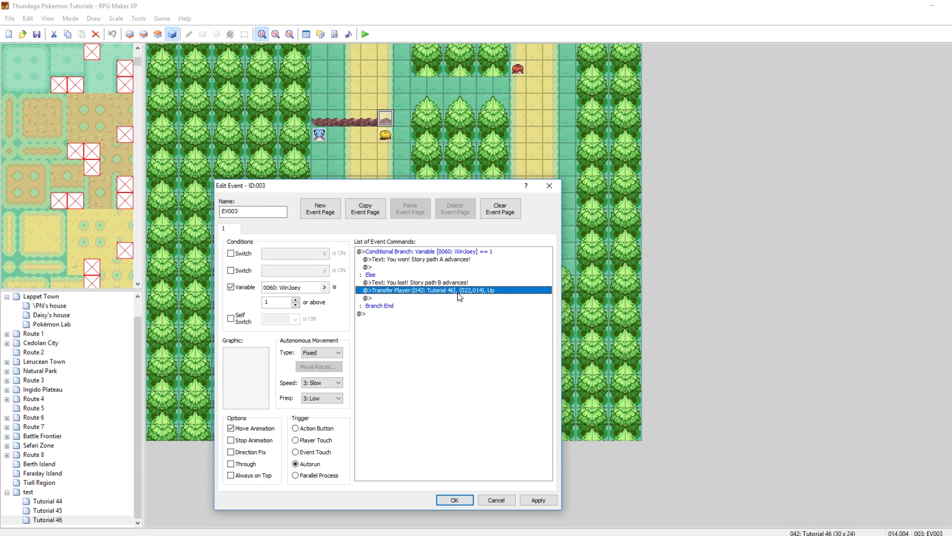
click(552, 500)
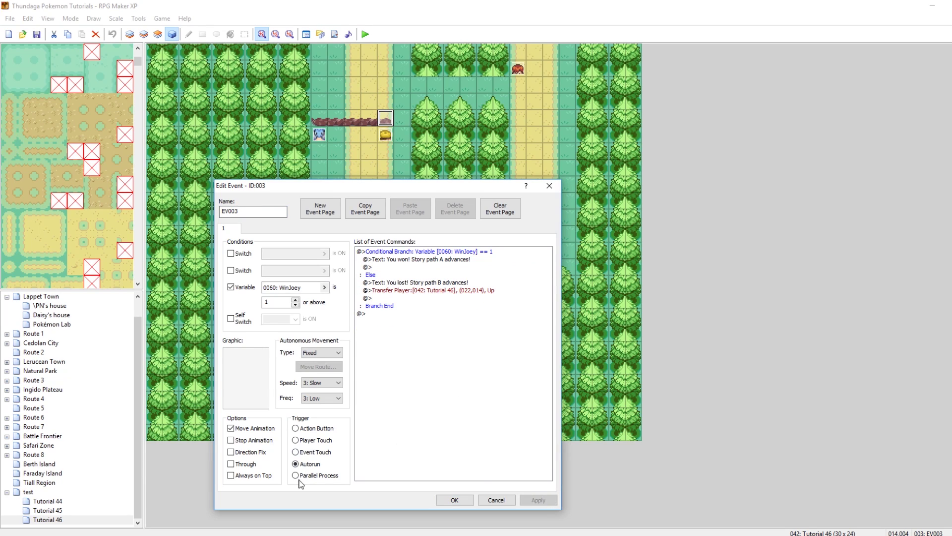
Insert a Control Self Switch command setting A to ON after the "You won! Story path A advances!" text
click(401, 268)
right_click(401, 268)
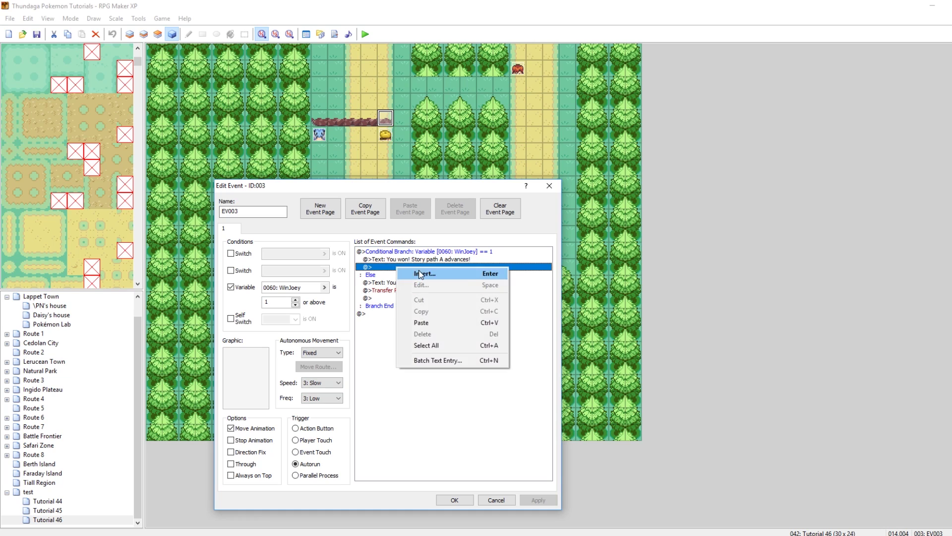
click(419, 275)
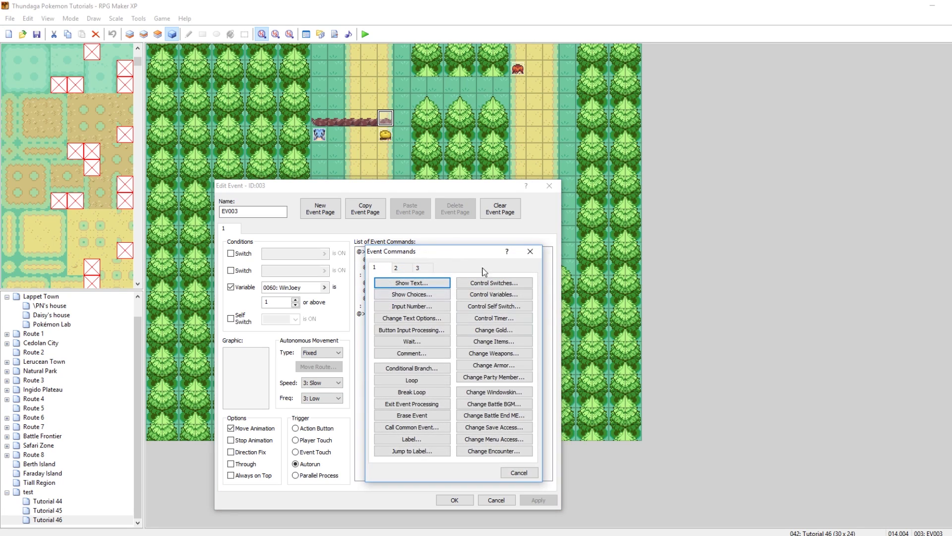
click(399, 271)
click(377, 267)
click(494, 306)
click(496, 350)
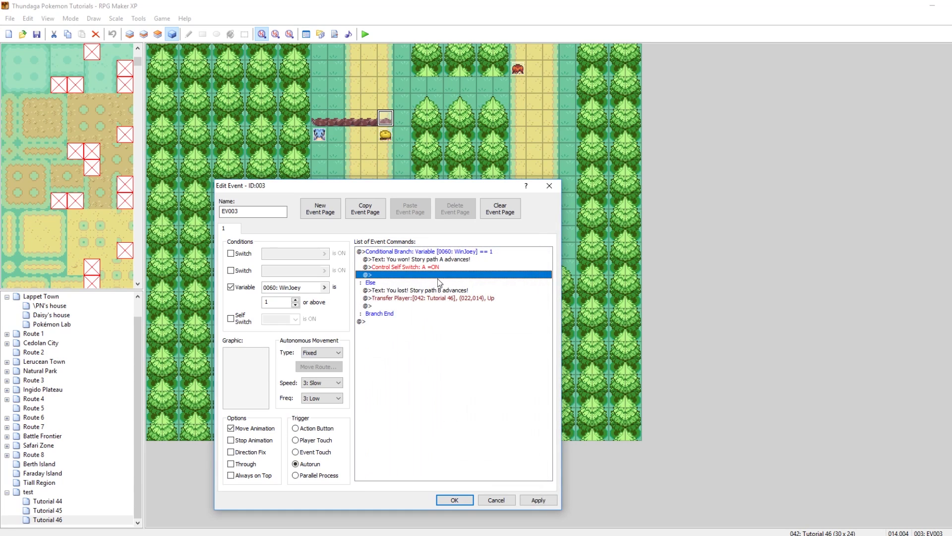
Copy the self switch command into the Else branch just before the Transfer Player command and apply it
click(427, 267)
click(436, 298)
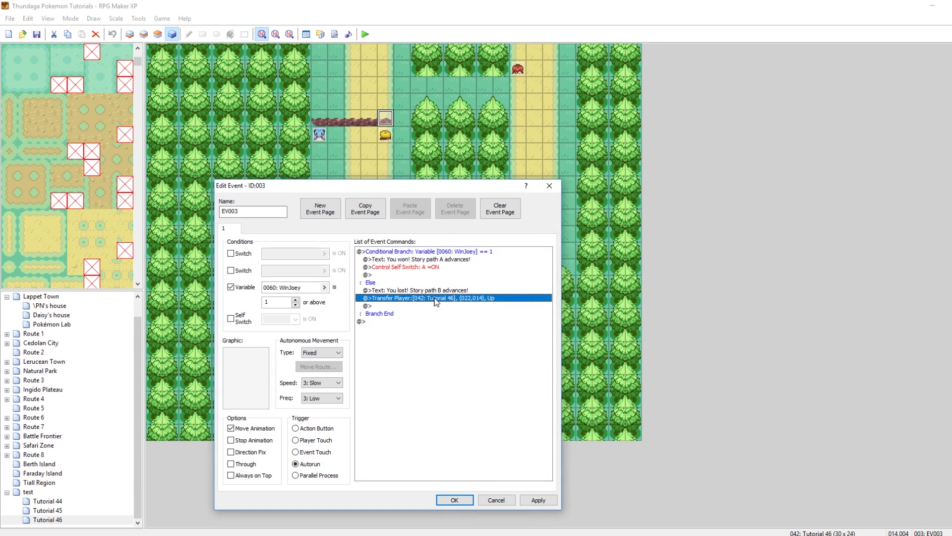
key(ctrl+v)
click(549, 503)
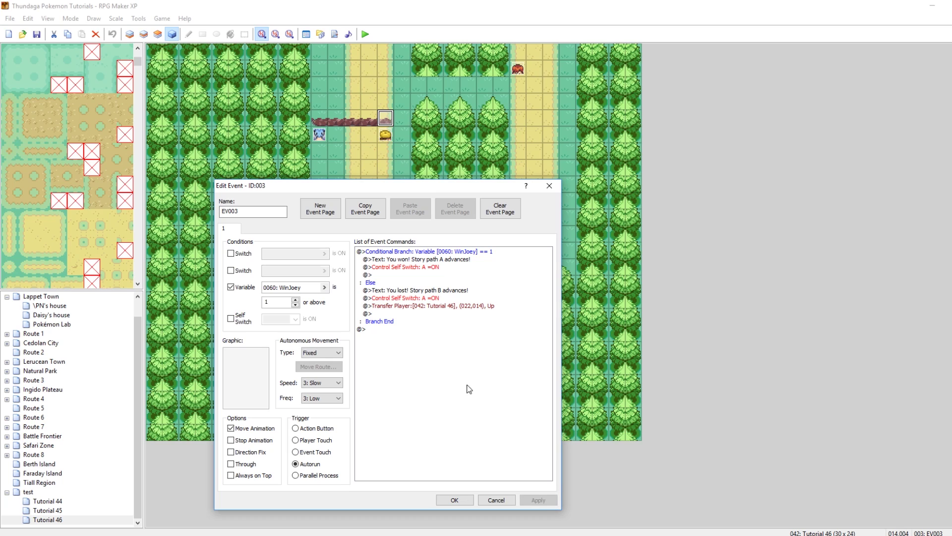
Replace the self switch commands inside both branches with a single one pasted after Branch End, and apply it
click(416, 299)
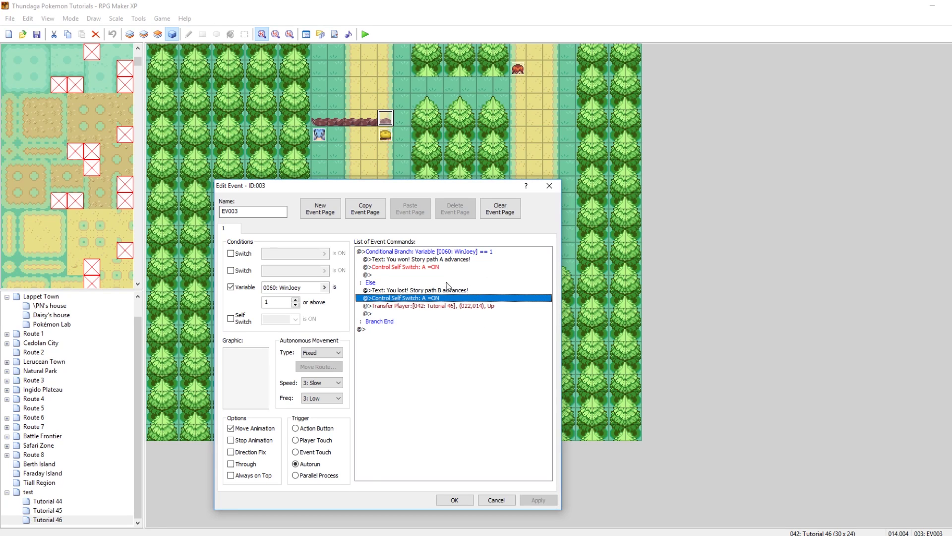
key(Delete)
click(425, 268)
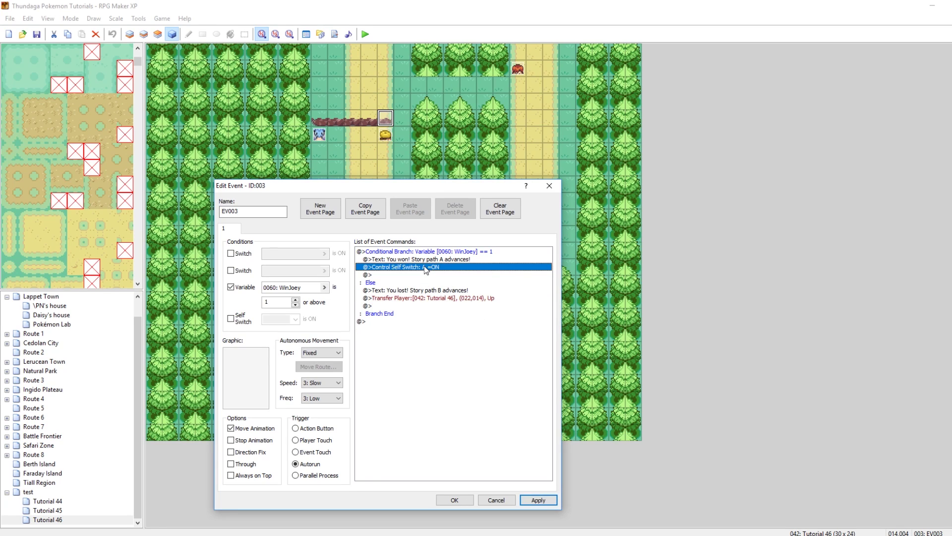
key(Delete)
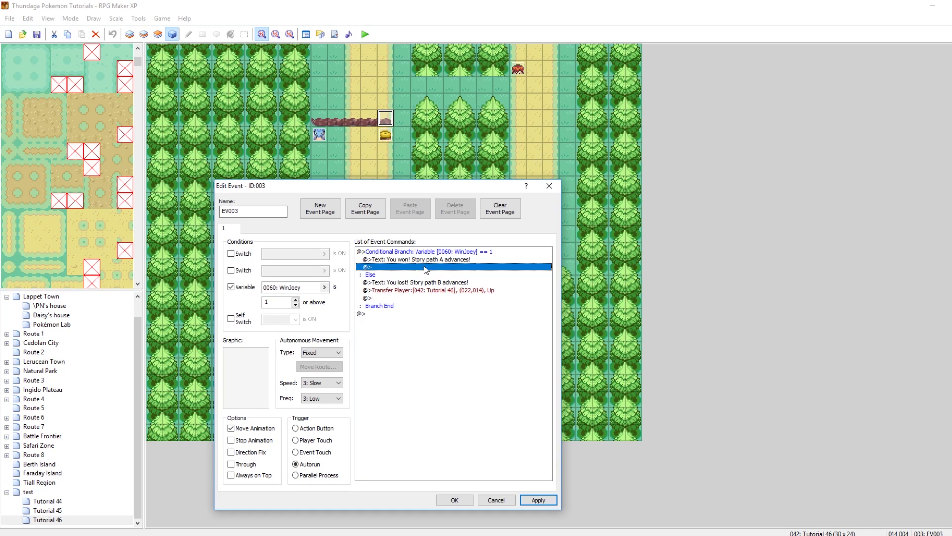
click(396, 313)
key(ctrl+v)
click(539, 500)
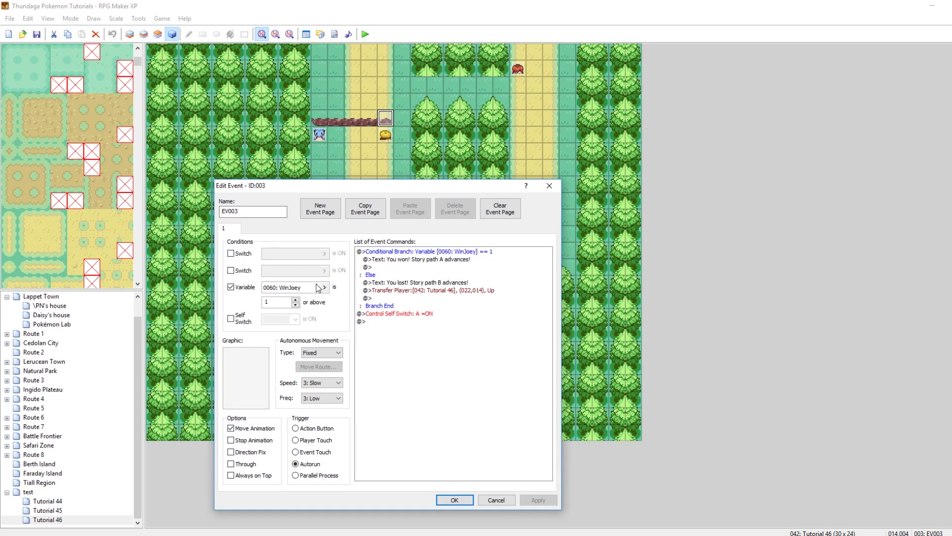
Add a blank second page to EV003 conditioned on self switch A being ON, apply it, and save the event
click(320, 208)
click(231, 319)
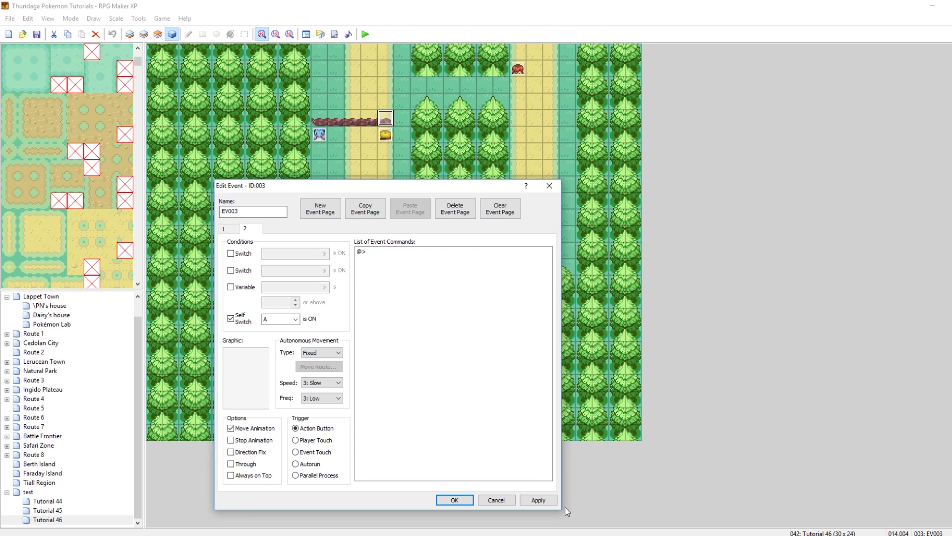
click(539, 500)
click(229, 229)
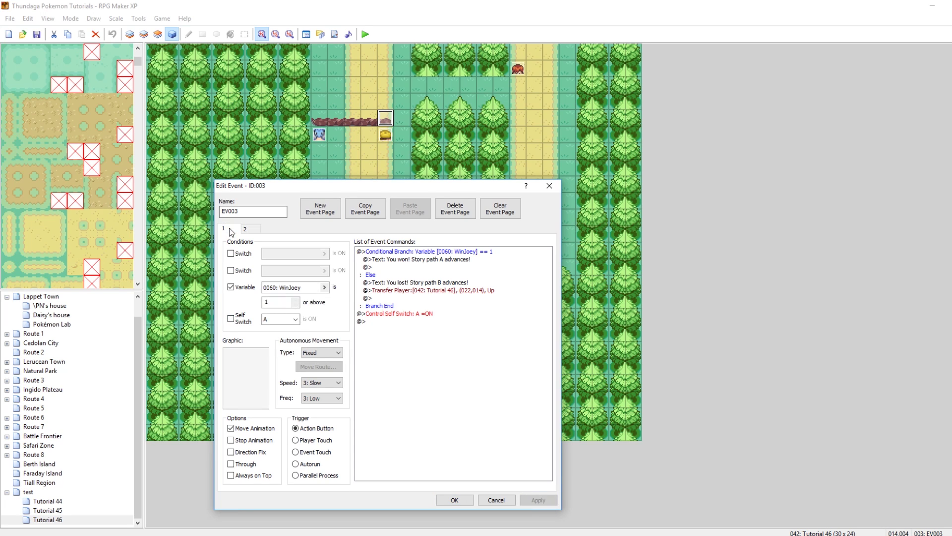
click(454, 500)
Change the red-haired character's Conditional Branch to check variable 0060: WinJoey equal to 1, and save the event
double_click(518, 69)
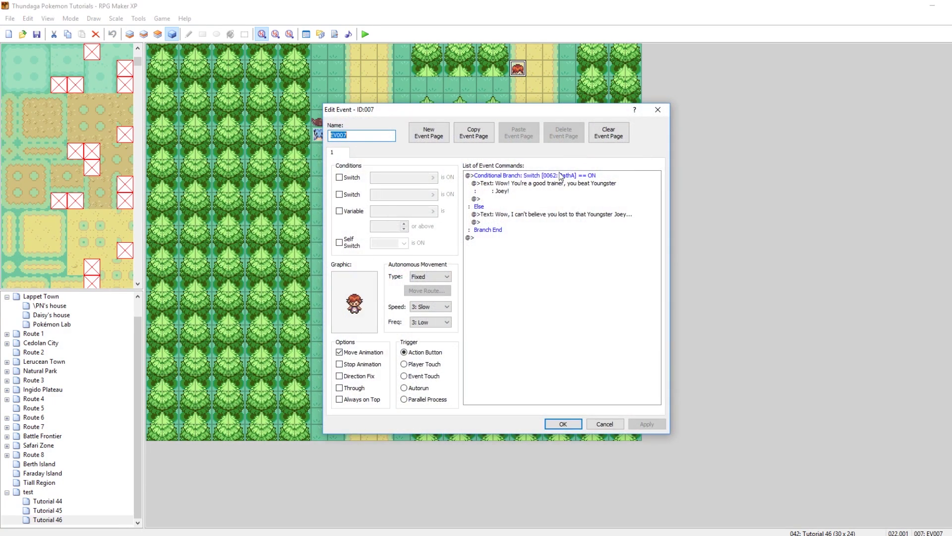
click(561, 176)
right_click(549, 175)
click(565, 197)
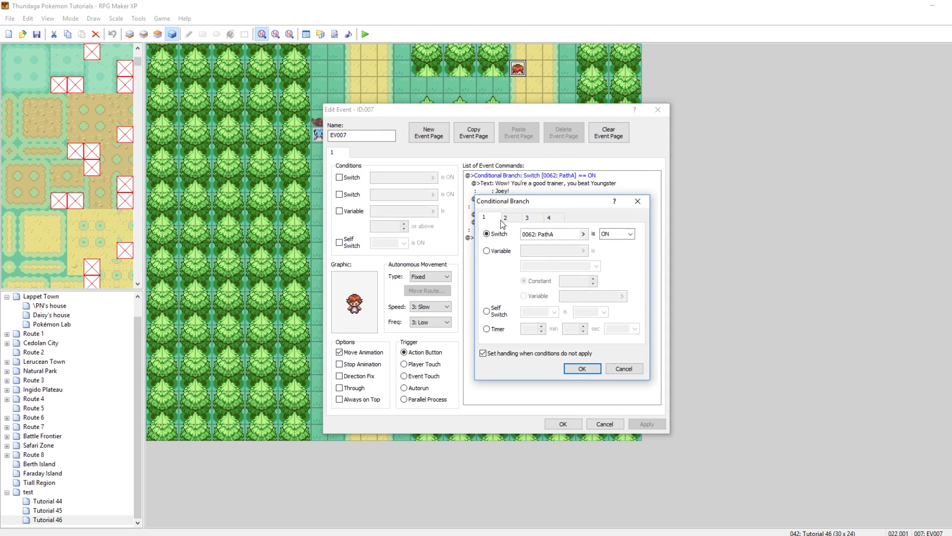
click(498, 251)
click(583, 250)
click(571, 397)
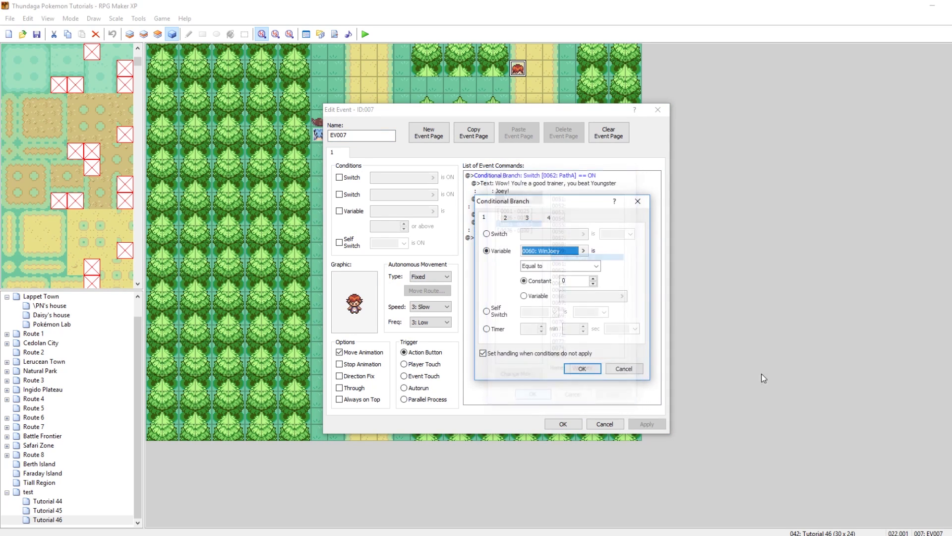
click(592, 278)
click(583, 368)
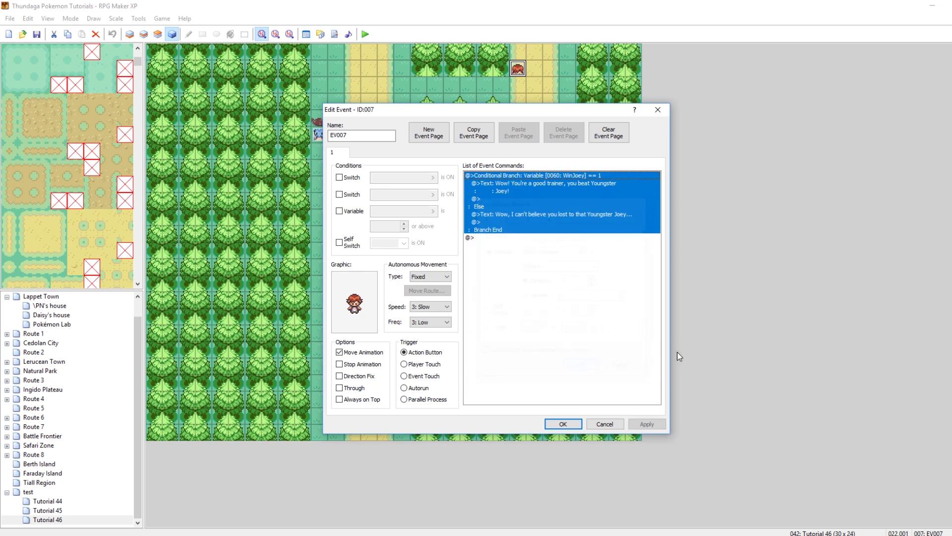
click(563, 187)
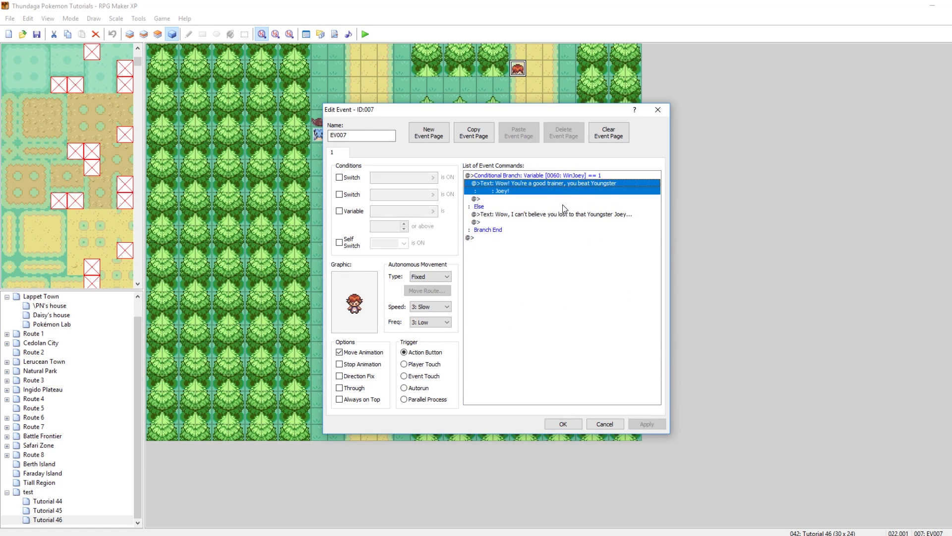
click(564, 214)
click(565, 429)
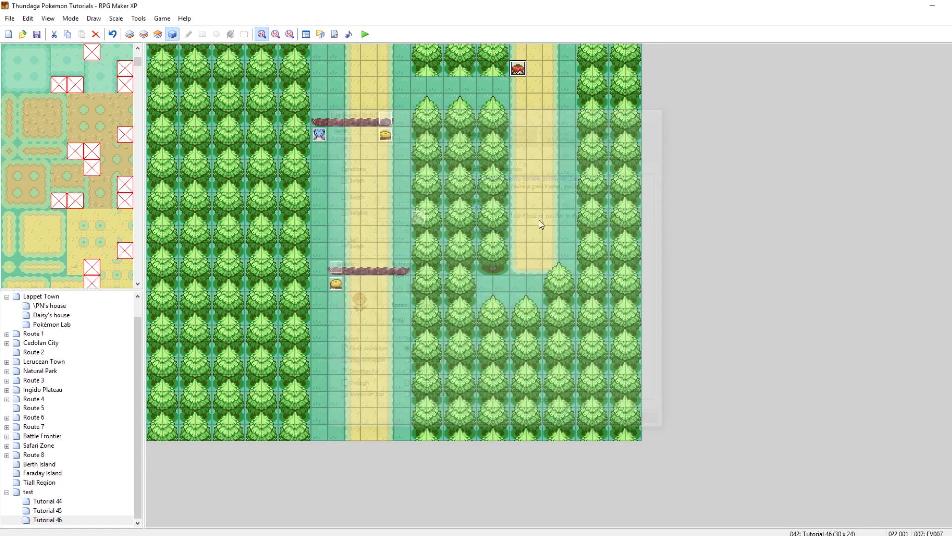
Start a playtest and walk past the upper ledge's Youngster to trigger his battle
click(158, 34)
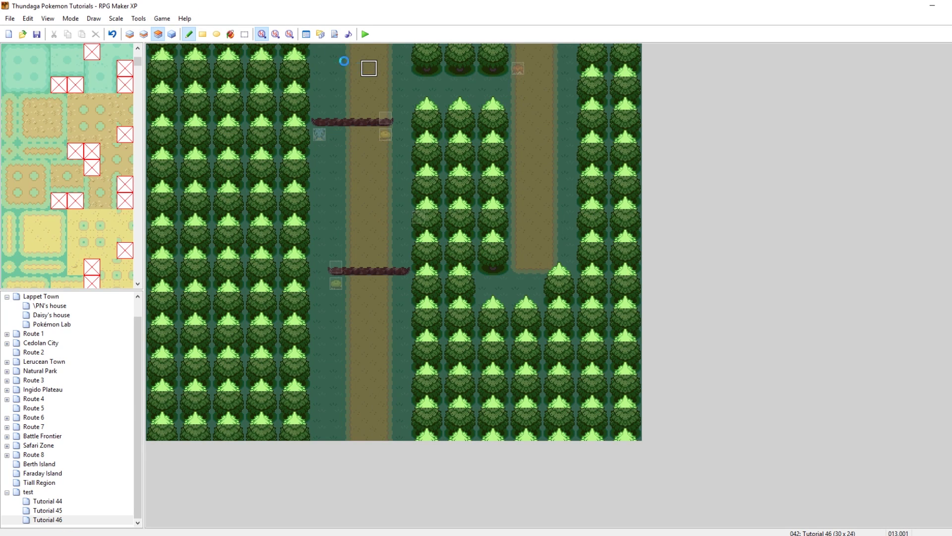
click(172, 35)
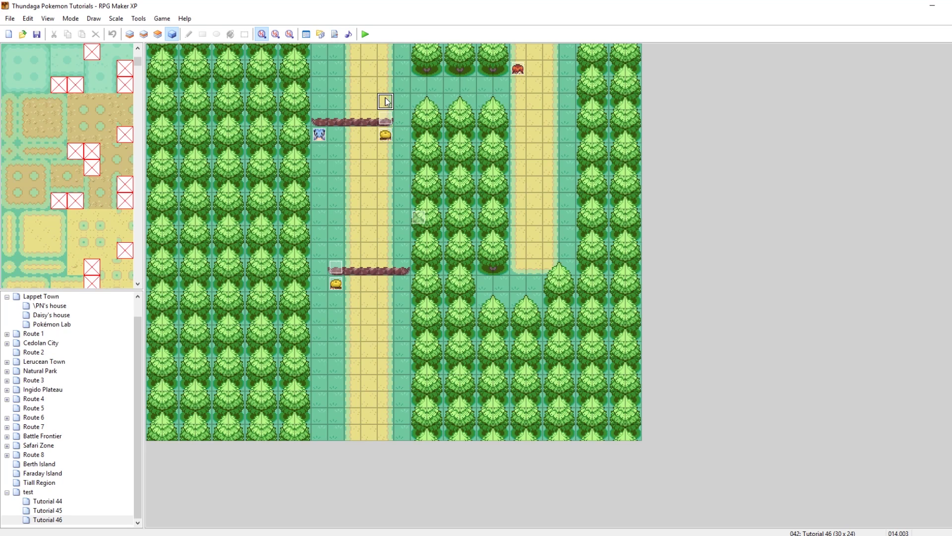
click(365, 34)
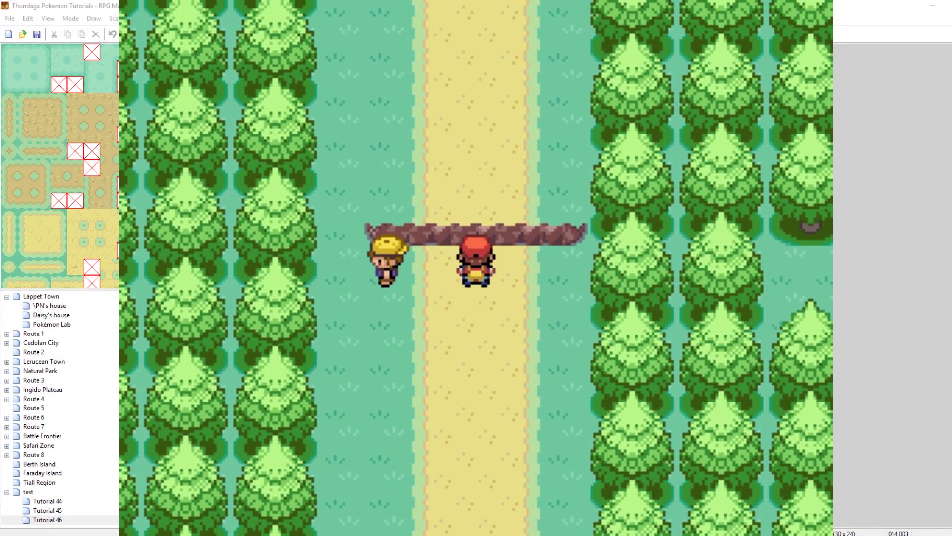
key(Up)
key(Right)
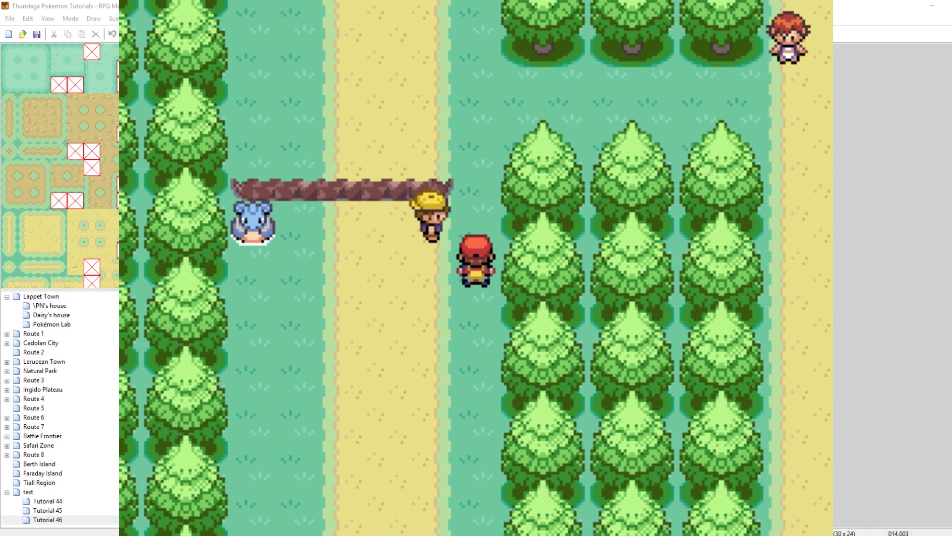
key(Up)
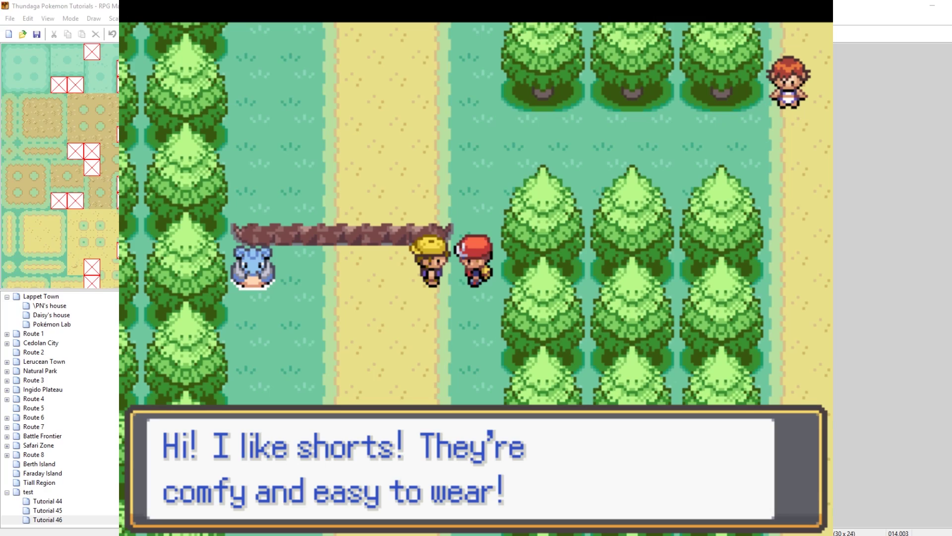
key(Return)
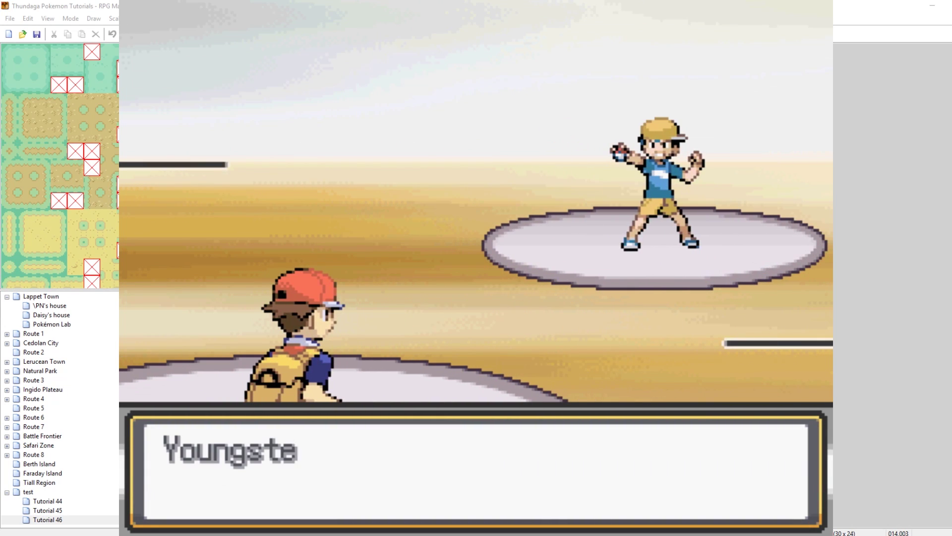
End the Youngster battle as a loss by answering No to "Treat this battle as a win?", and advance through the messages
key(Return)
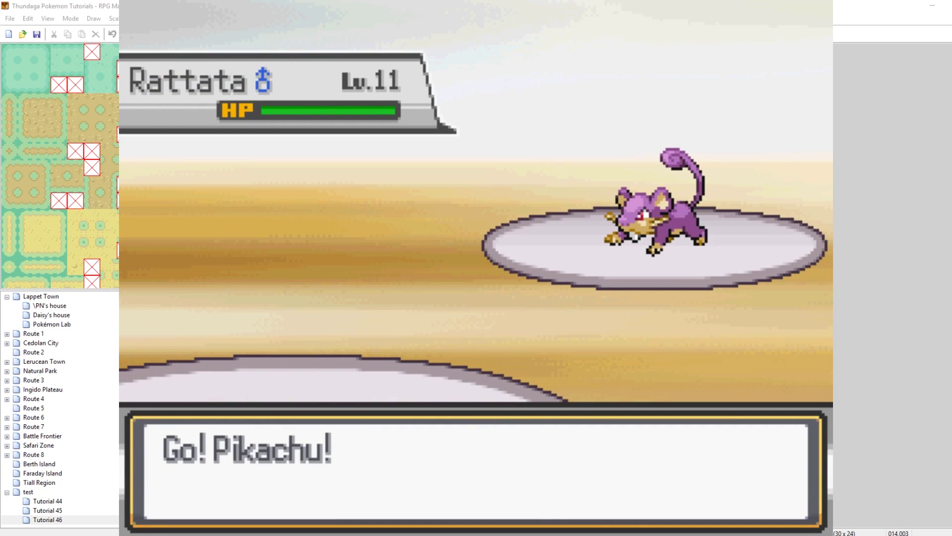
key(Down)
key(Return)
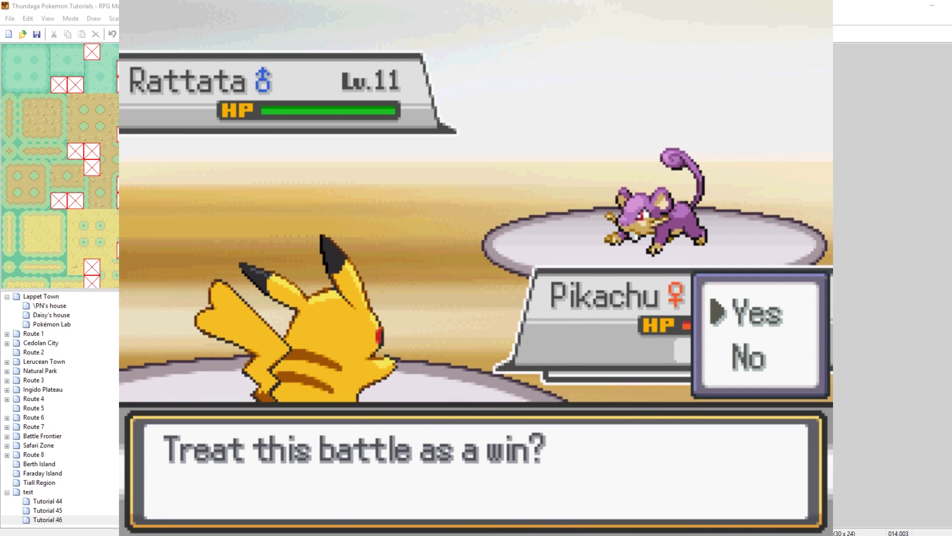
key(Down)
key(Return)
key(Return)
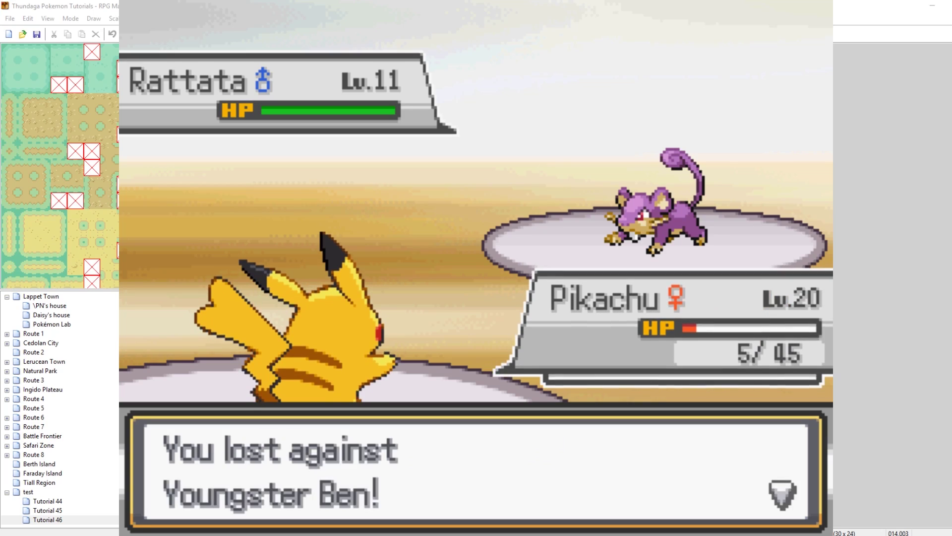
key(Return)
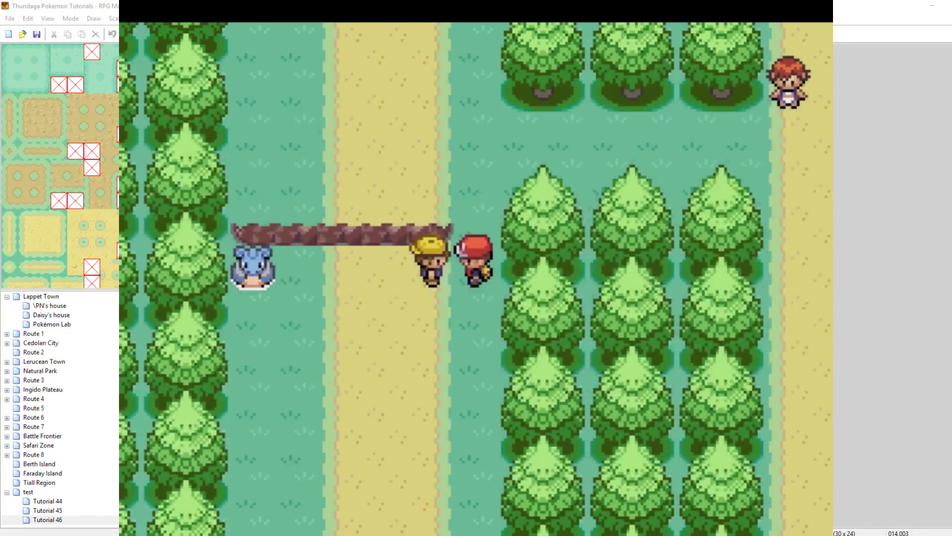
key(Return)
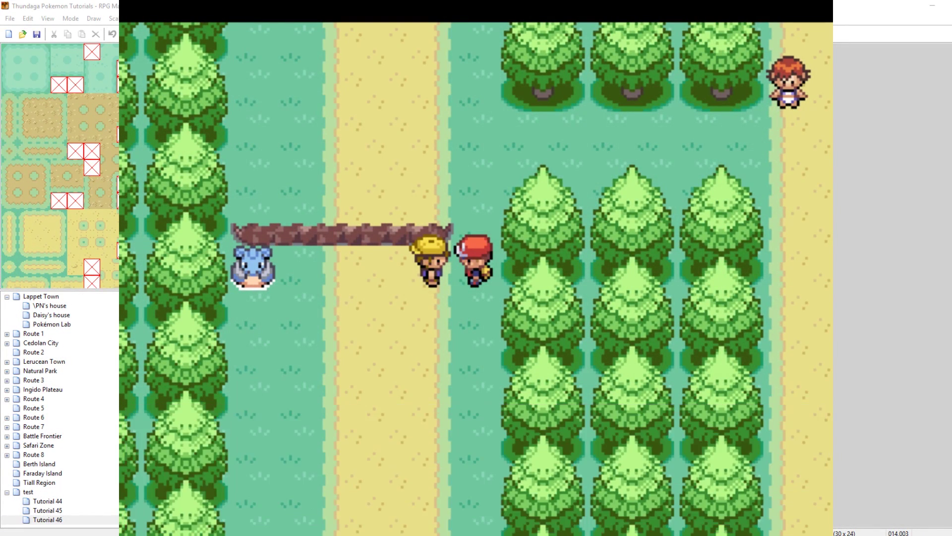
Walk to the red-haired character, talk to her to test her reaction, and head back down the path
key(Up)
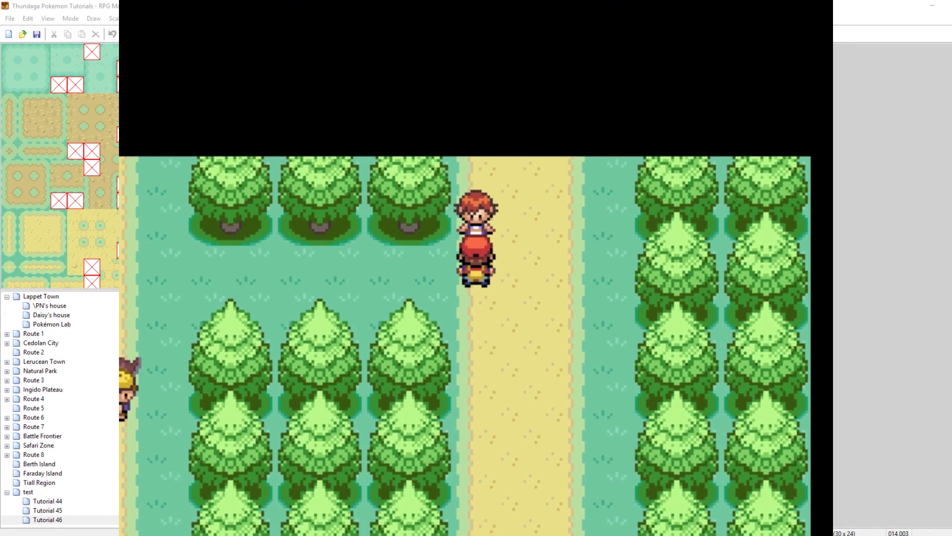
key(Return)
key(Down)
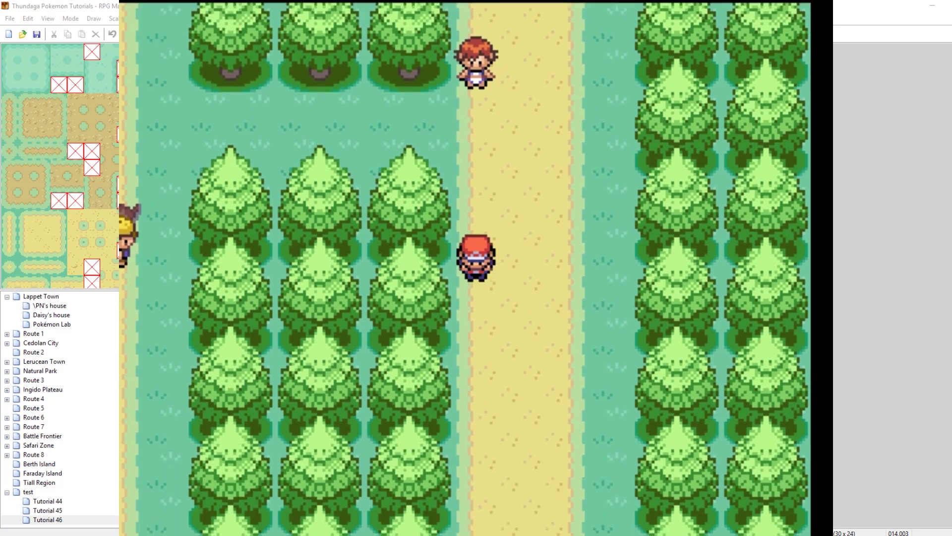
Return to the Youngster at the upper ledge and trigger his battle again
key(Left)
key(Up)
key(Up)
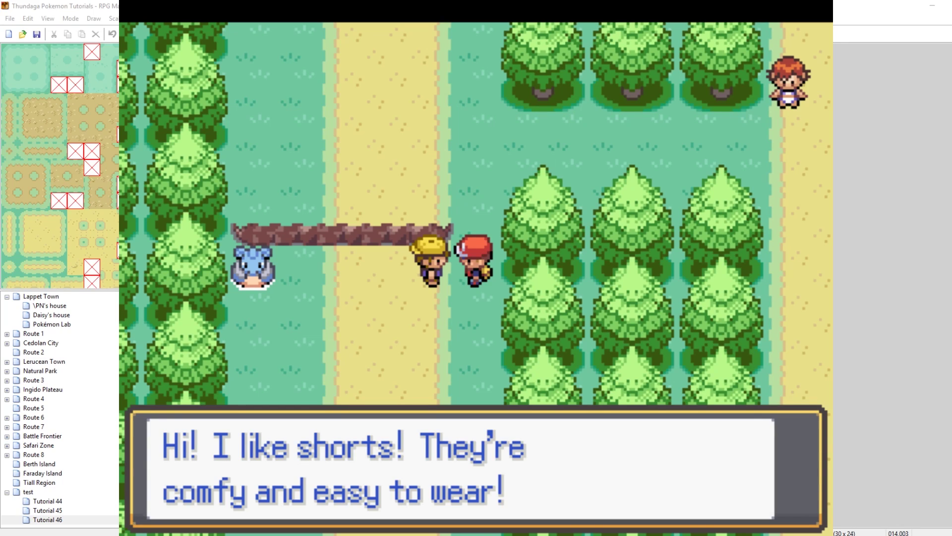
key(Return)
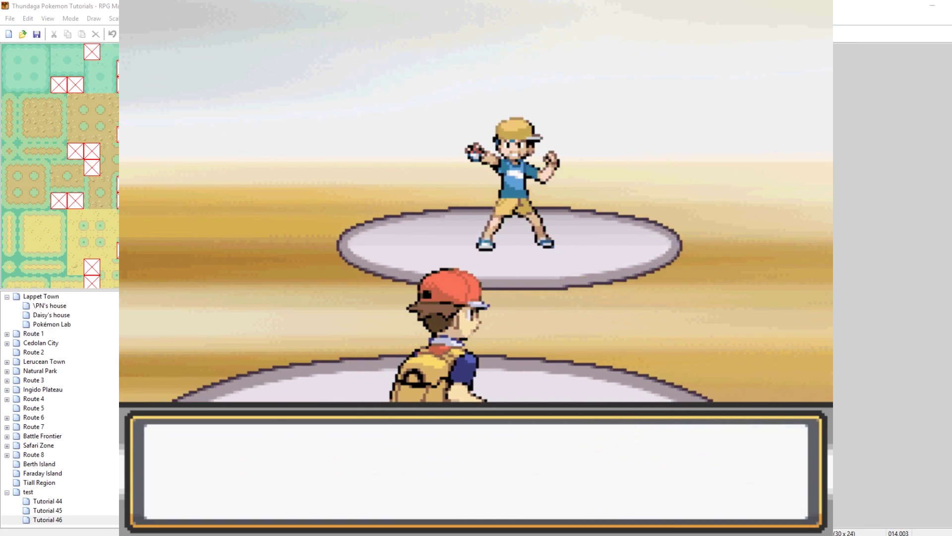
Play the repeated Youngster battle through as a win and advance through the closing messages
key(Return)
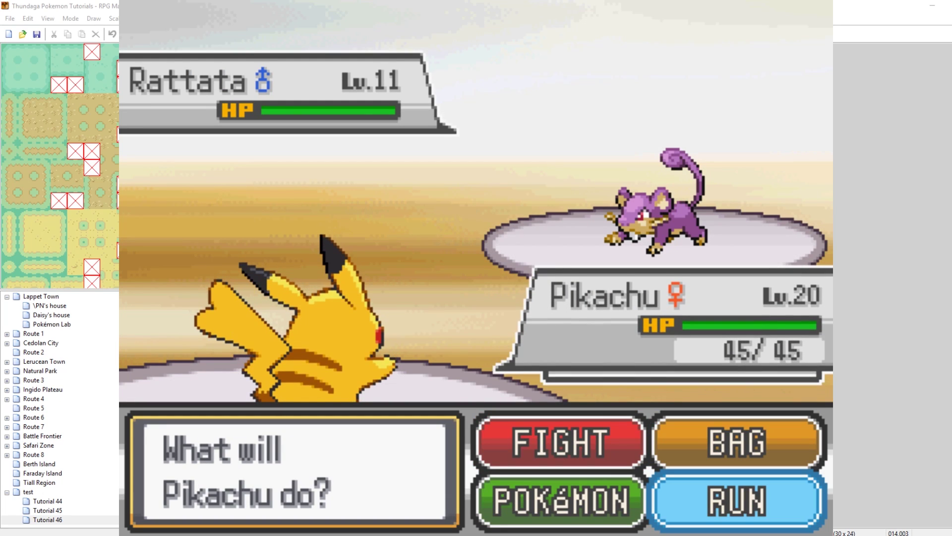
key(Return)
key(Return)
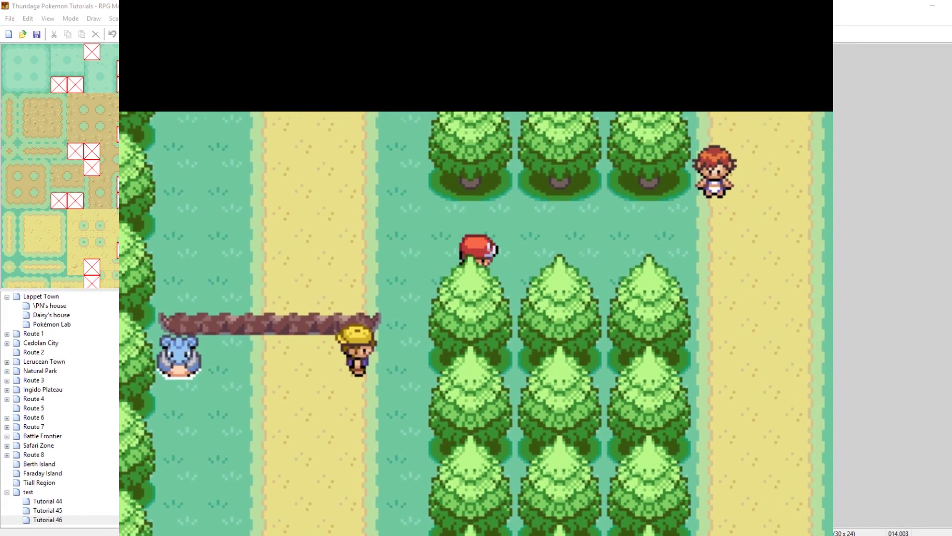
Talk to the red-haired character to test her reaction to the win, walk back towards the Youngster and close the playtest
key(Right)
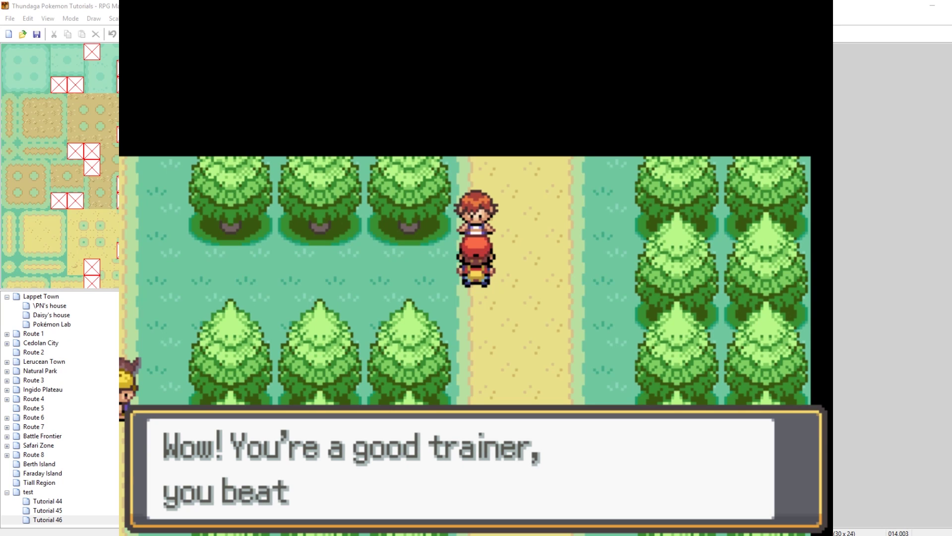
key(Return)
key(Left)
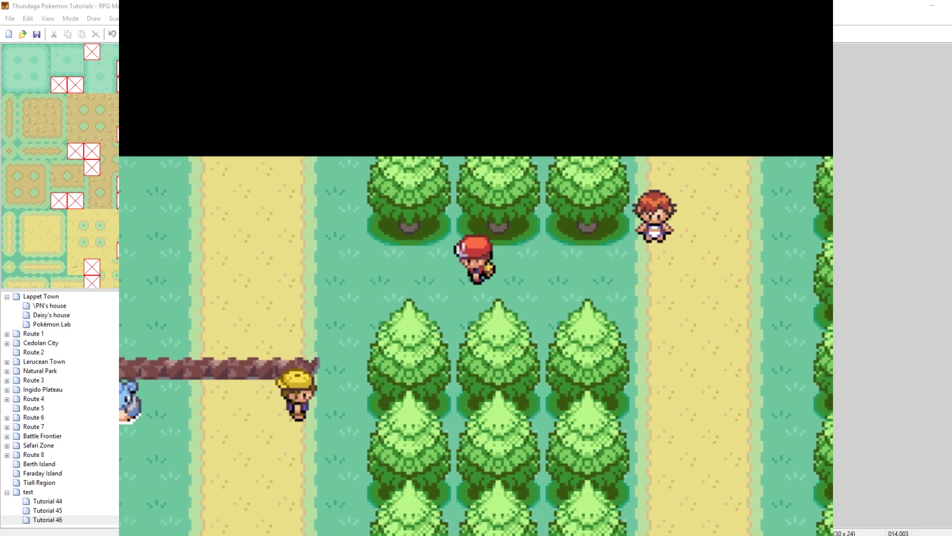
key(Down)
key(Left)
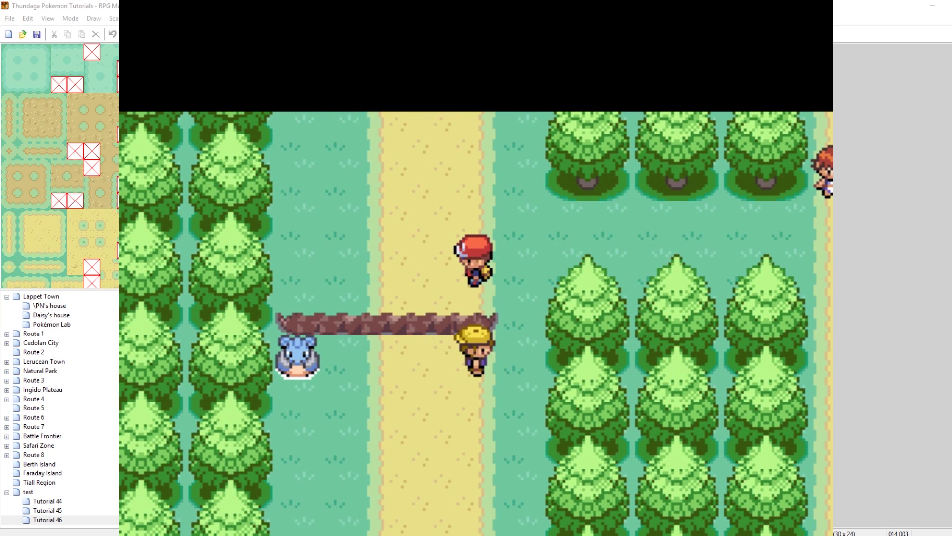
key(Right)
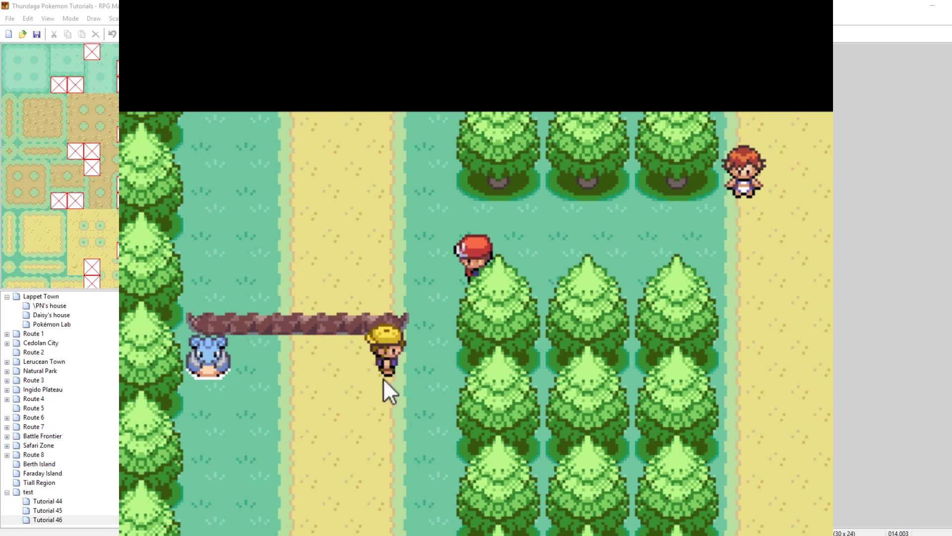
click(815, 9)
Remove the Control Self Switch: A =ON command from page 1 of the autorun event EV003 above the Youngster, and save the event
double_click(388, 118)
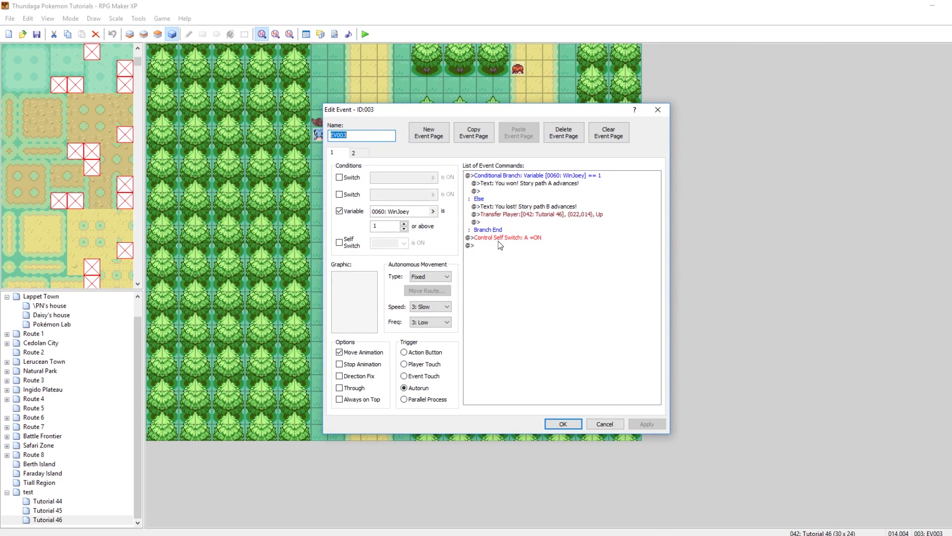
click(359, 152)
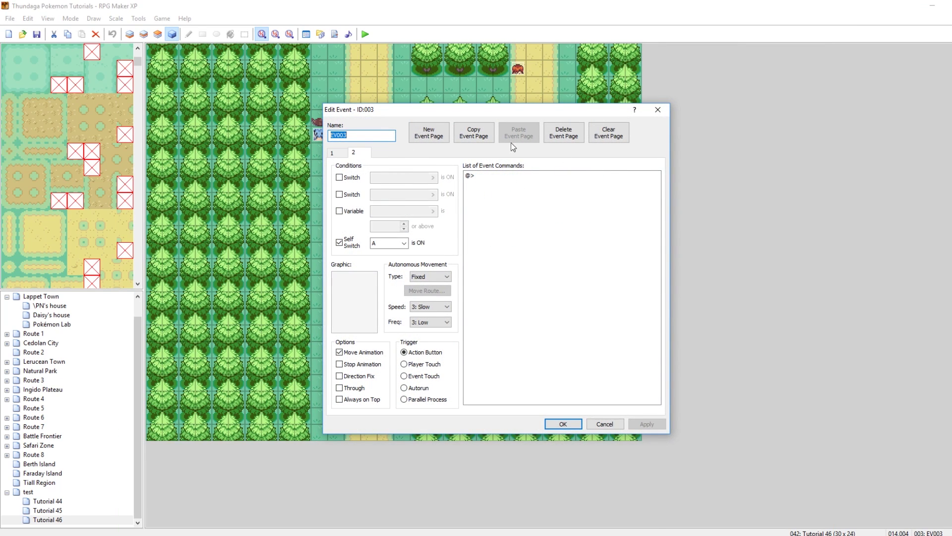
click(348, 156)
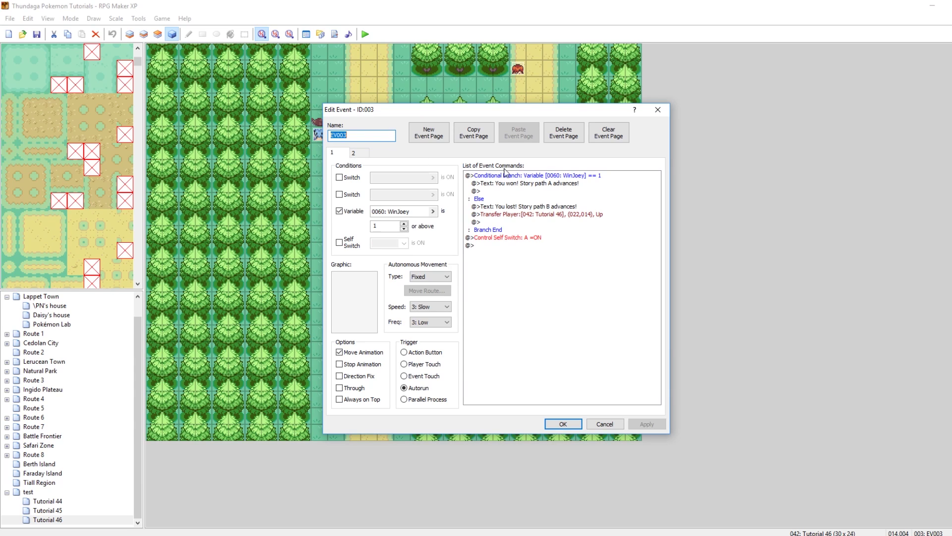
click(526, 238)
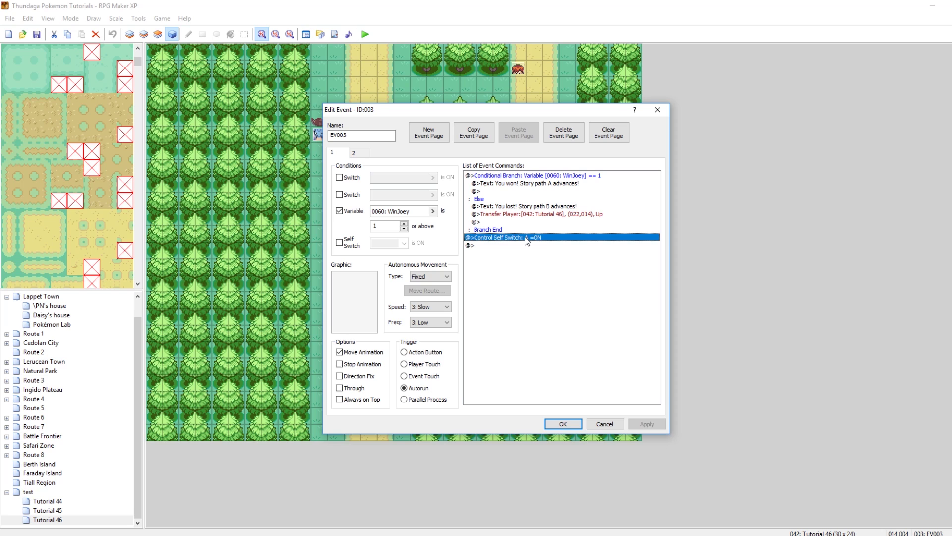
key(Delete)
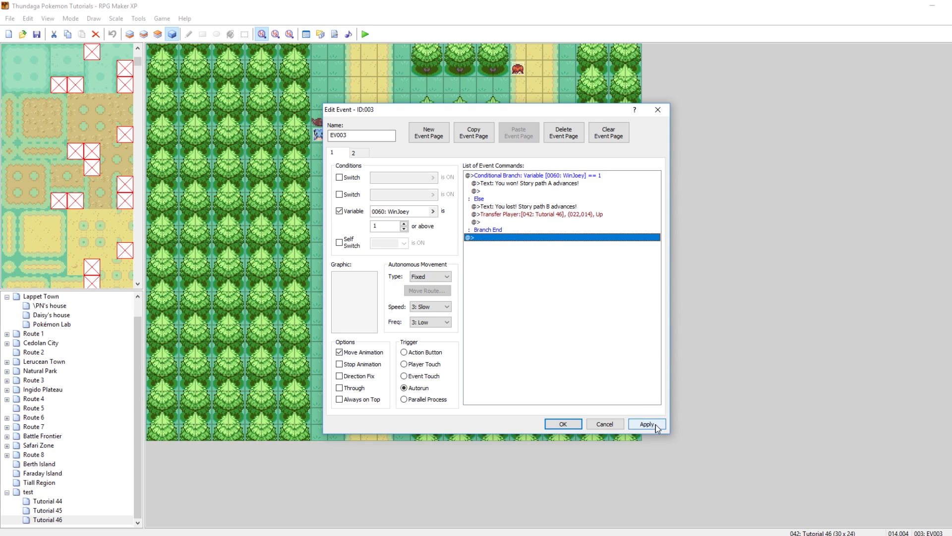
click(647, 425)
click(563, 424)
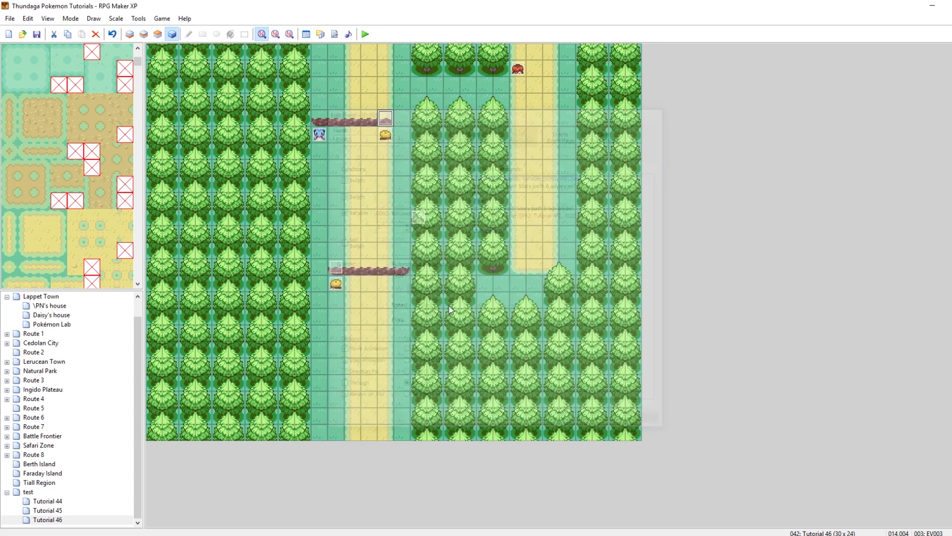
Delete the "Continue: true" comment at the start of the Invisible Kecleon event's page 1 and apply the change
click(373, 171)
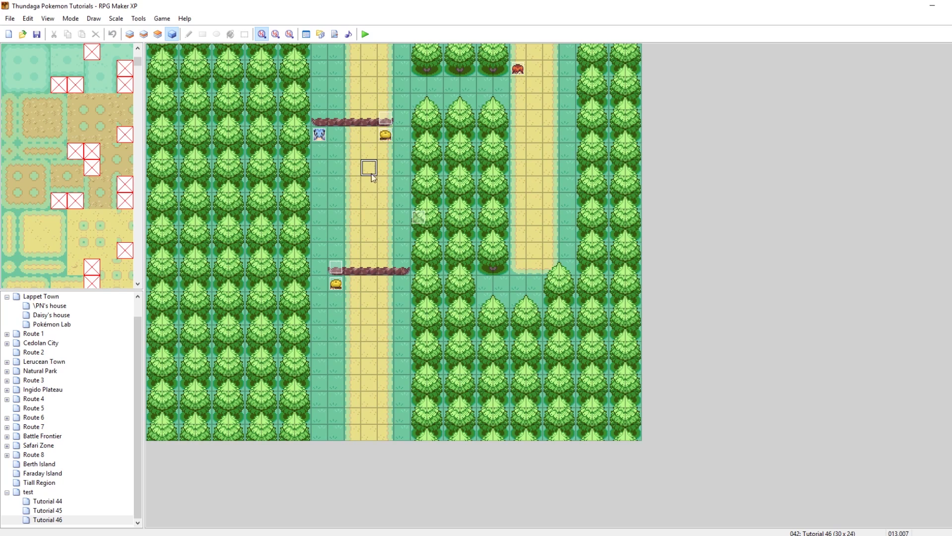
click(316, 139)
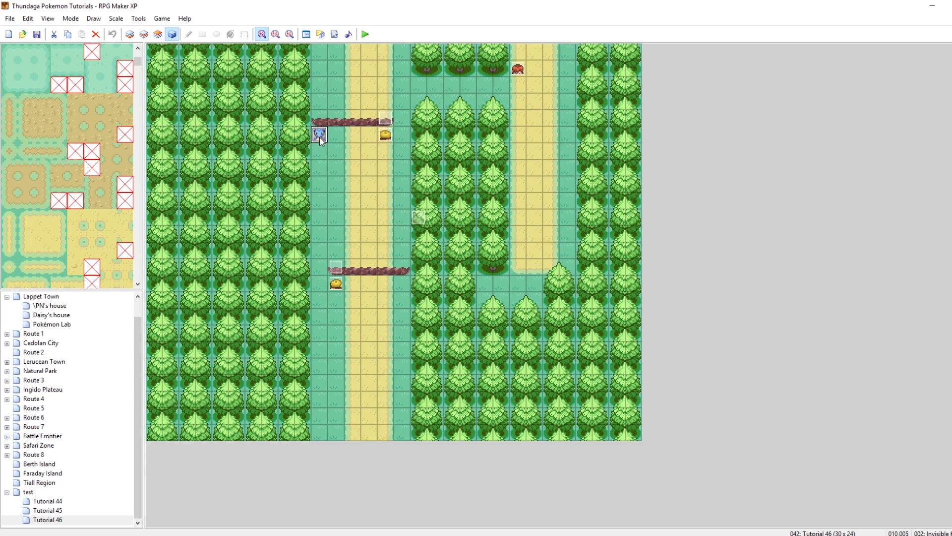
double_click(319, 135)
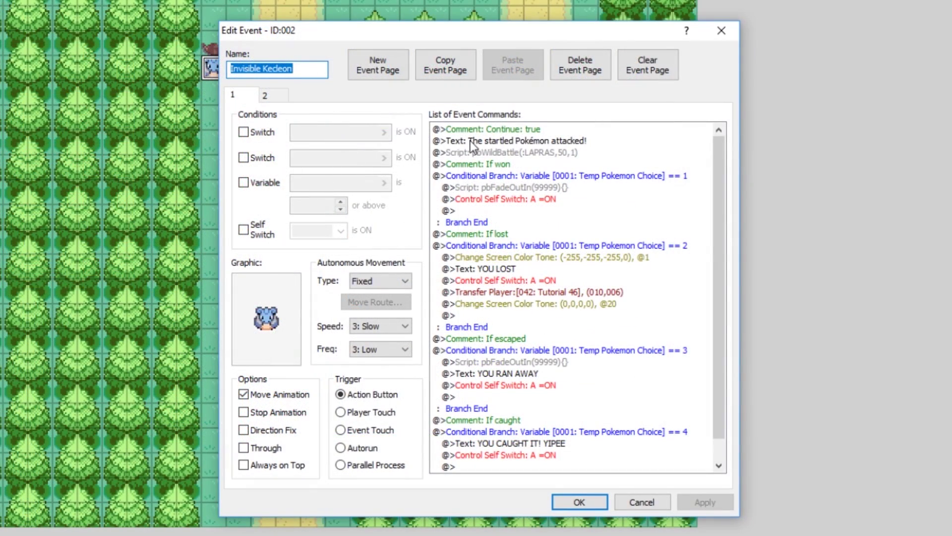
click(478, 130)
key(Delete)
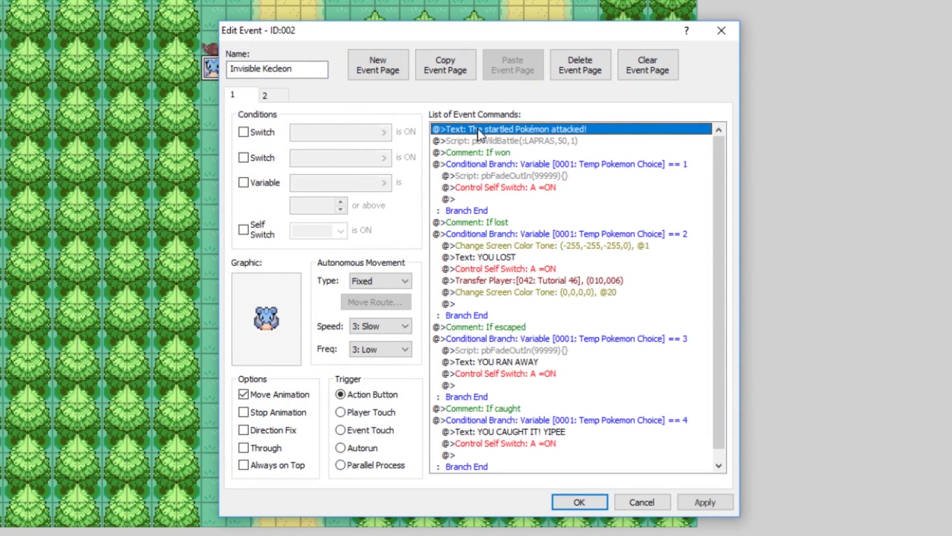
click(586, 226)
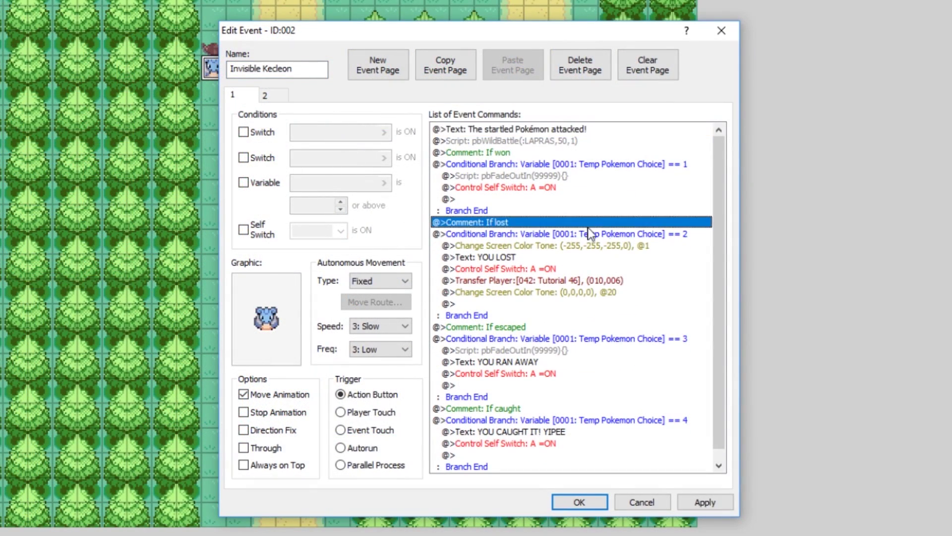
click(712, 498)
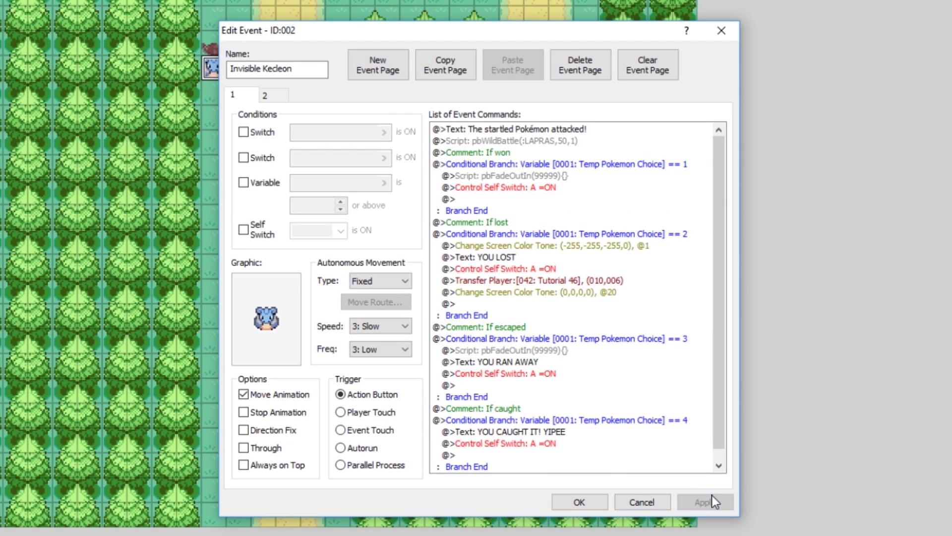
Examine how the event's pbWildBattle script is followed by Temp Pokemon Choice branches for won, lost, escaped and caught outcomes
click(519, 140)
click(484, 151)
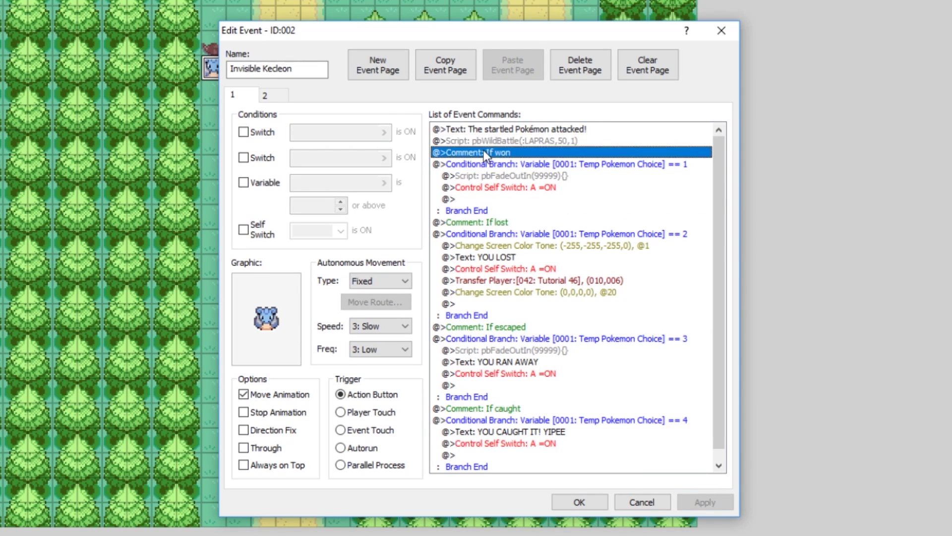
click(489, 141)
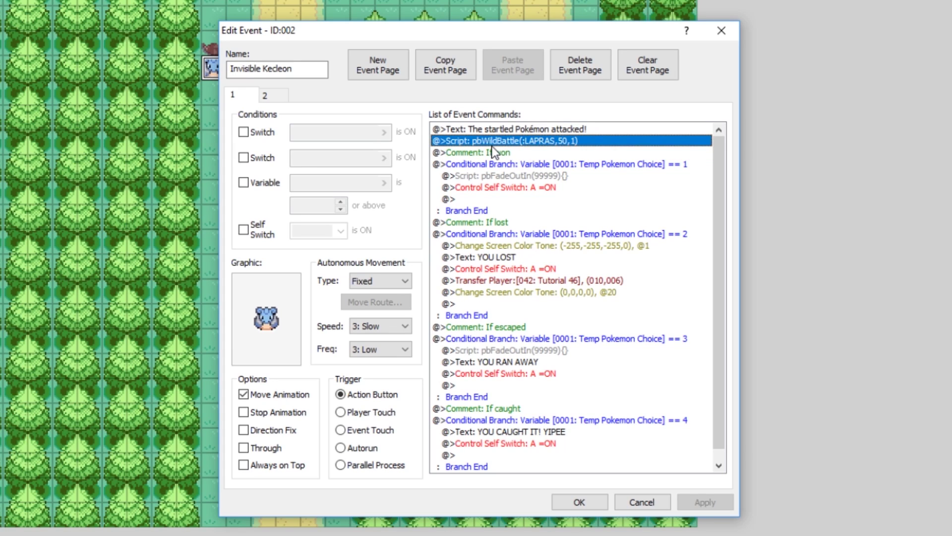
click(480, 163)
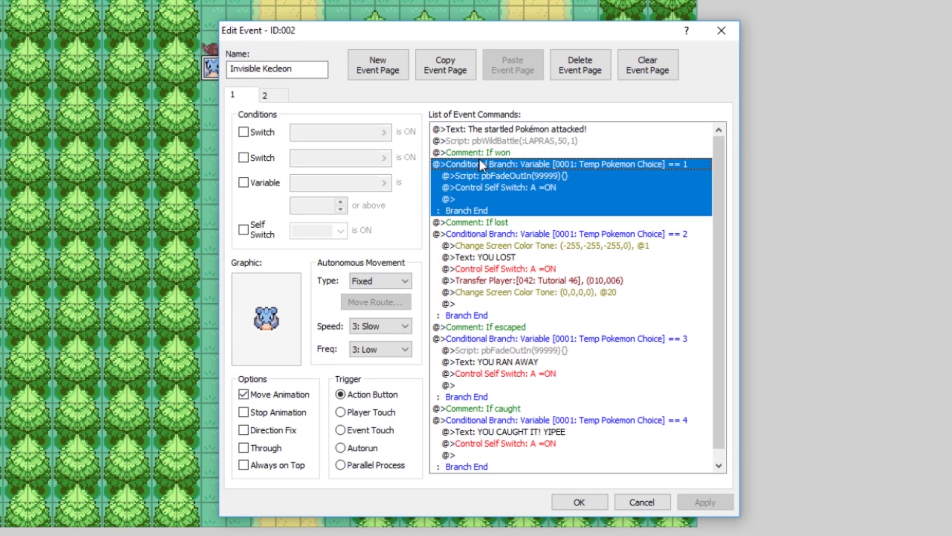
click(556, 175)
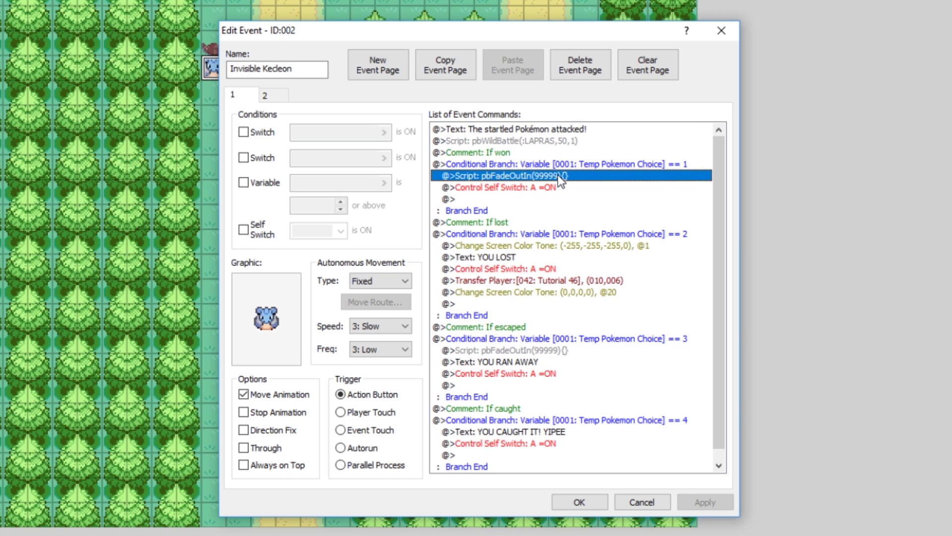
click(574, 167)
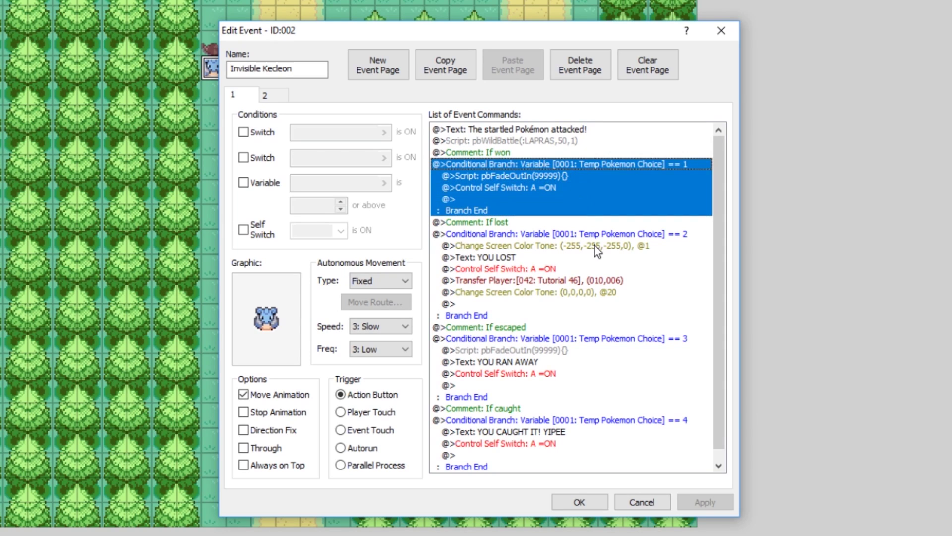
click(610, 234)
click(633, 339)
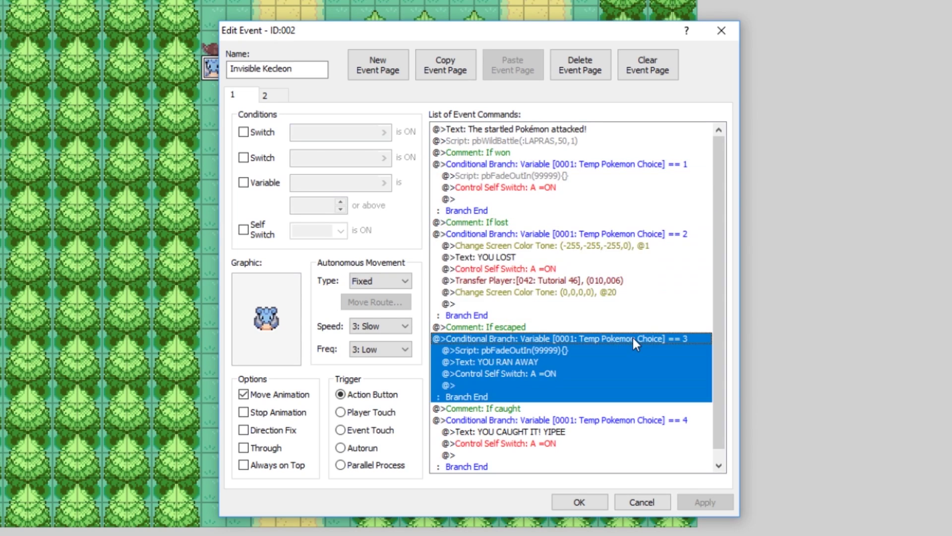
click(619, 421)
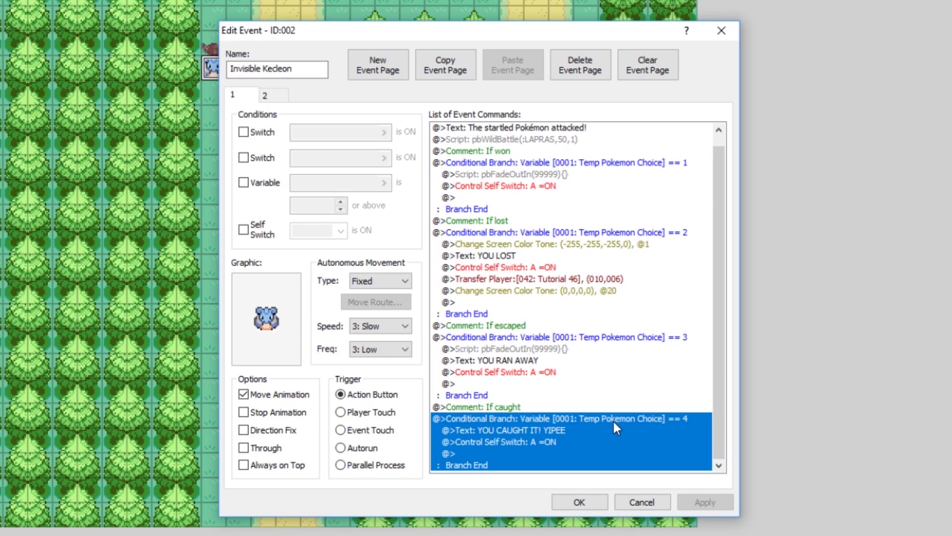
scroll(620, 419, down, 1)
scroll(605, 288, up, 1)
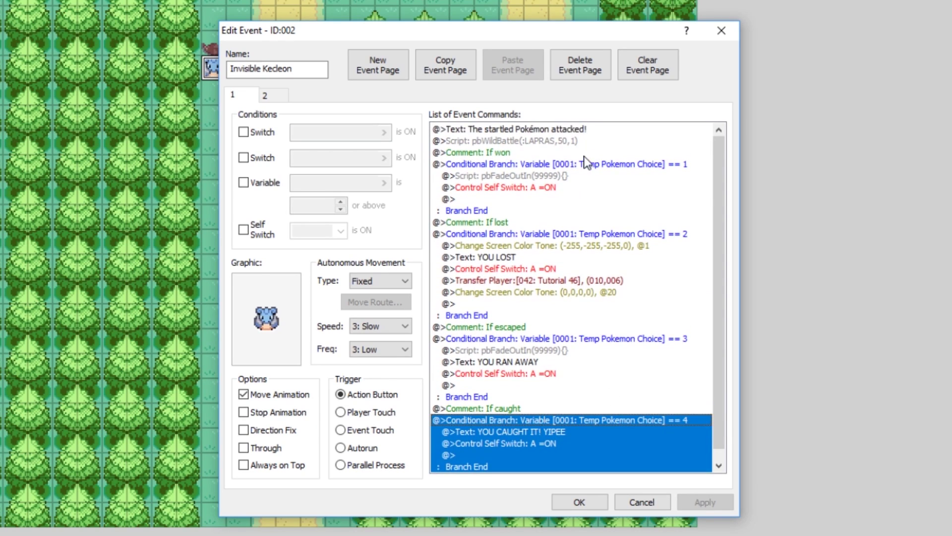
click(499, 168)
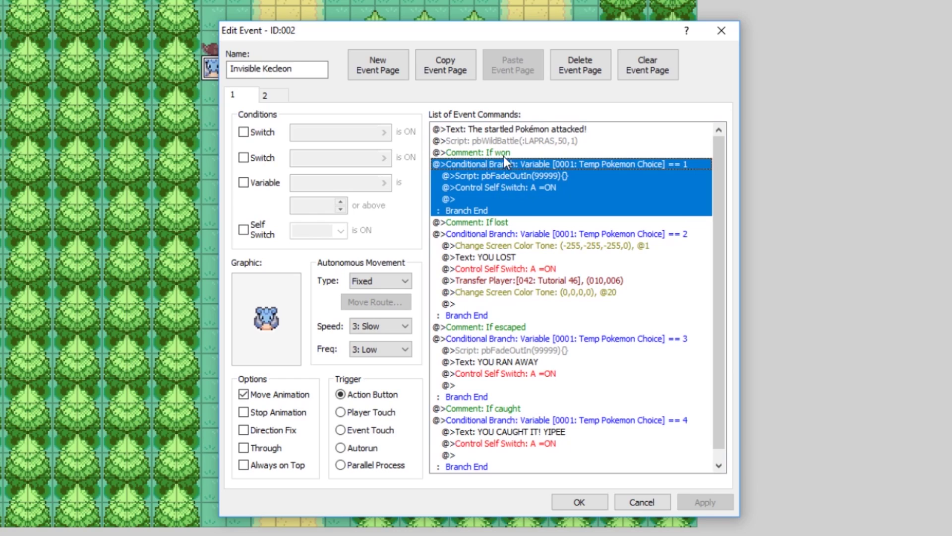
click(497, 145)
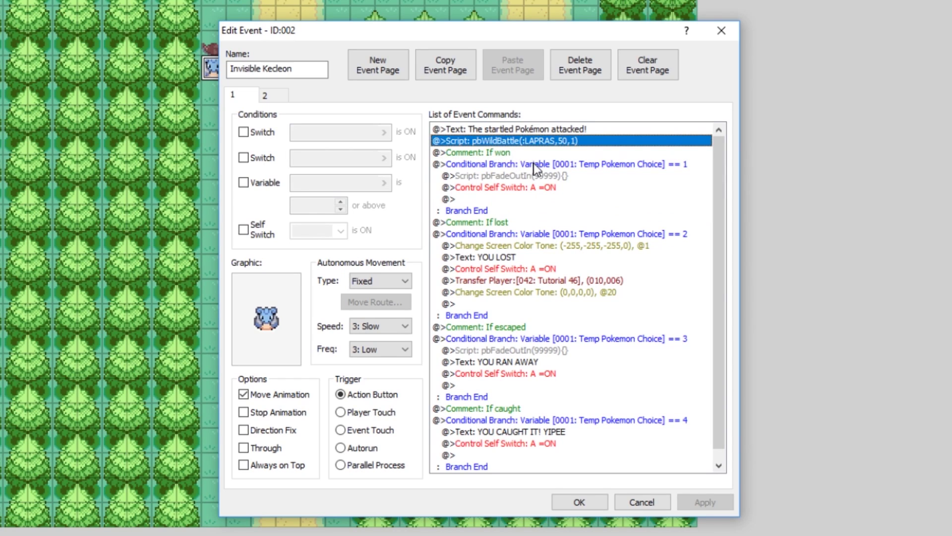
click(575, 167)
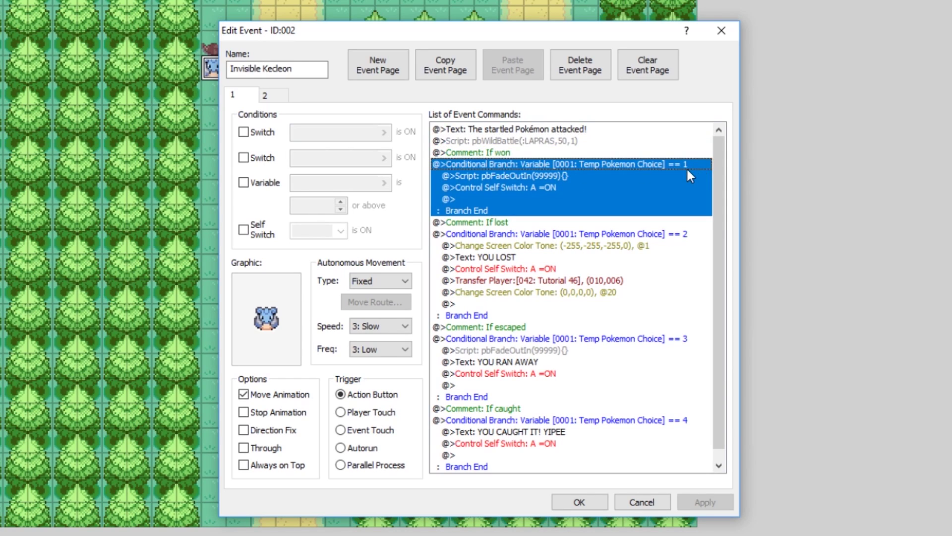
click(573, 175)
click(492, 151)
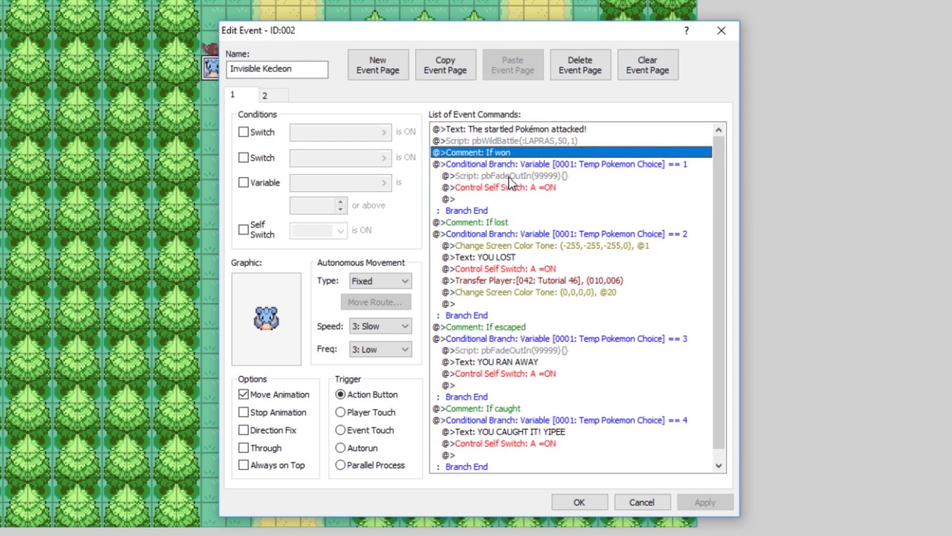
Insert the message "YOU WON!" before the pbFadeOutIn script in the won branch and apply the change
click(507, 178)
right_click(508, 181)
click(519, 184)
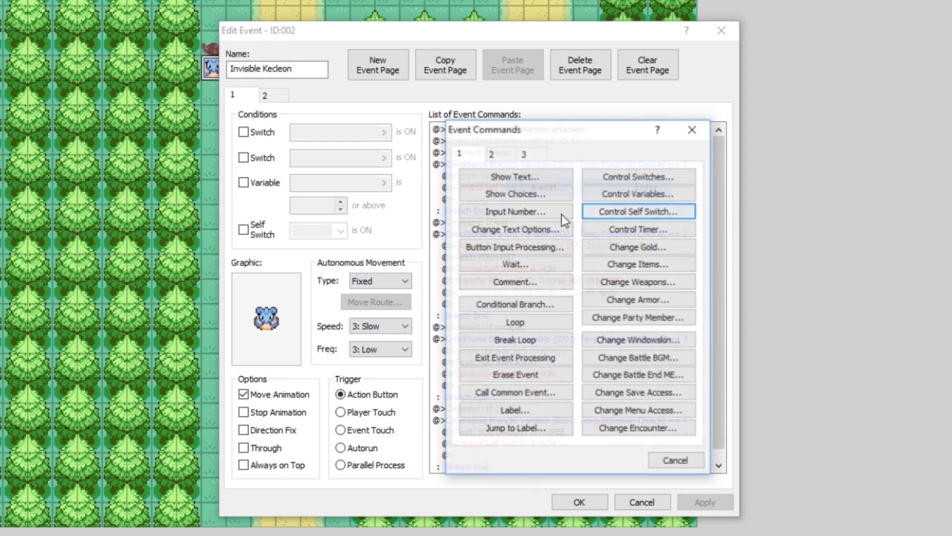
click(511, 176)
text(YOU WON!)
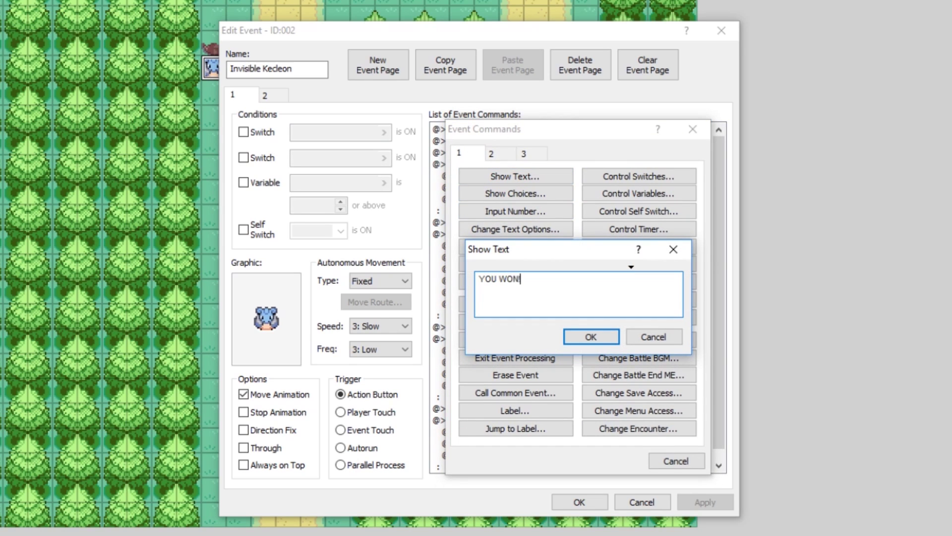
click(591, 338)
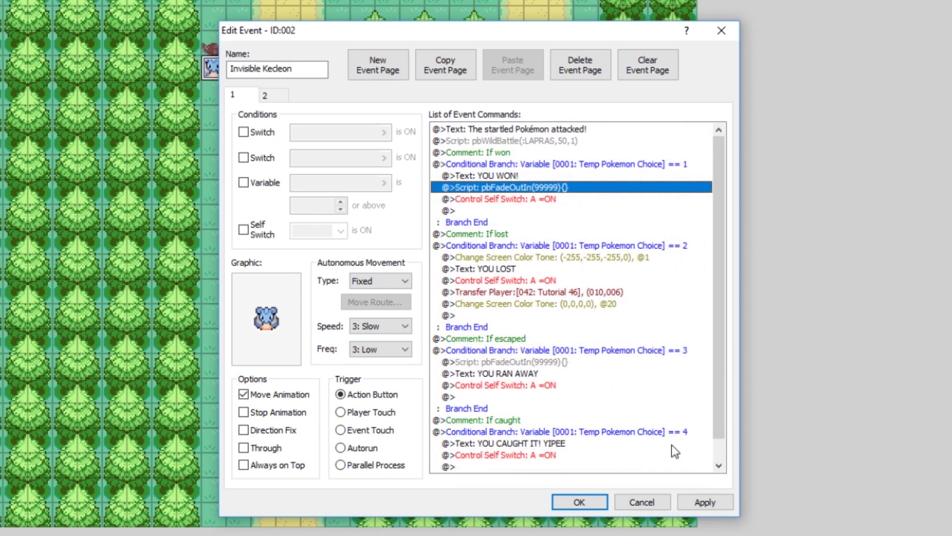
click(705, 501)
Examine the lost branch of the wild battle, from its screen tone change and message to the player transfer
scroll(640, 291, down, 1)
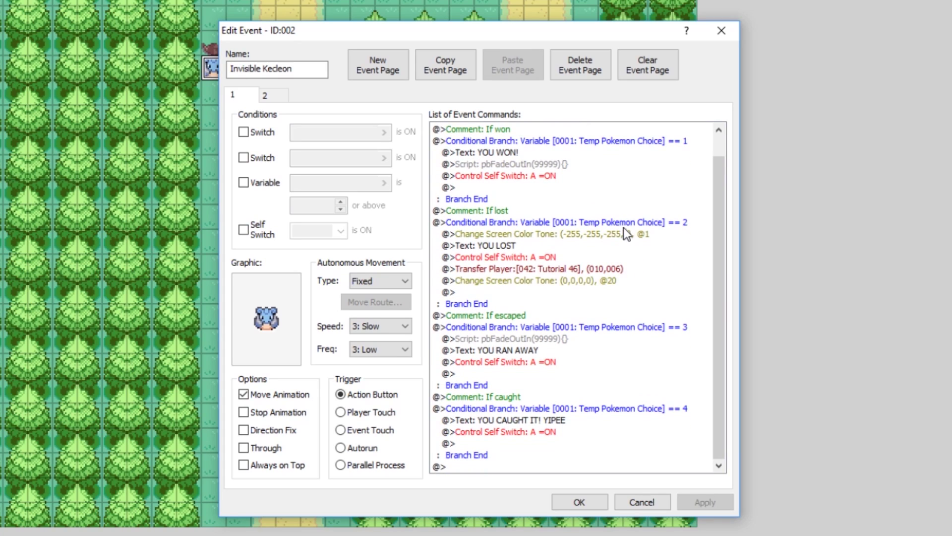
click(642, 235)
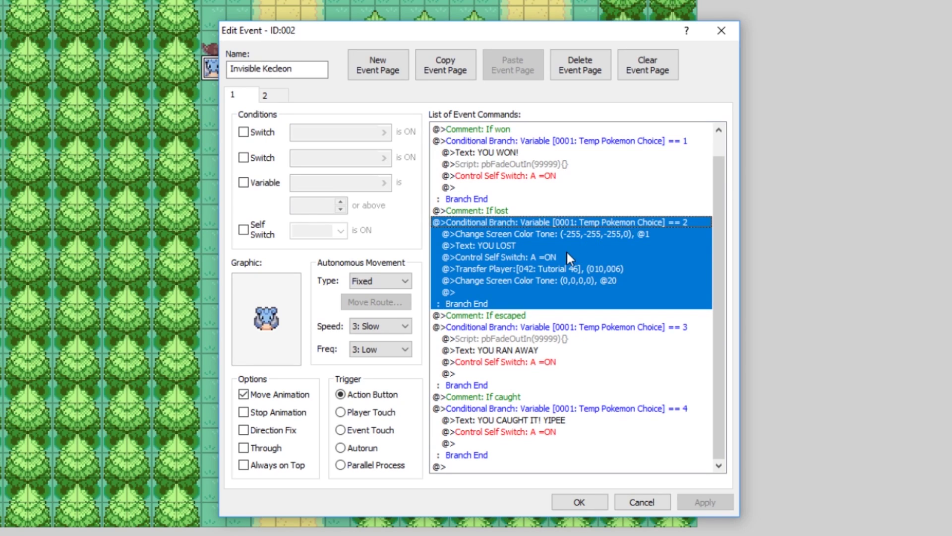
click(540, 244)
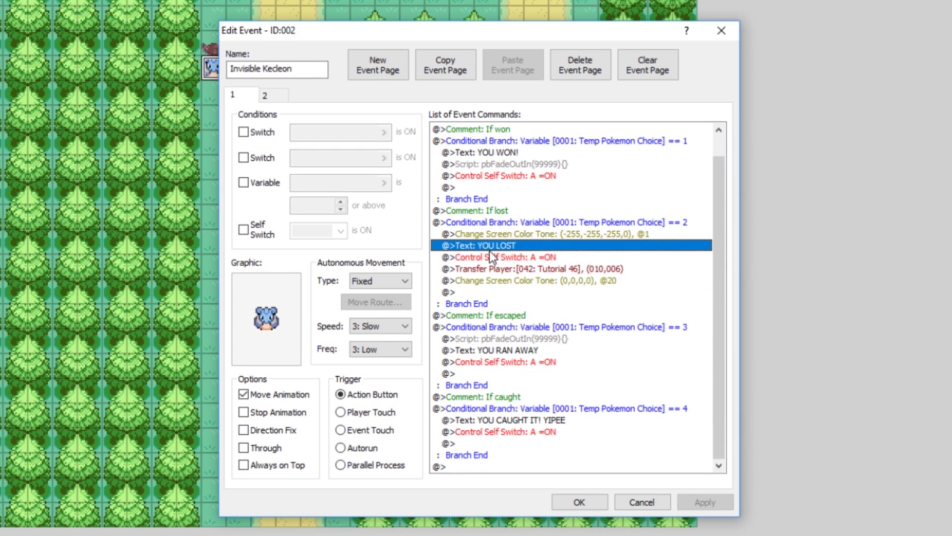
click(525, 268)
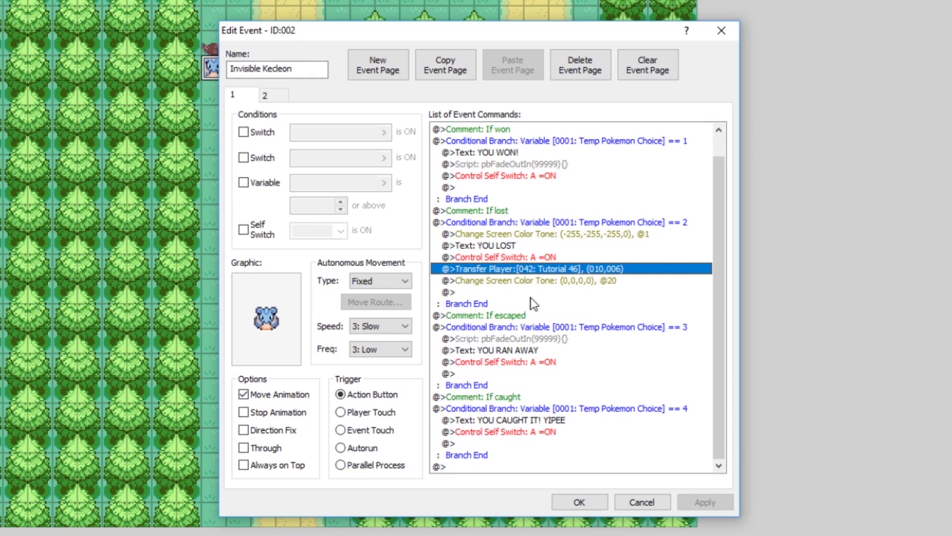
Examine the escaped and caught branches and the pbWildBattle script they depend on, and close the event
click(544, 329)
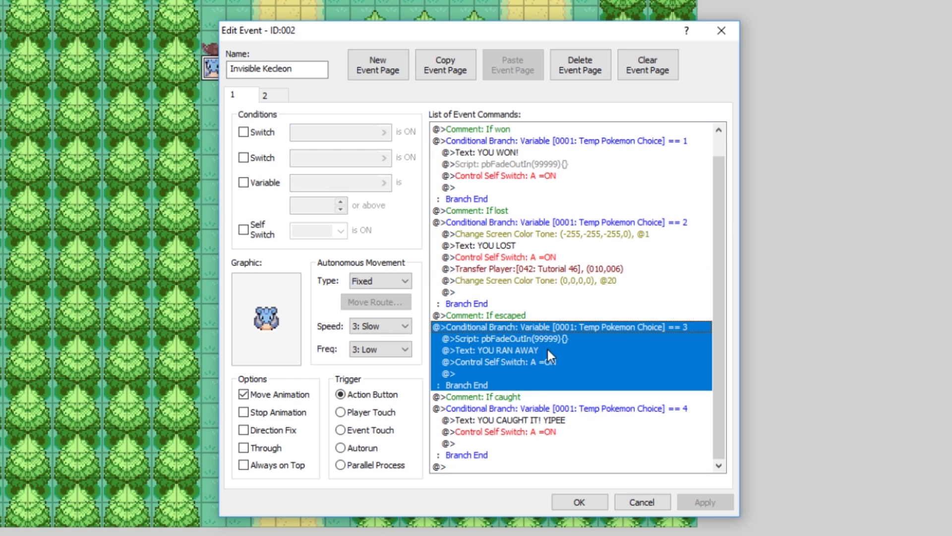
click(522, 351)
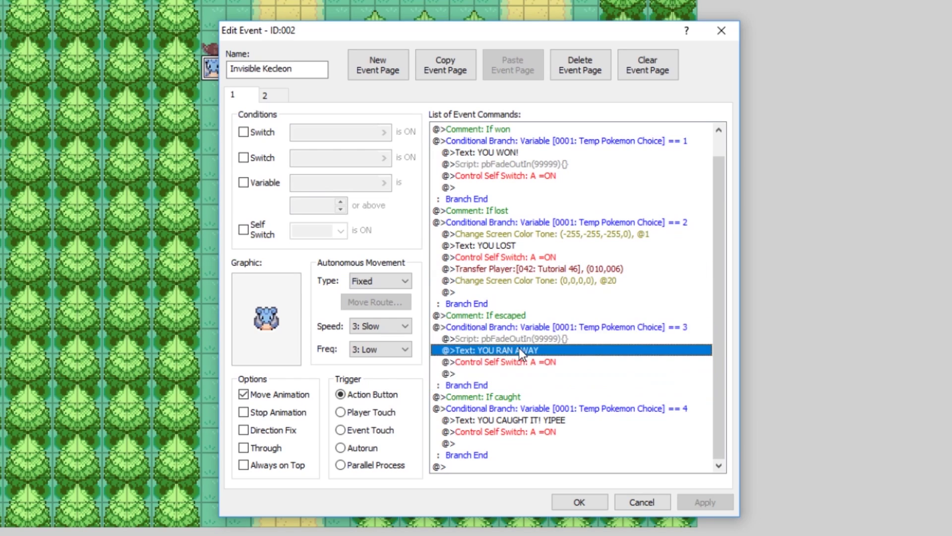
click(643, 329)
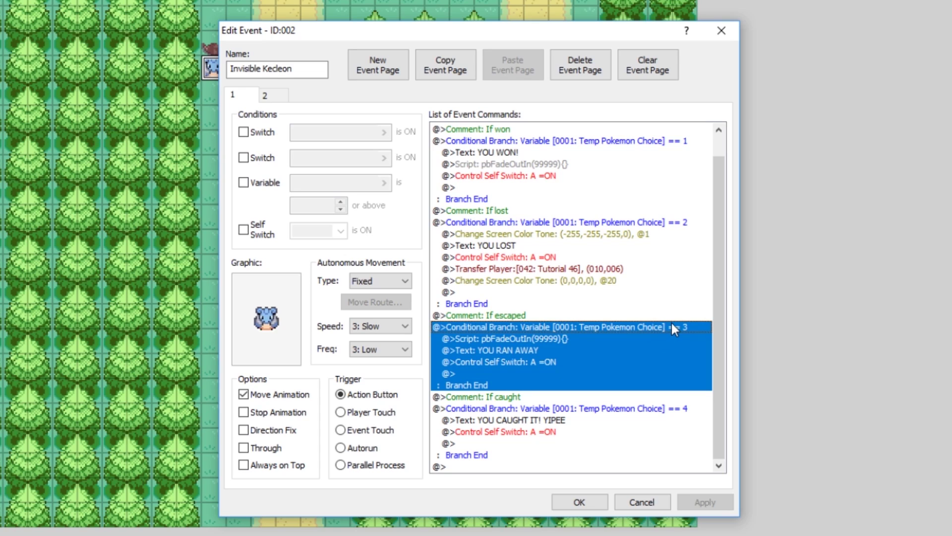
click(565, 408)
click(544, 421)
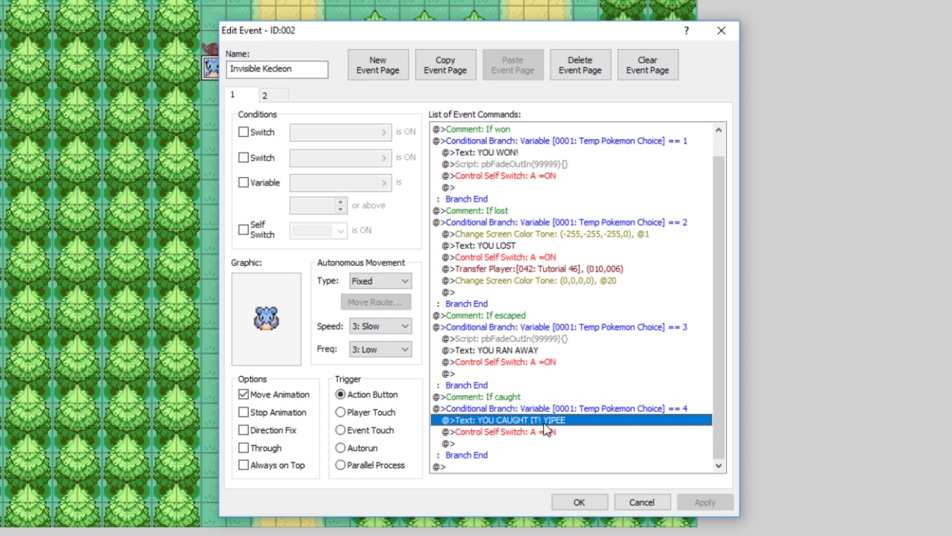
click(633, 409)
click(618, 421)
scroll(571, 292, up, 1)
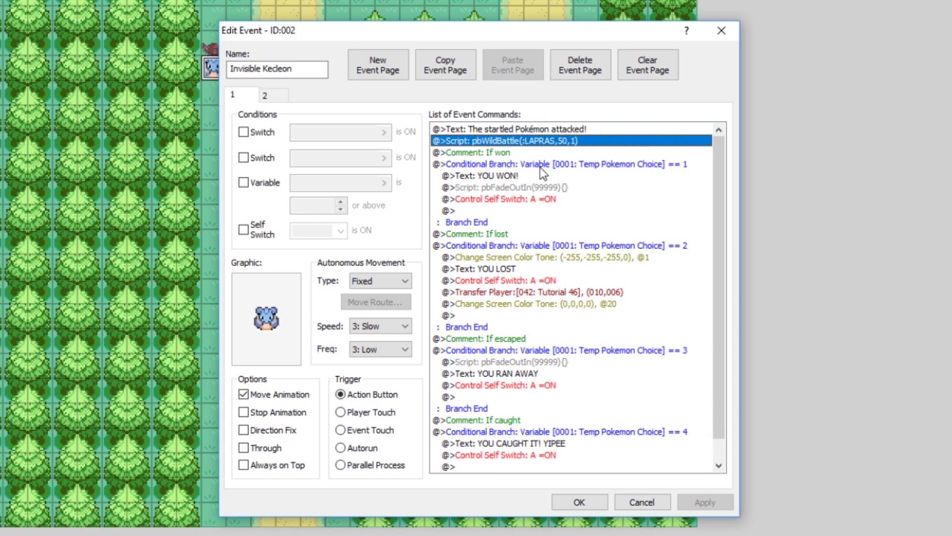
click(528, 141)
scroll(629, 407, down, 2)
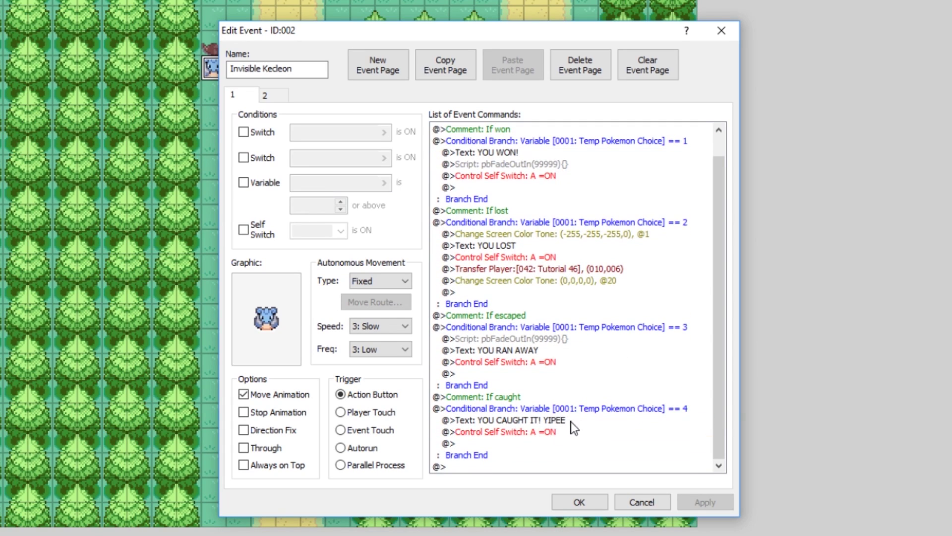
scroll(570, 428, up, 2)
click(717, 31)
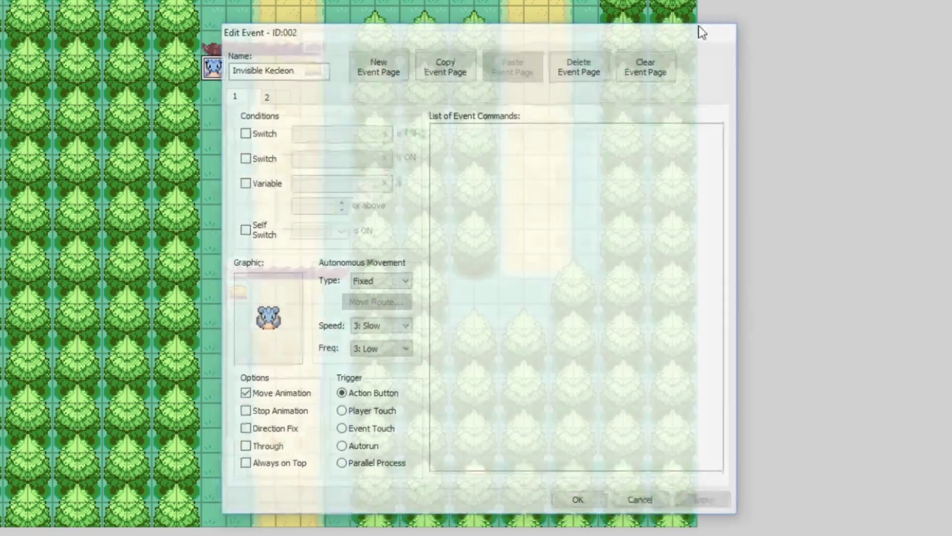
Save the project, start a playtest, and walk up to the Lapras to start the wild battle
click(365, 34)
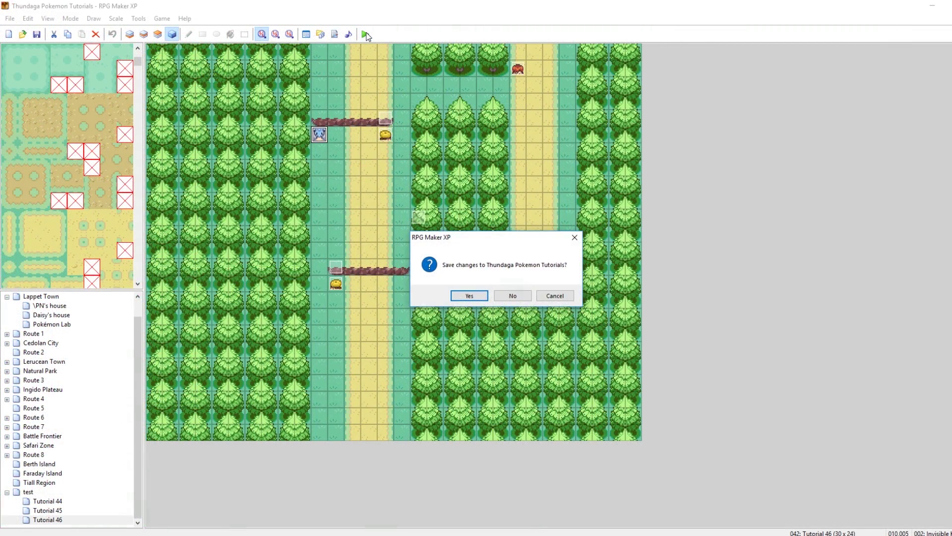
key(Return)
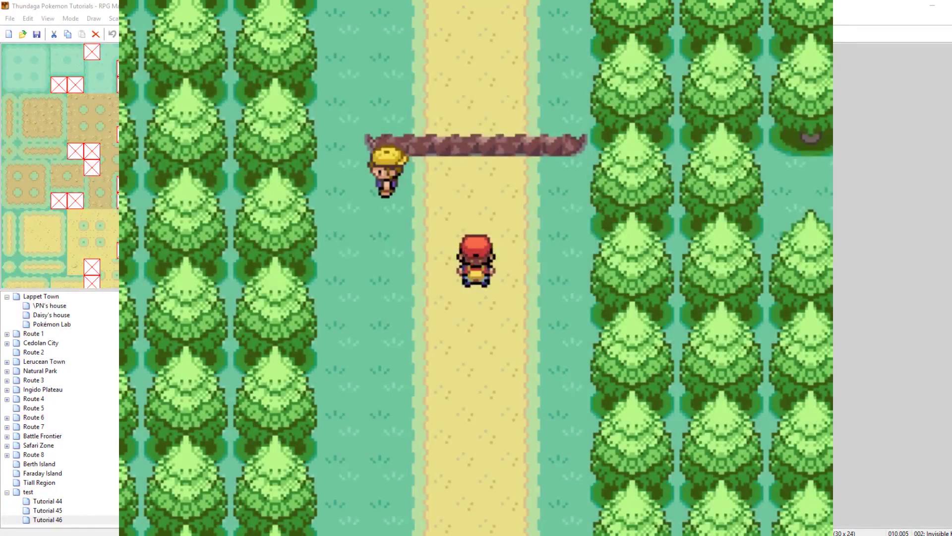
key(Up)
key(Left)
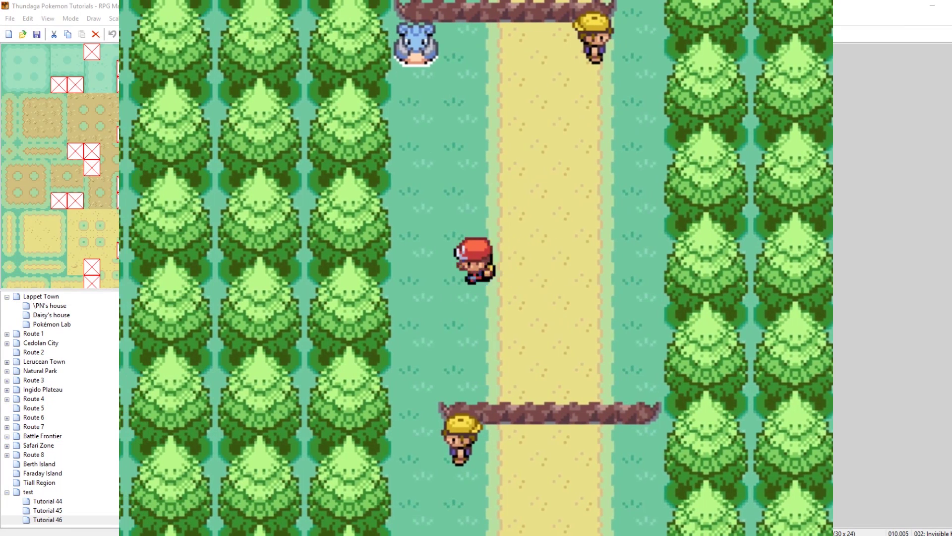
key(Up)
key(Left)
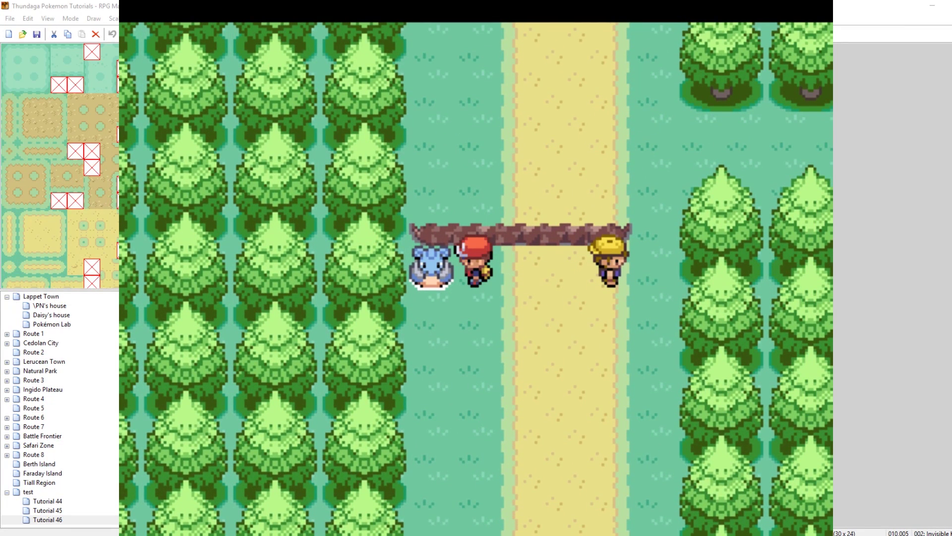
key(Return)
key(Return)
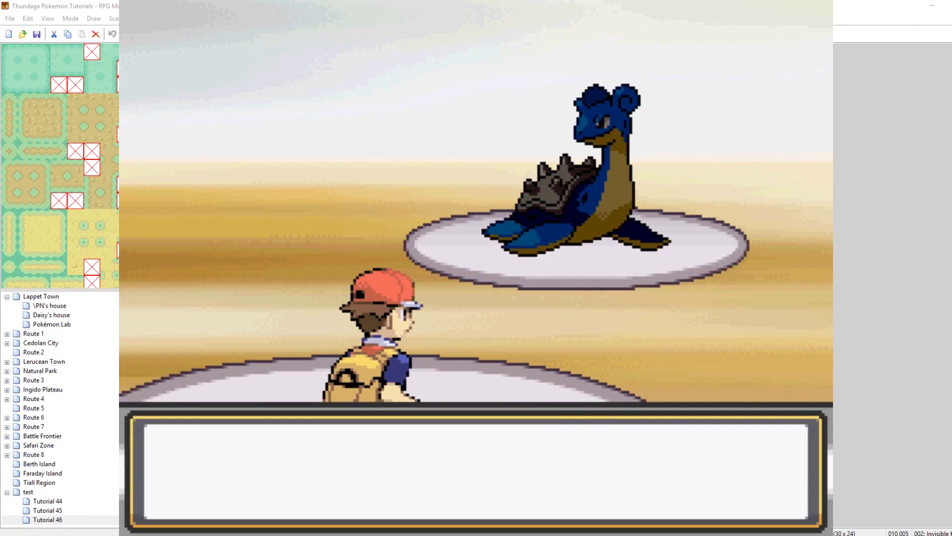
key(Return)
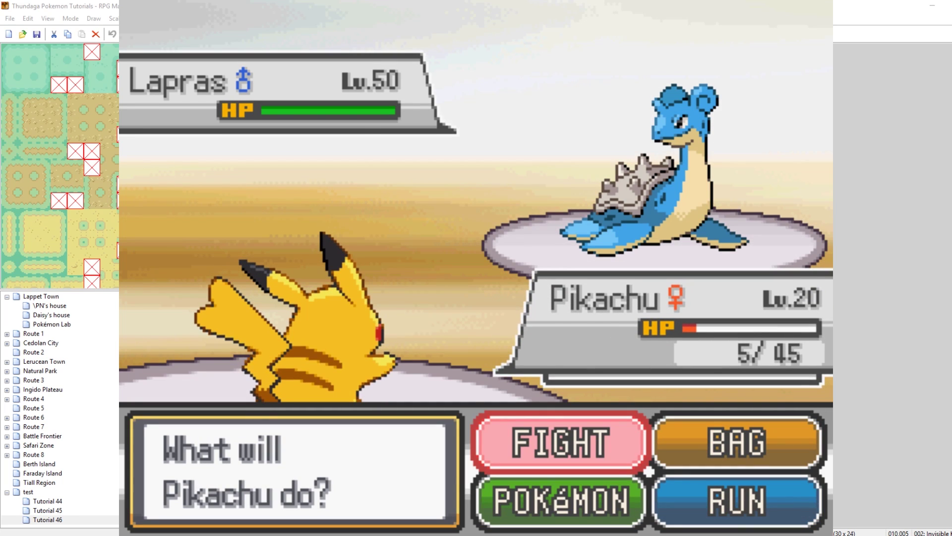
Check the bag's Items pocket during the Lapras battle and close the bag
key(Right)
key(Return)
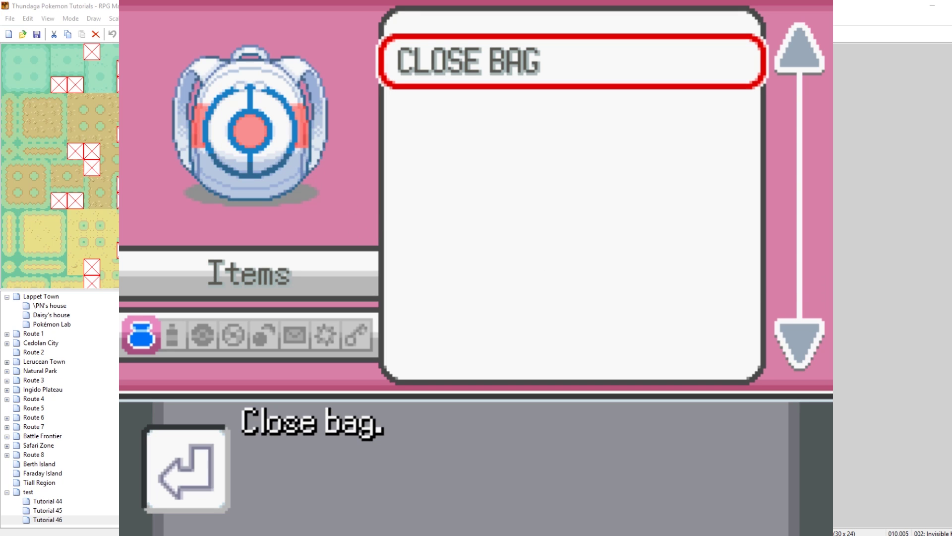
key(Return)
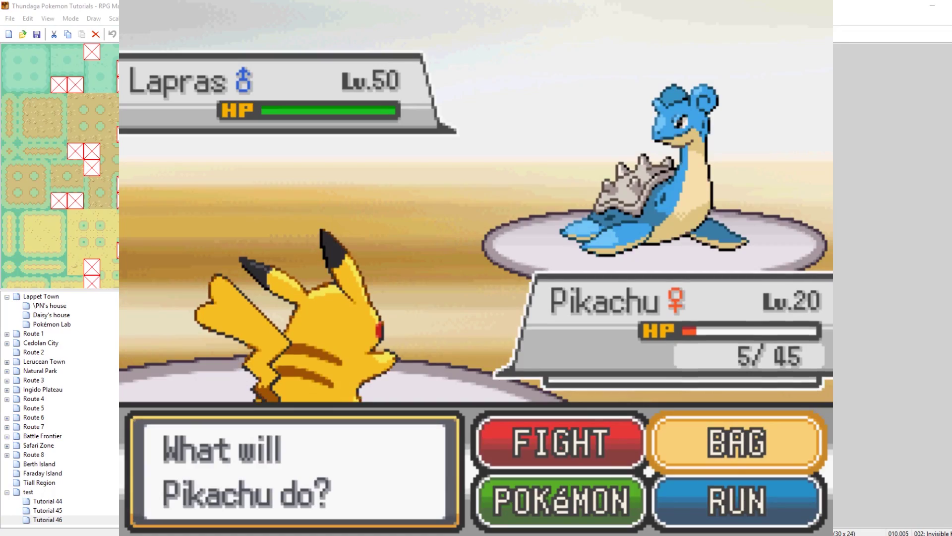
Run from the Lapras battle to test the escaped branch, walk away from the spot, and end the playtest
key(Down)
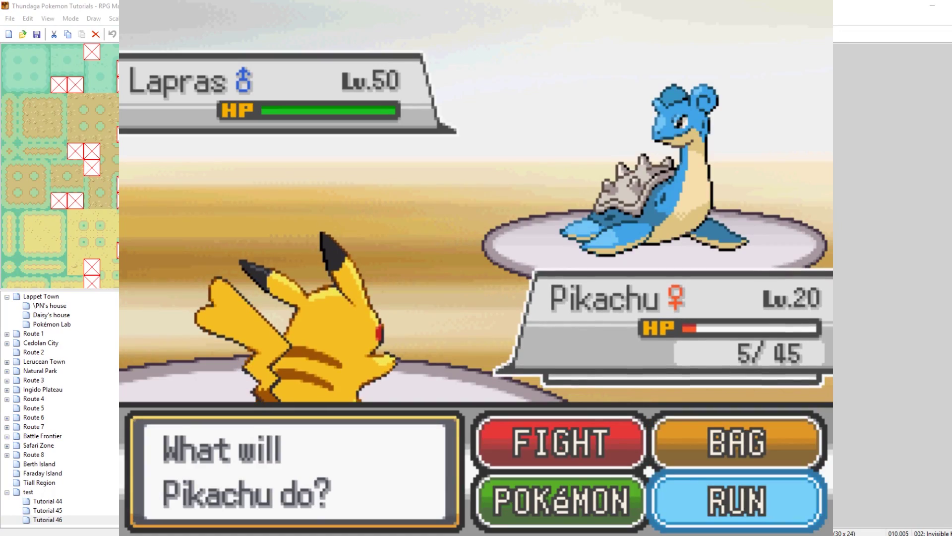
key(Return)
key(Return)
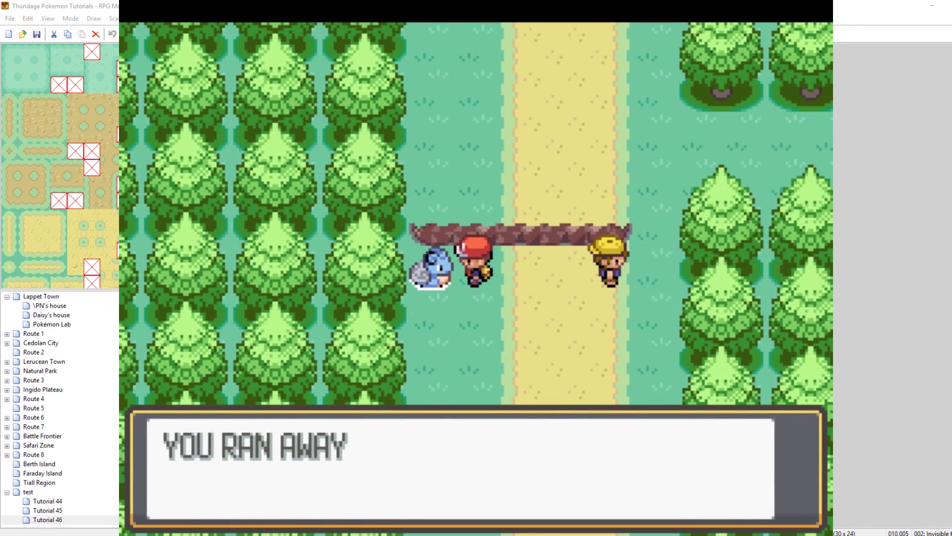
key(Return)
key(Down)
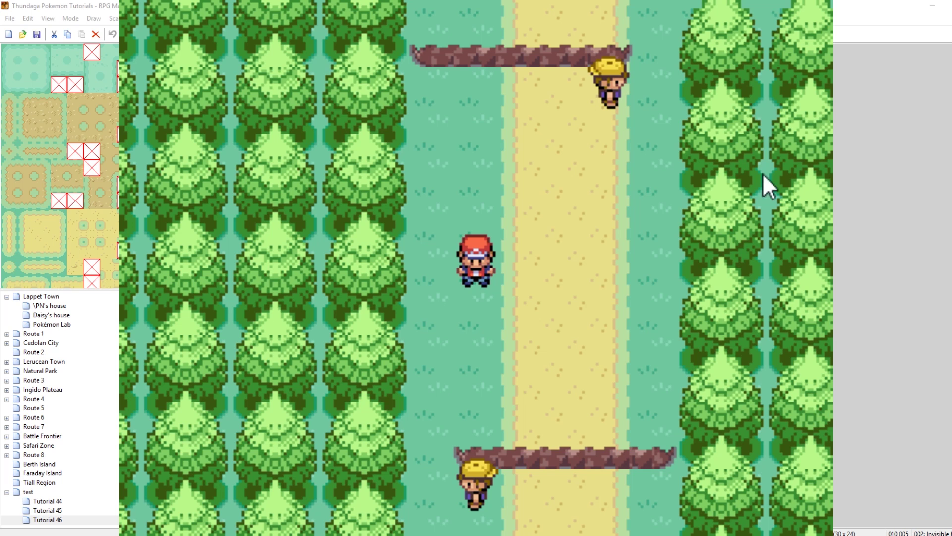
key(alt+F4)
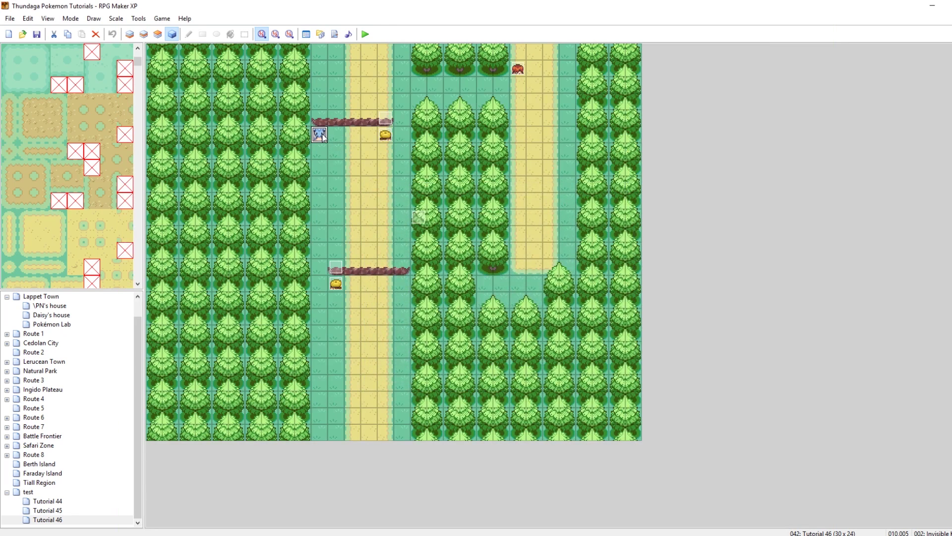
Review the won, lost, escaped and caught branches of the Invisible Kecleon event and close it without changes
double_click(320, 134)
click(547, 198)
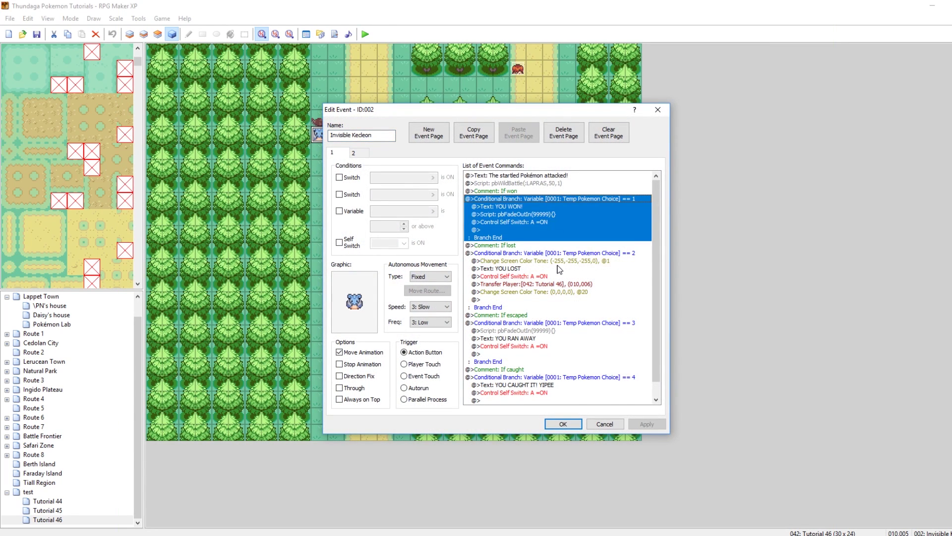
click(555, 247)
click(554, 262)
click(549, 315)
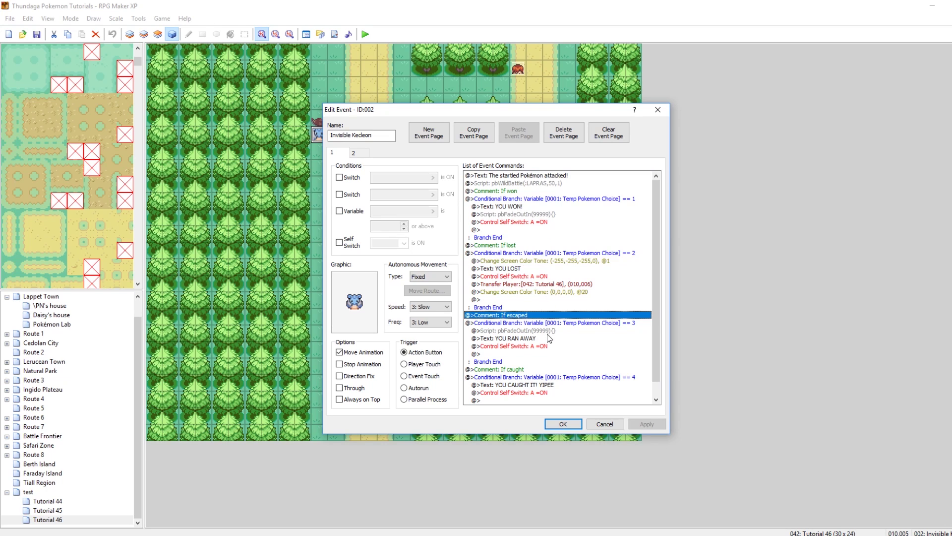
click(549, 378)
key(Escape)
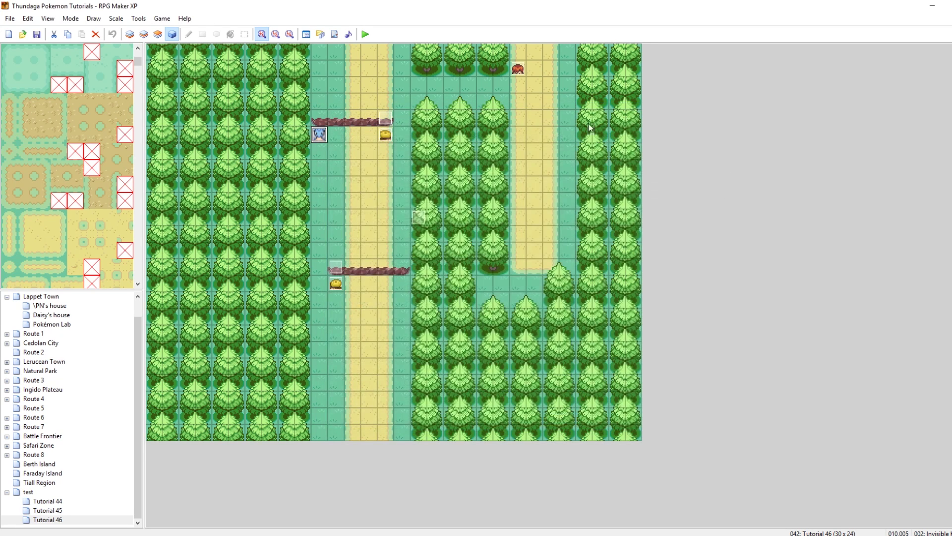
Review the WinJoey autorun event EV003 above the upper Youngster and the YoungsterWin autorun event EV006 above the lower one
click(384, 122)
double_click(385, 119)
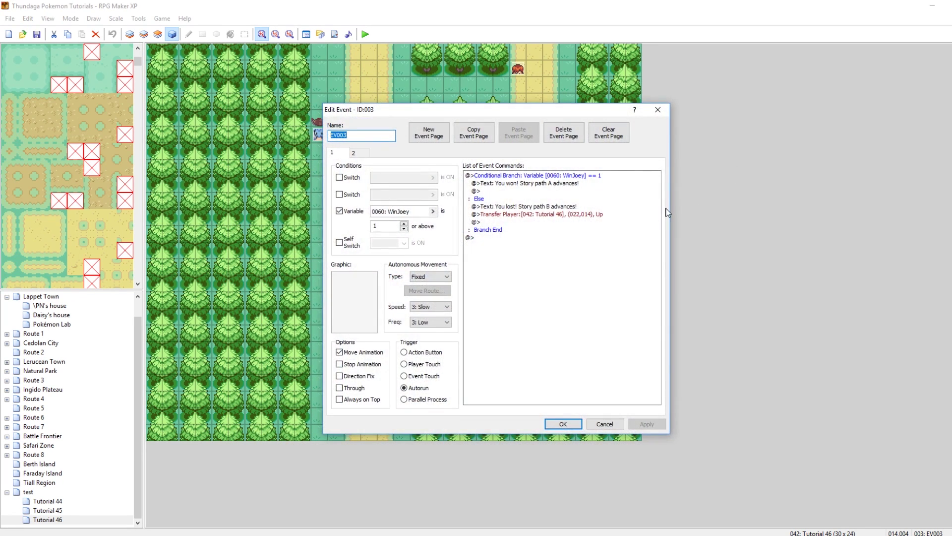
click(657, 109)
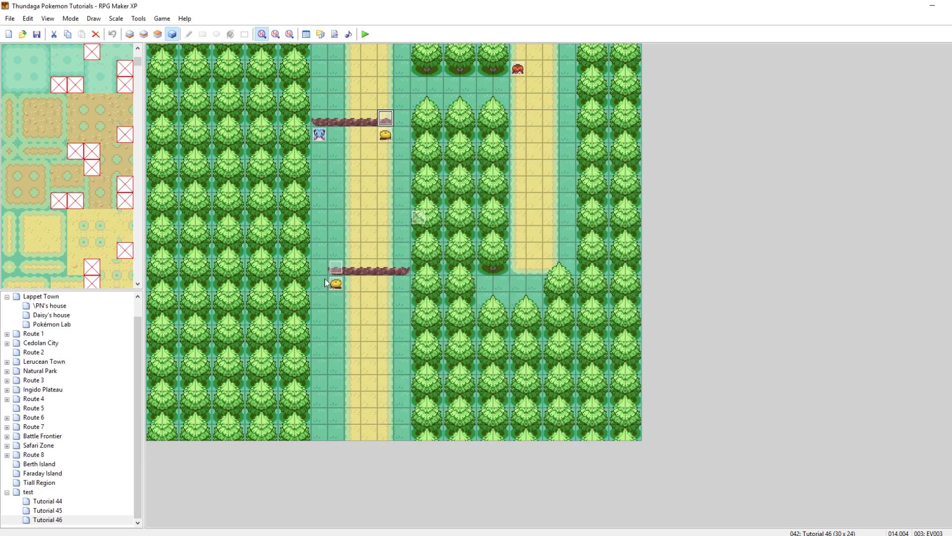
double_click(336, 267)
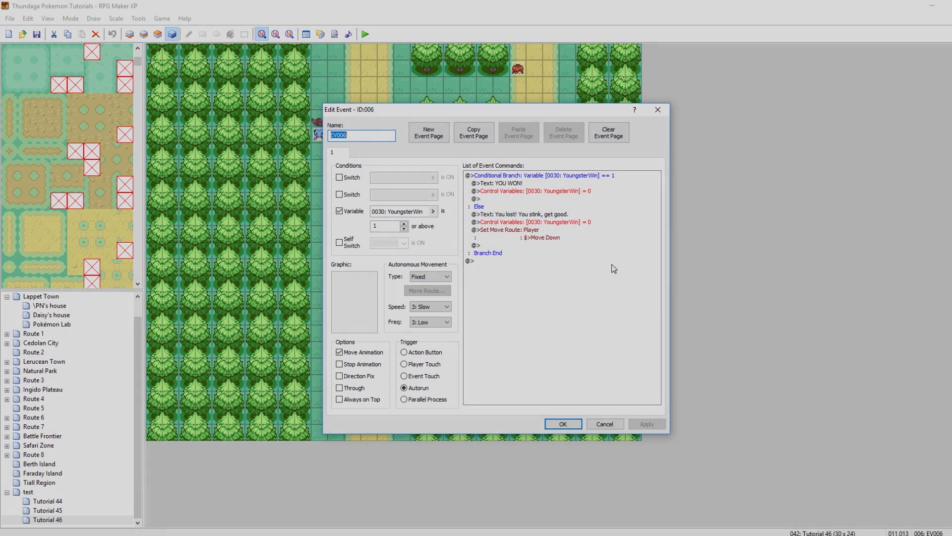